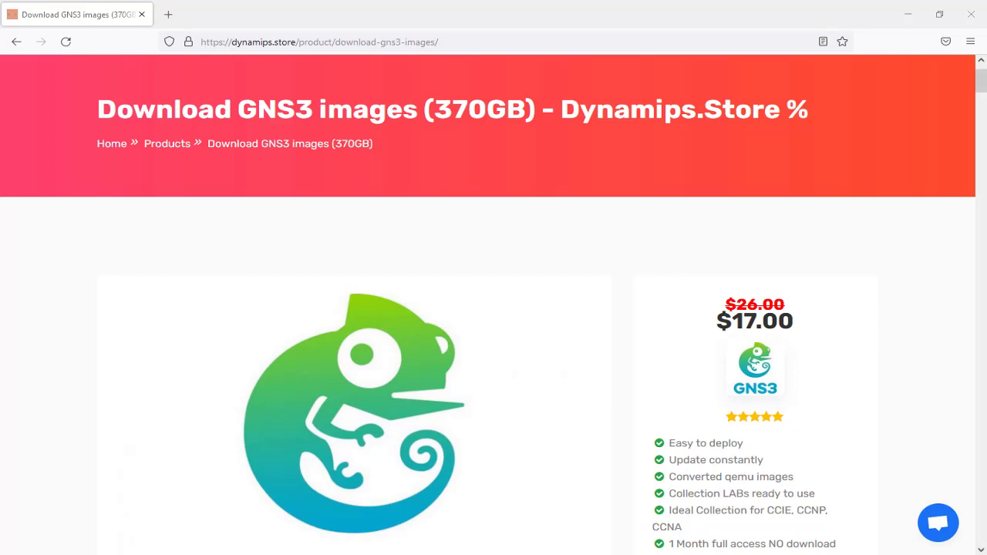
Scroll the Serv-U page and highlight the '1 Month full access' feature line
scroll(537, 425, "down", 5)
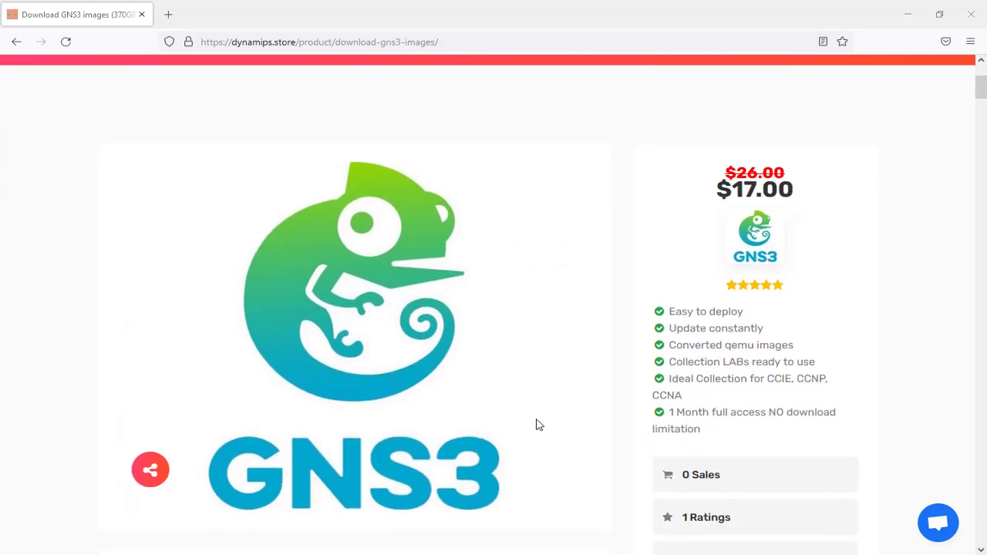
scroll(540, 426, "up", 1)
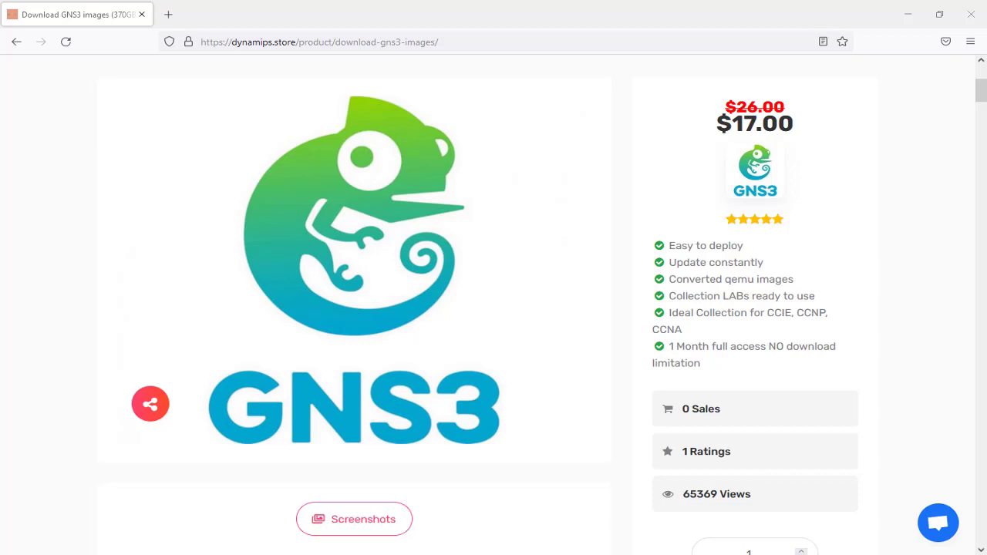
left_click_drag(656, 347, 856, 372)
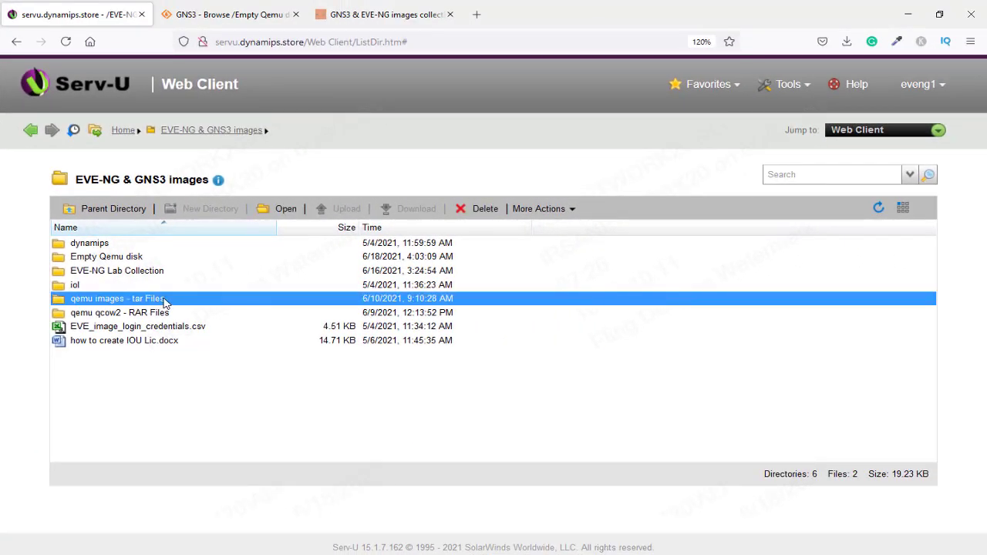
Browse 'qemu images - tar Files' including asa-915-16-k8-CL-L, then open 'qemu qcow2 - RAR Files'
double_click(163, 301)
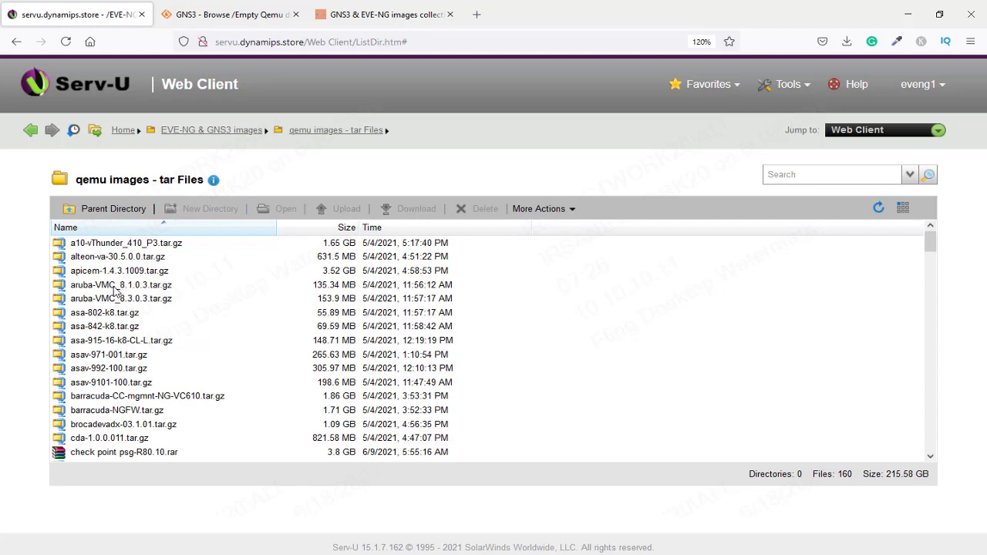
left_click(113, 287)
left_click(125, 301)
left_click(128, 343)
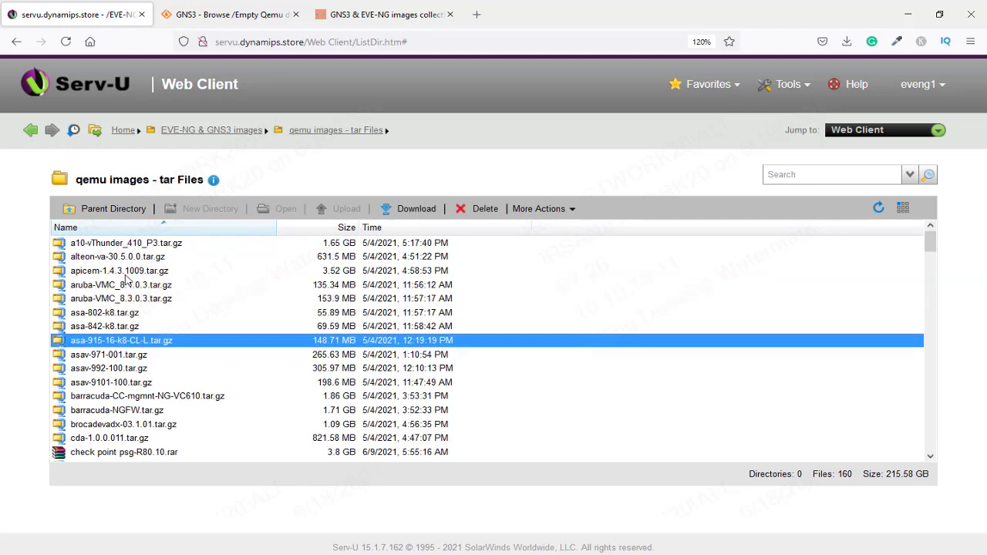
left_click(135, 212)
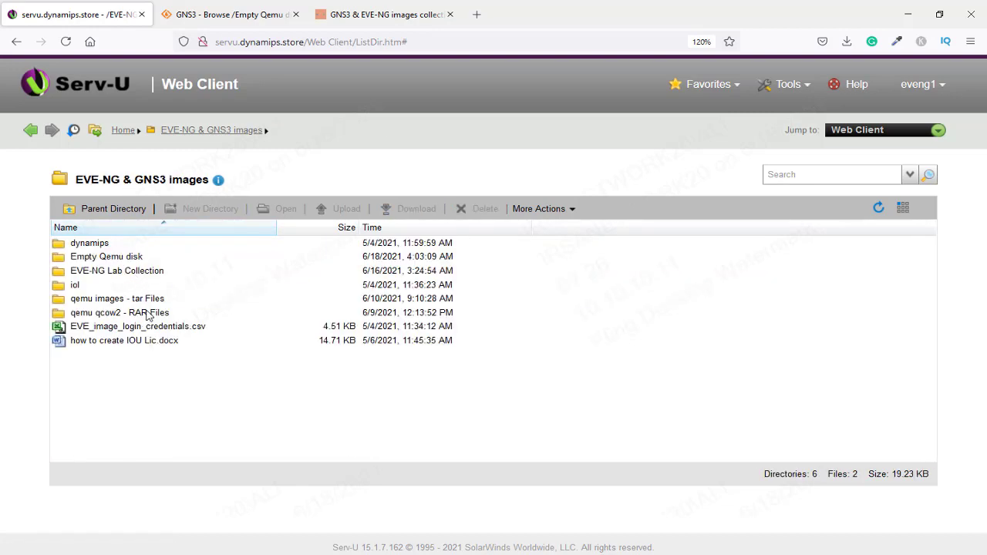
double_click(148, 315)
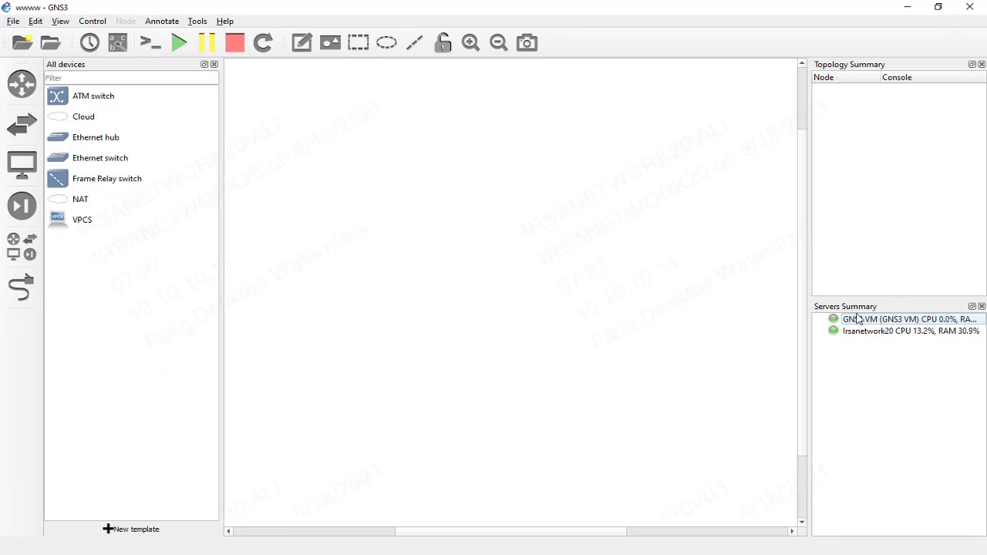
Start a GNS3 template, open the csr1000vng-universalk9.16.06.05.Everest folder in Explorer, then continue
left_click(139, 530)
key("alt+Tab")
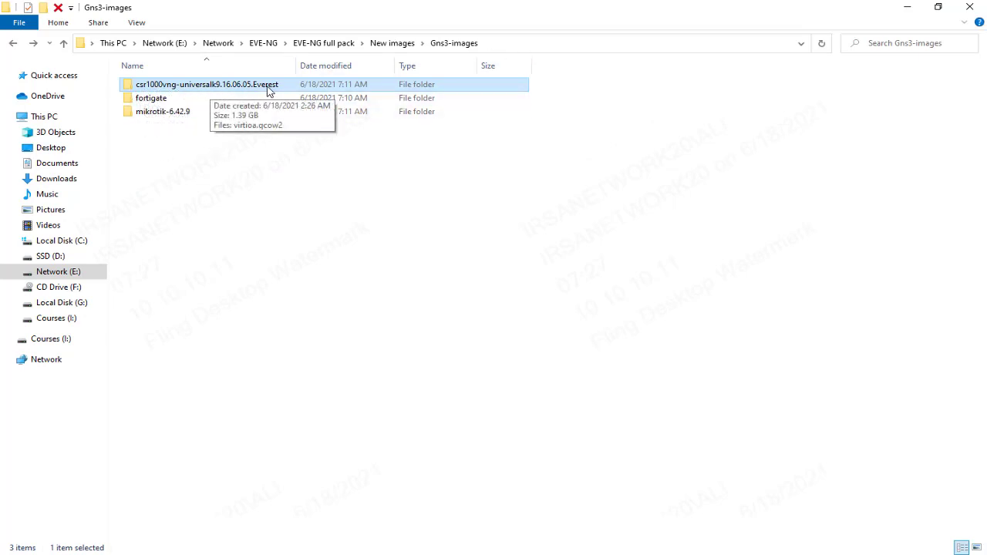
left_click_drag(296, 67, 383, 68)
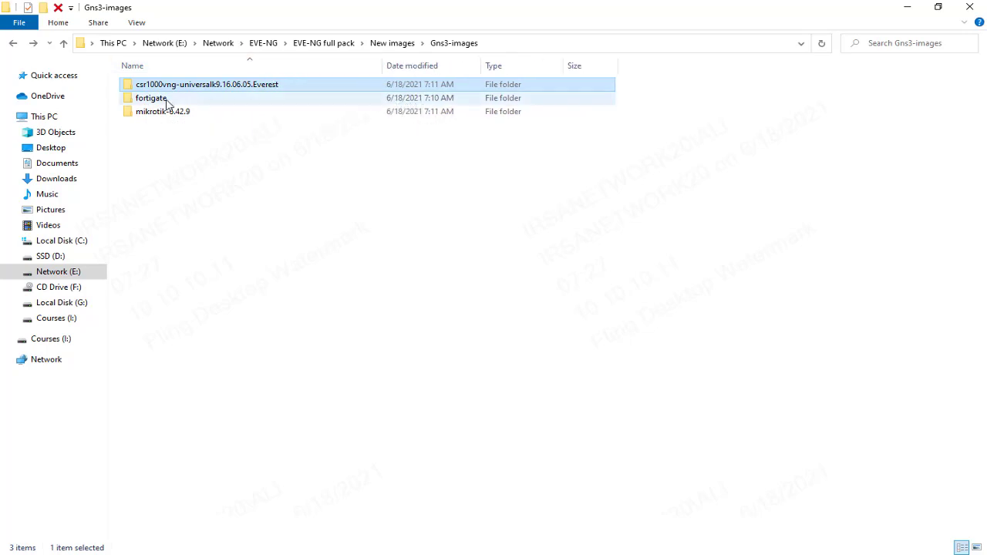
left_click(158, 99)
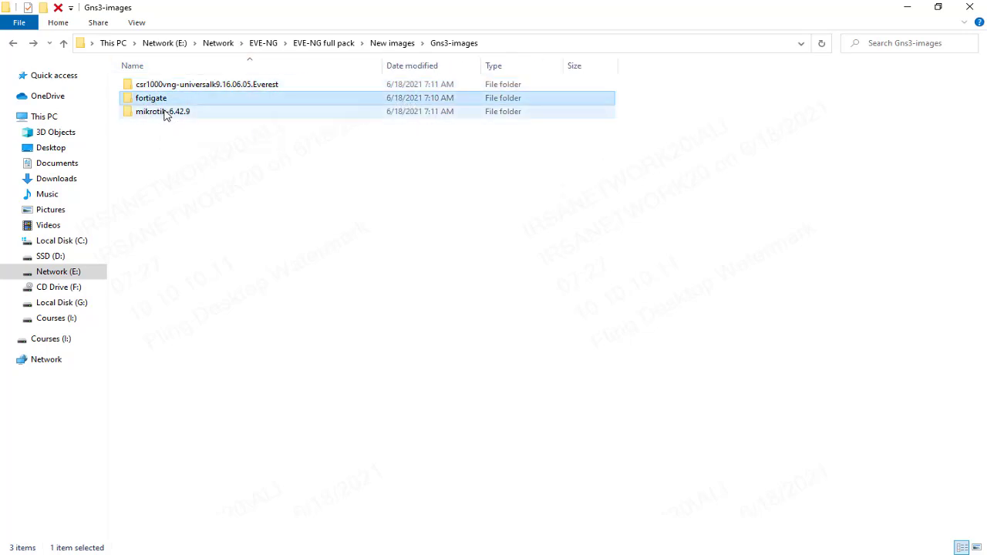
left_click(167, 112)
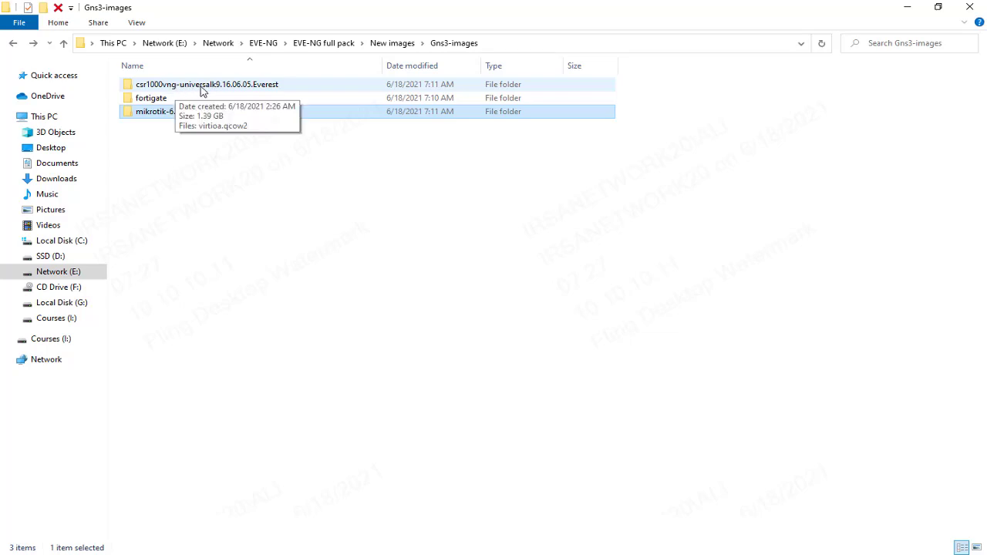
double_click(202, 89)
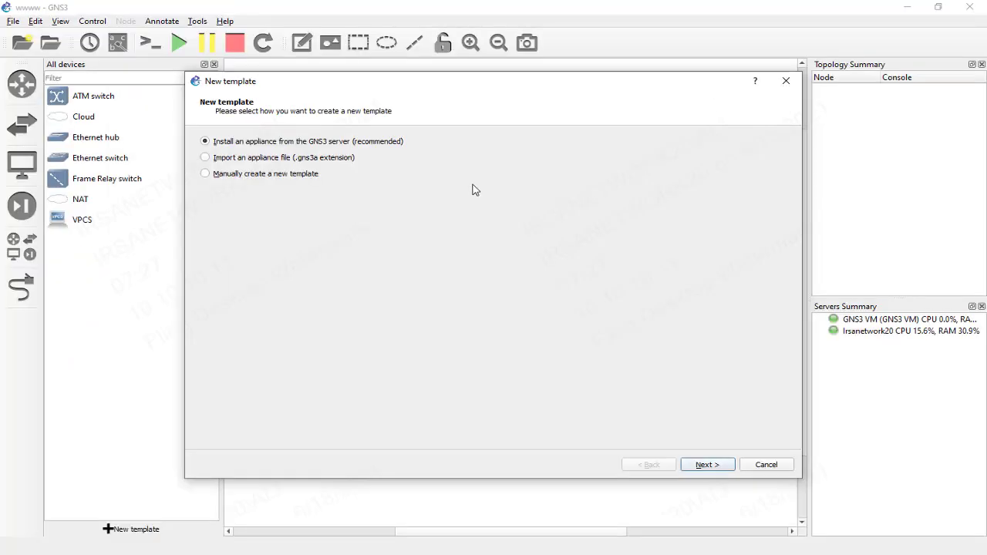
left_click(708, 464)
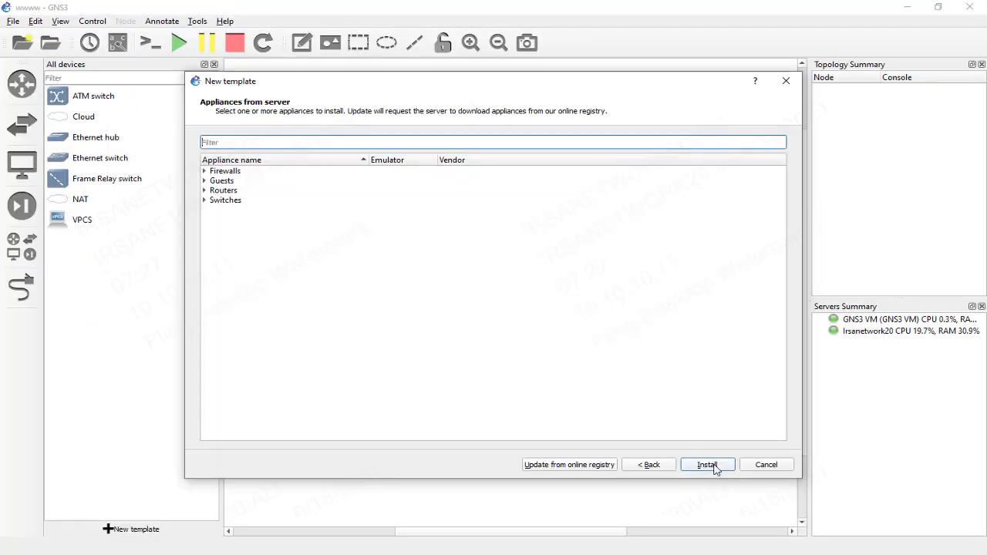
Filter appliances for 'csr' and install Cisco CSR1000v on the GNS3 VM
type("csr")
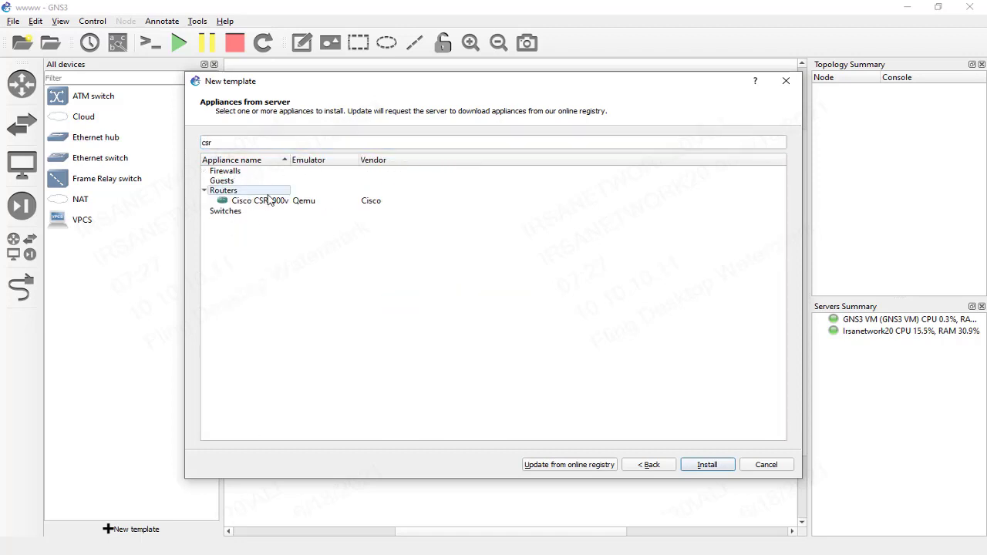
left_click(254, 201)
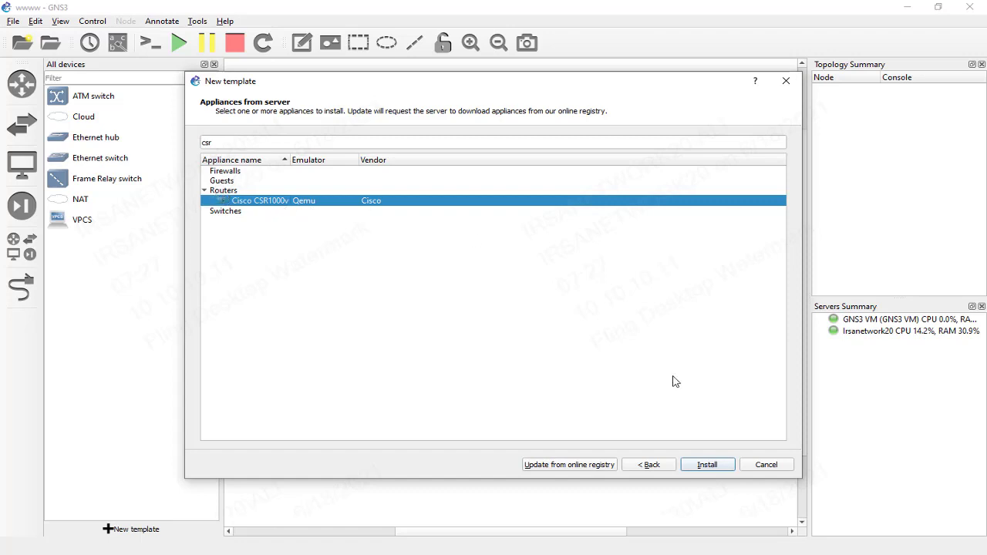
left_click(707, 465)
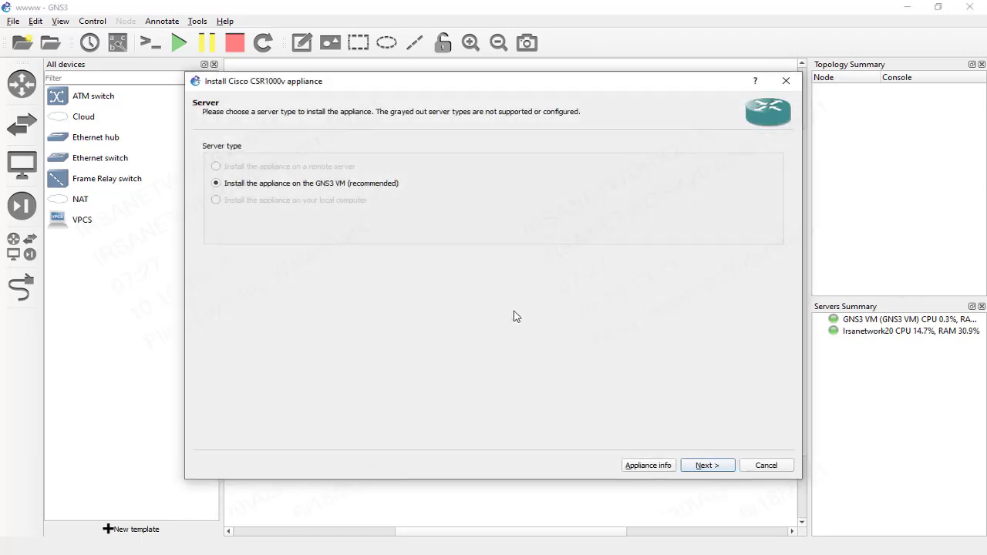
left_click(715, 467)
left_click(715, 466)
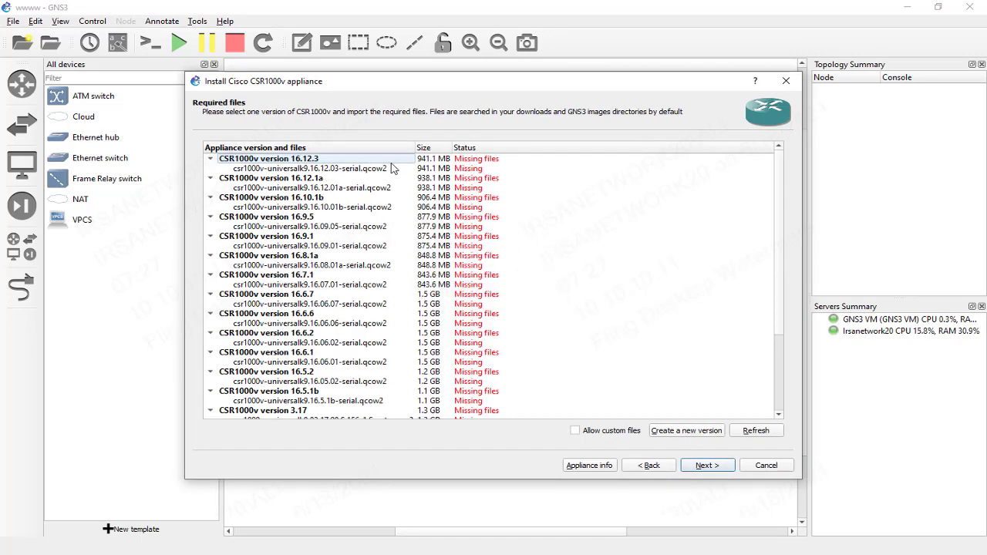
Browse the CSR1000v versions down to 16.6.2 and position the image folder beside the installer
left_click_drag(323, 175, 316, 334)
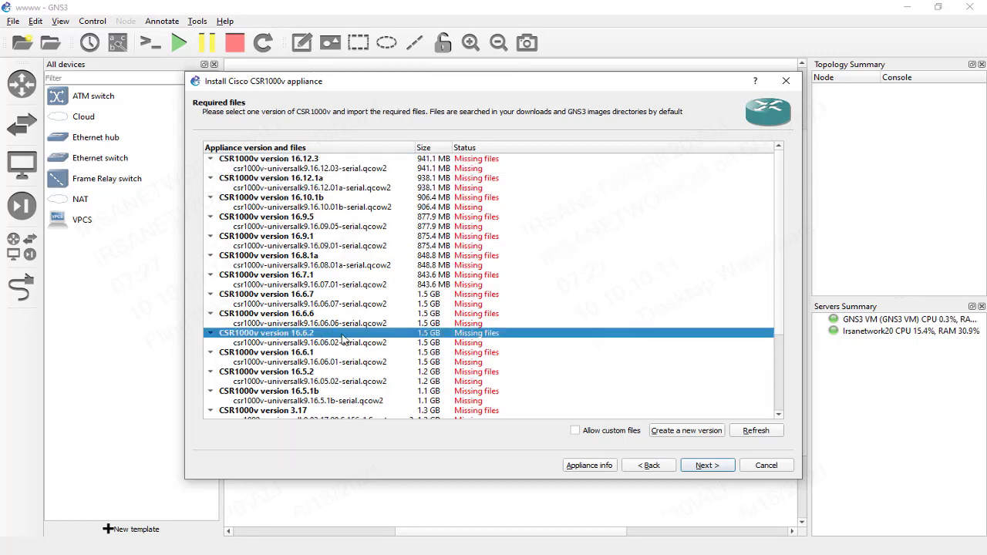
left_click(351, 343)
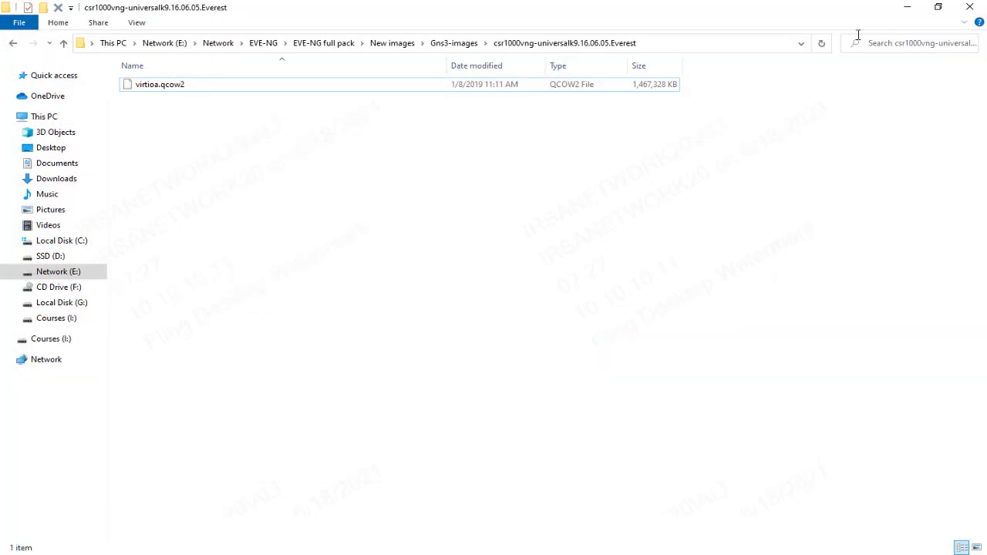
left_click(938, 8)
left_click_drag(640, 191, 708, 279)
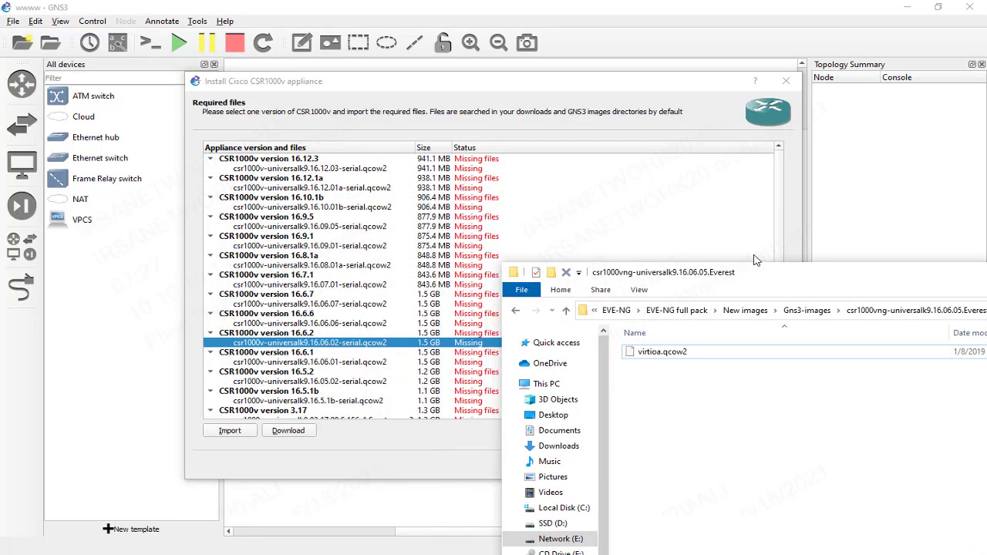
left_click_drag(886, 272, 739, 286)
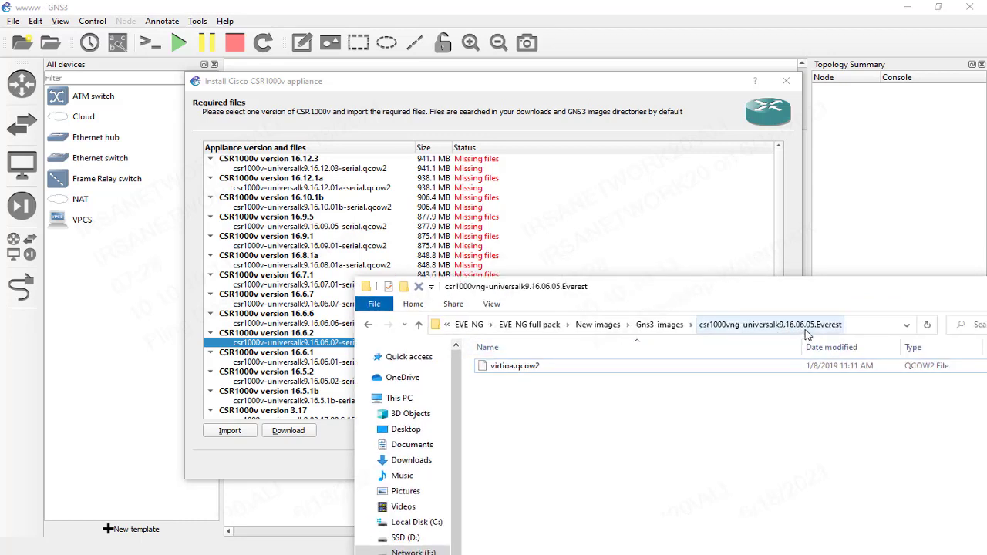
left_click_drag(808, 307, 872, 316)
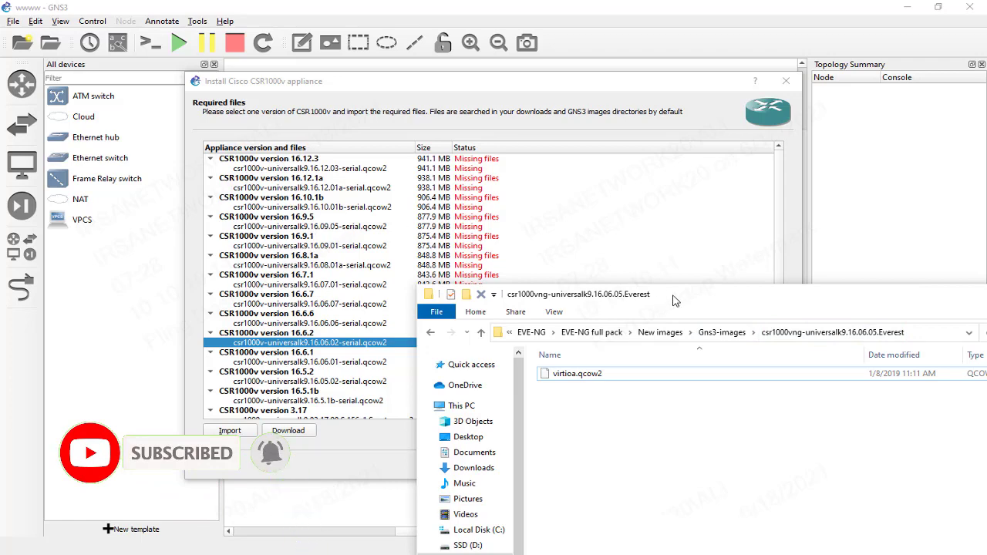
left_click_drag(660, 297, 687, 298)
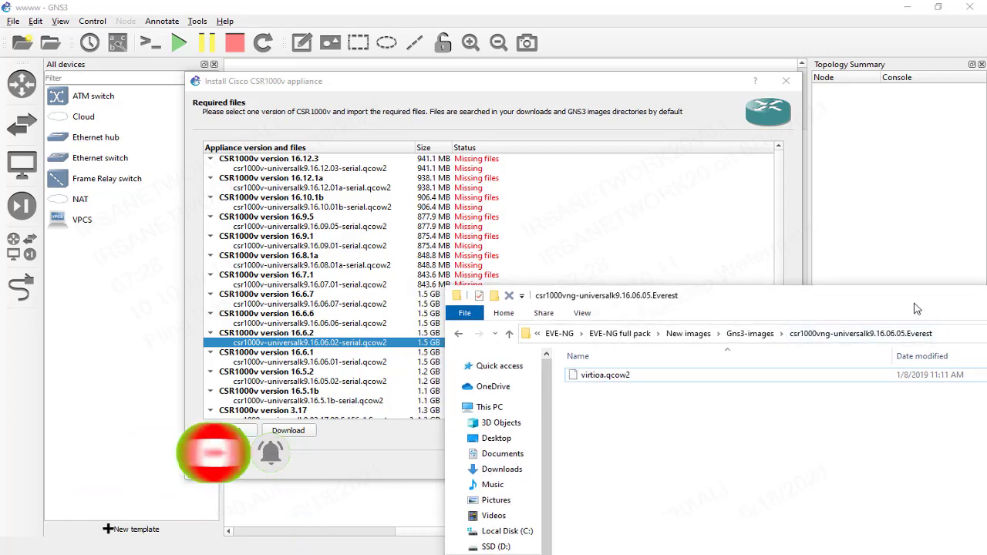
left_click(692, 105)
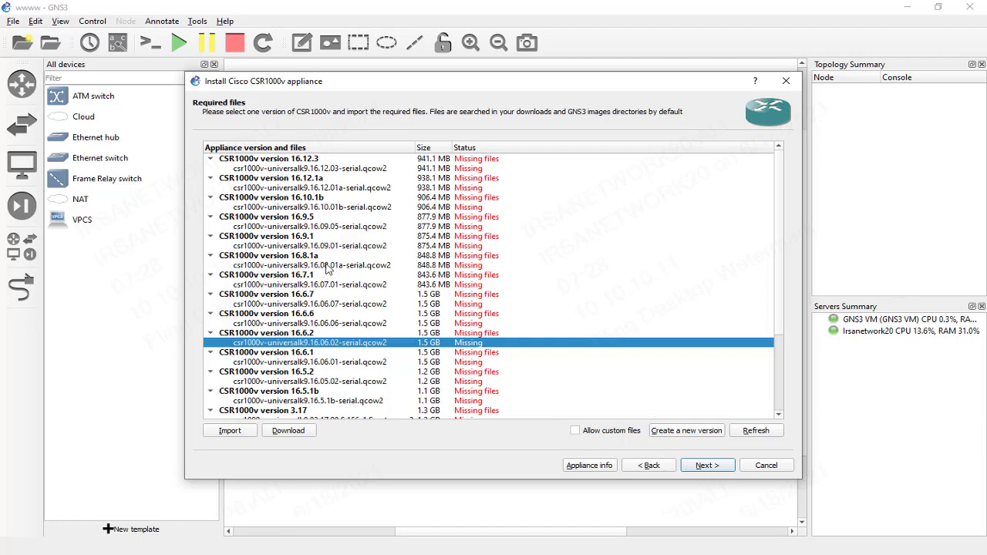
Select CSR1000v version 16.12.3 and create a new version from it
left_click(304, 219)
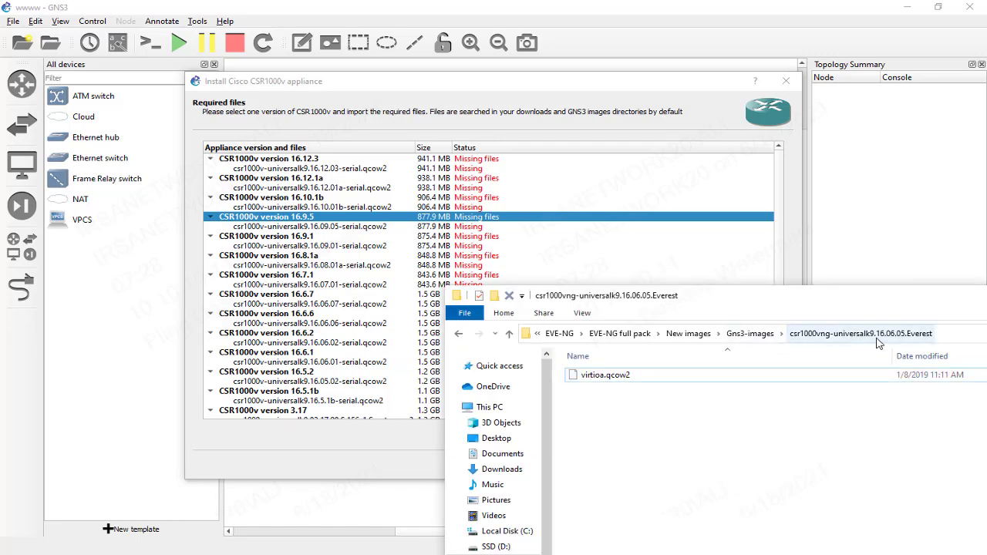
left_click(896, 235)
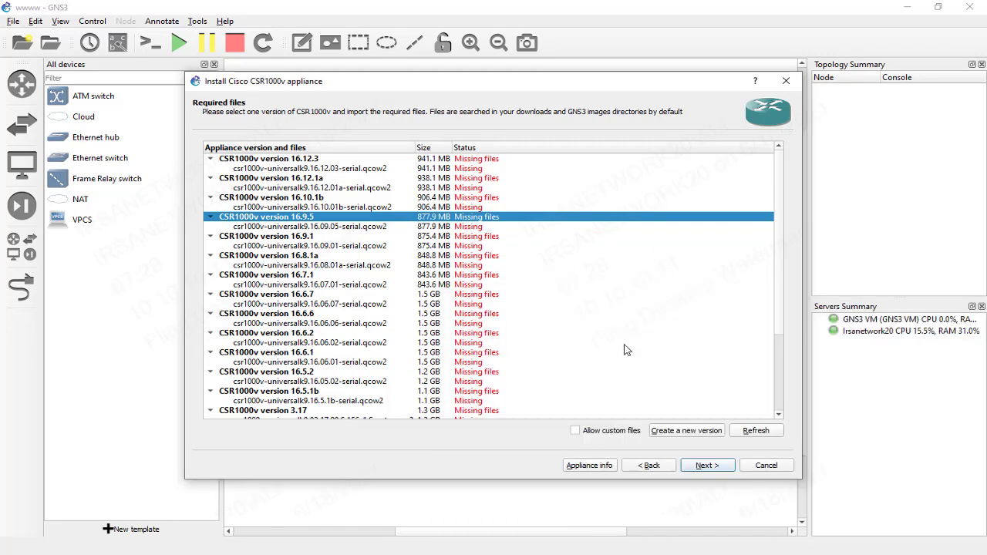
left_click(626, 401)
left_click(408, 361)
left_click(313, 284)
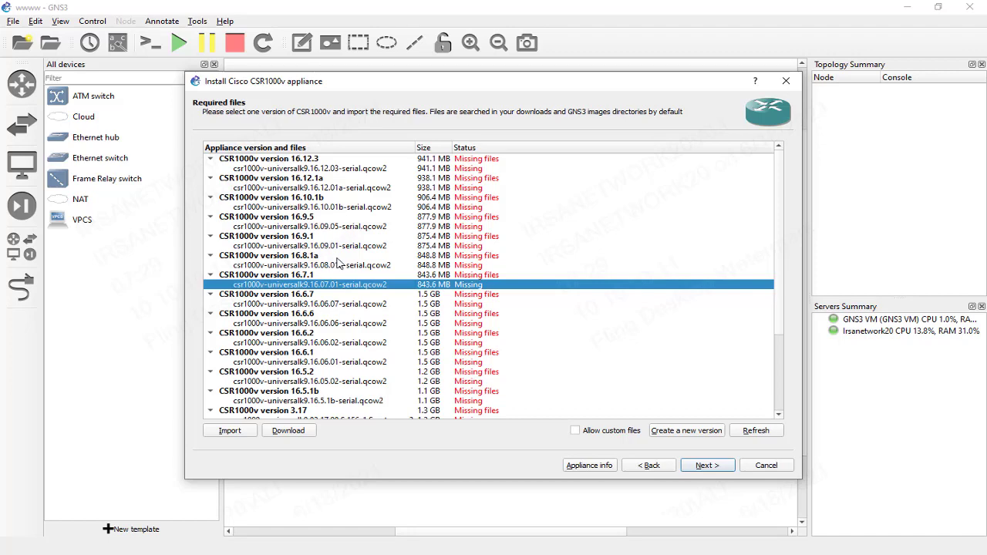
left_click(314, 159)
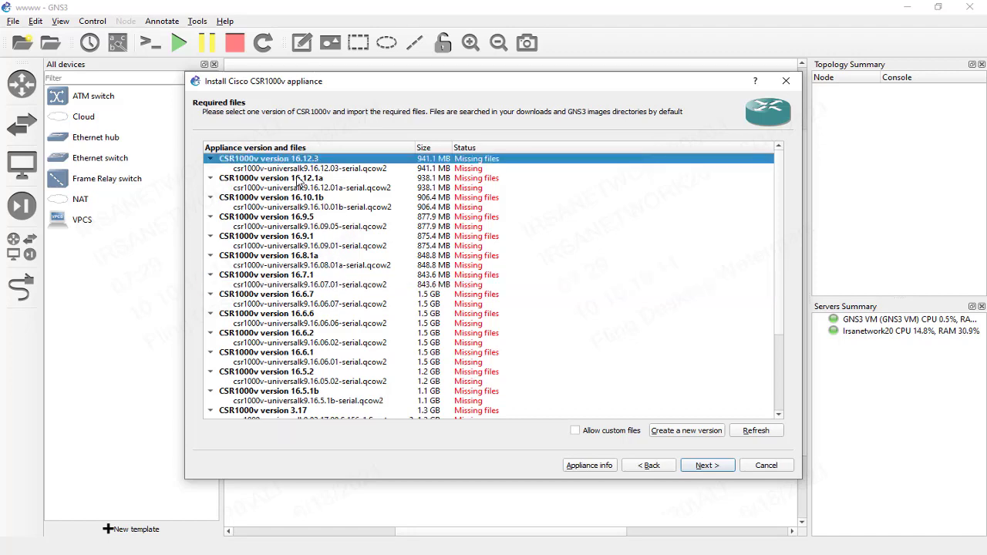
left_click(682, 431)
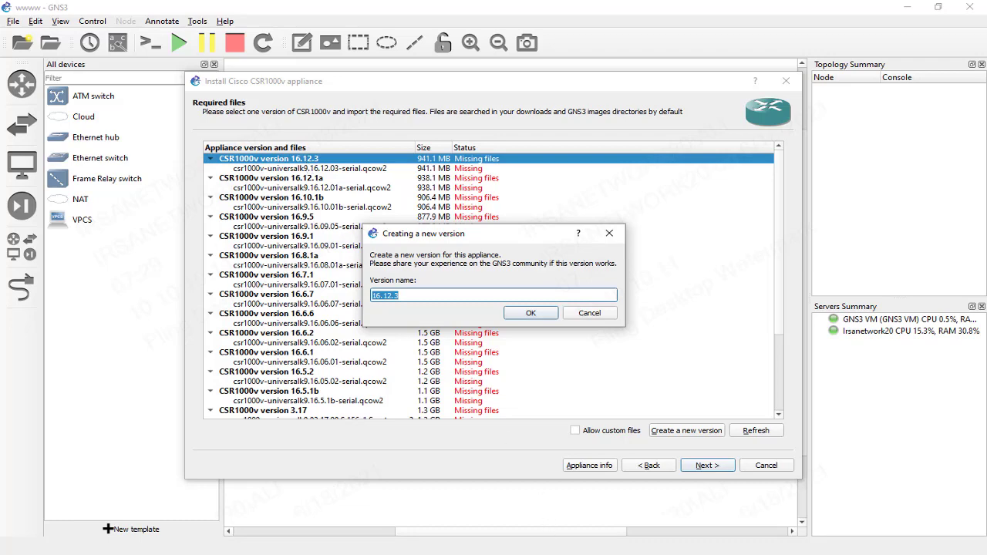
Copy 16.06.05 from the Explorer path and set the version name to 9.16.06.05
left_click_drag(880, 307, 794, 340)
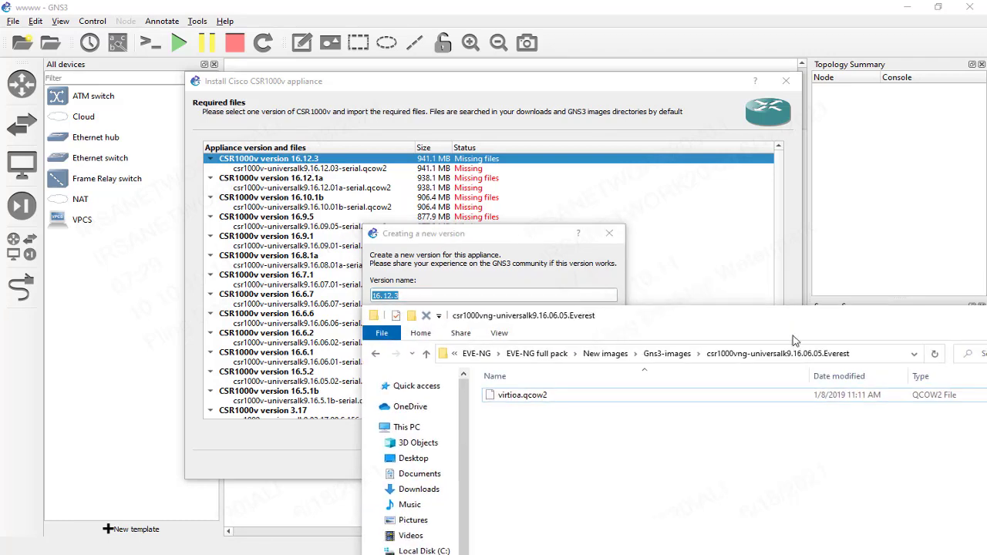
left_click(819, 355)
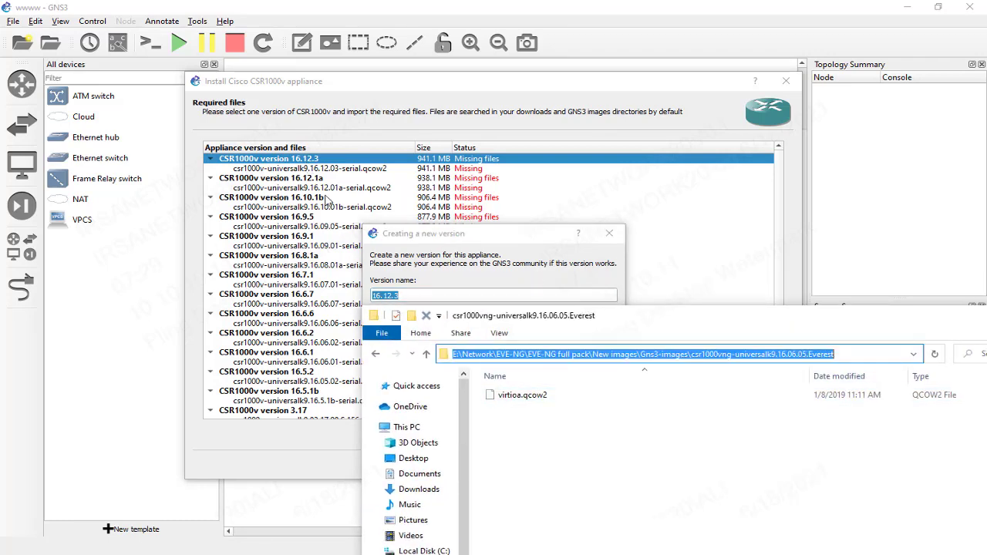
left_click(798, 353)
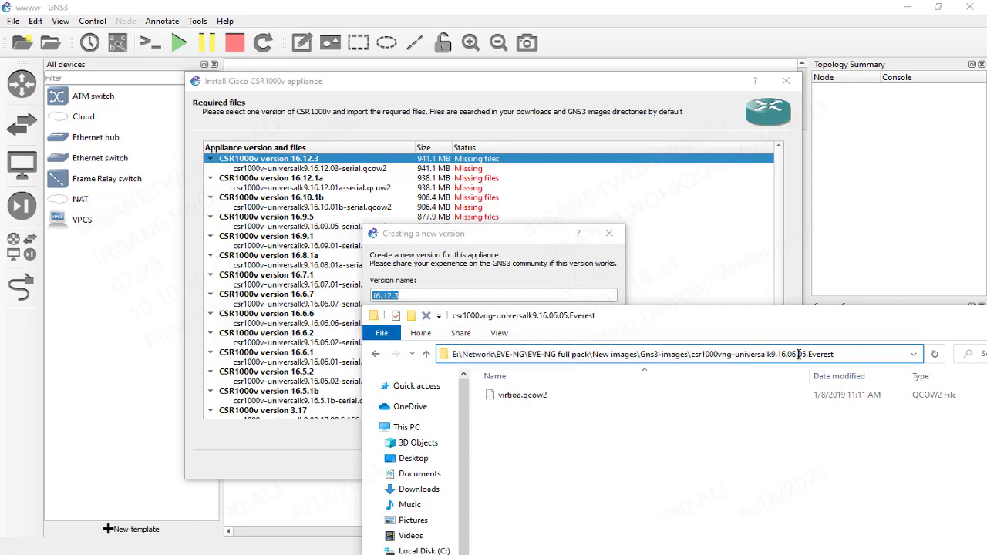
left_click_drag(796, 353, 771, 355)
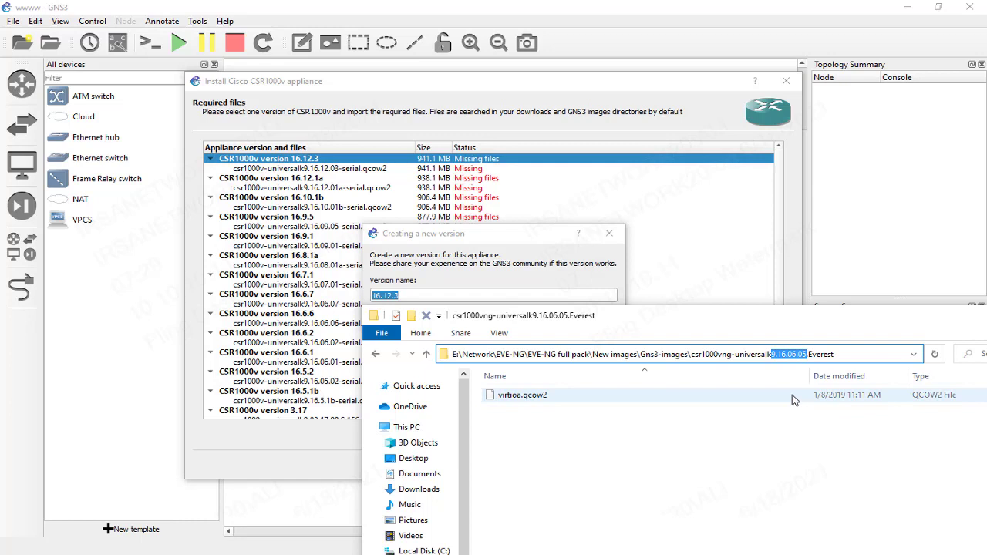
right_click(794, 355)
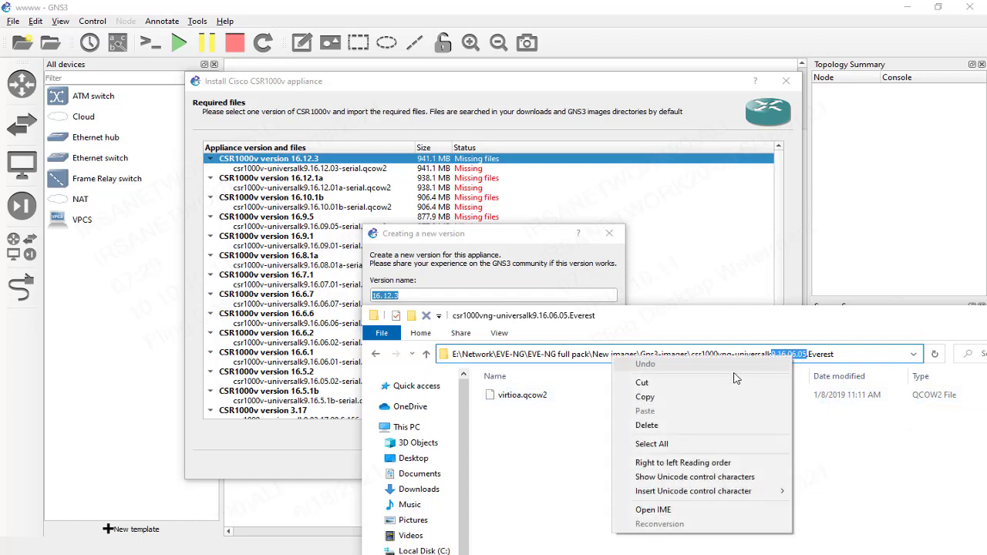
left_click(679, 397)
left_click(435, 295)
key("ctrl+a")
key("ctrl+v")
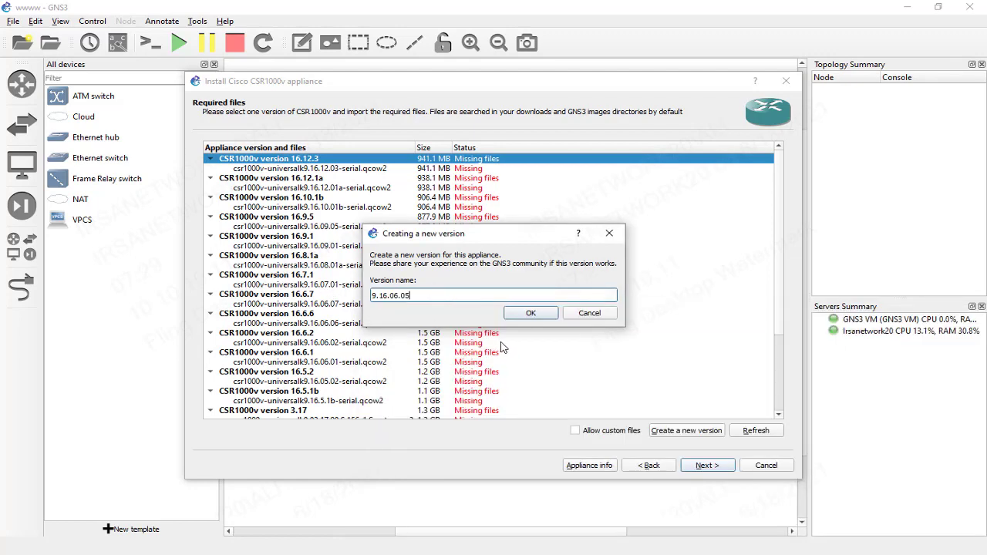
left_click(532, 313)
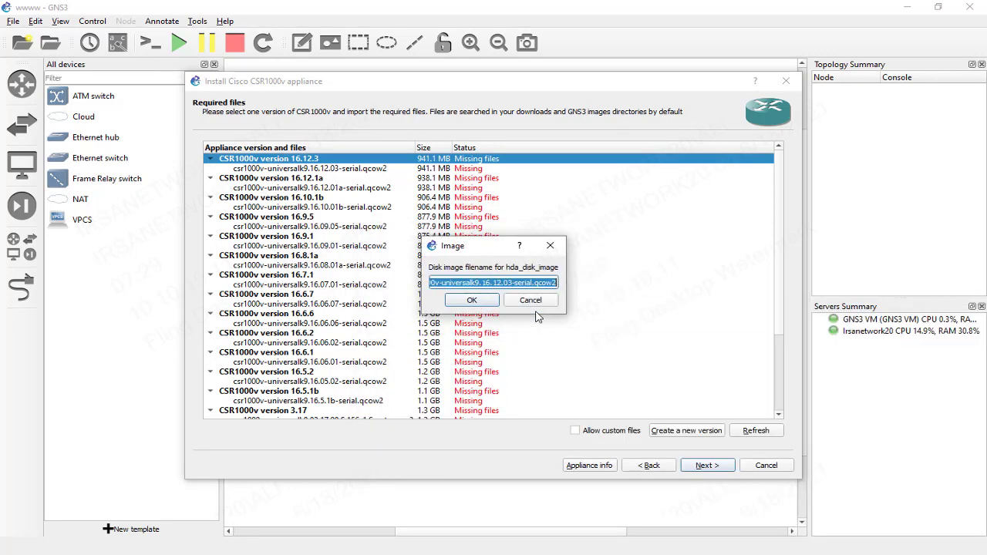
Copy the suggested disk image filename into Notepad
left_click(498, 287)
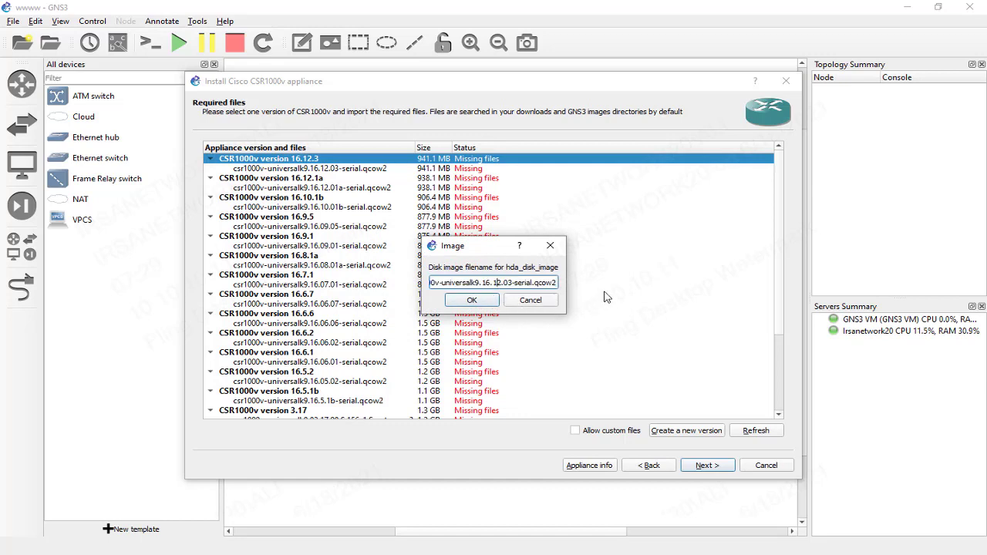
triple_click(468, 282)
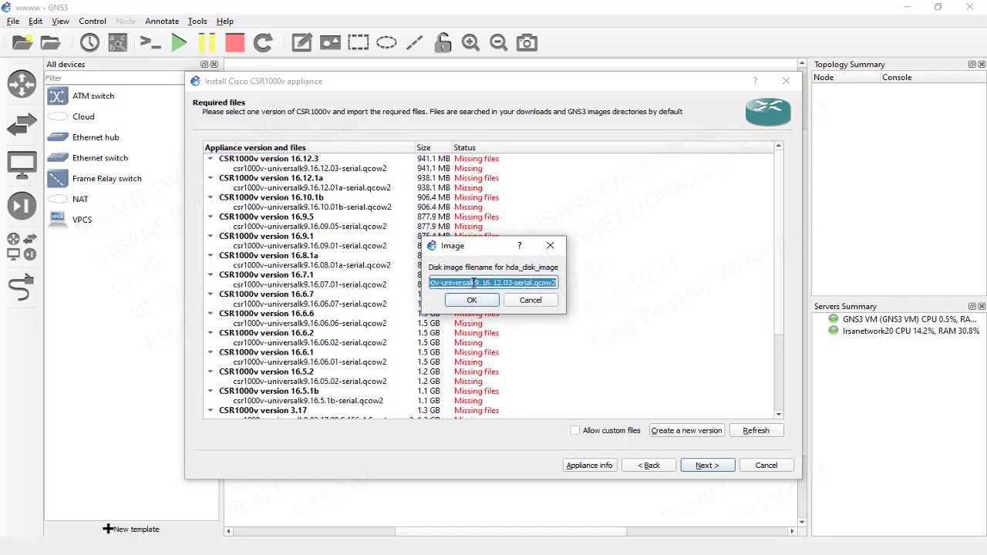
left_click(475, 282)
left_click_drag(554, 285, 355, 283)
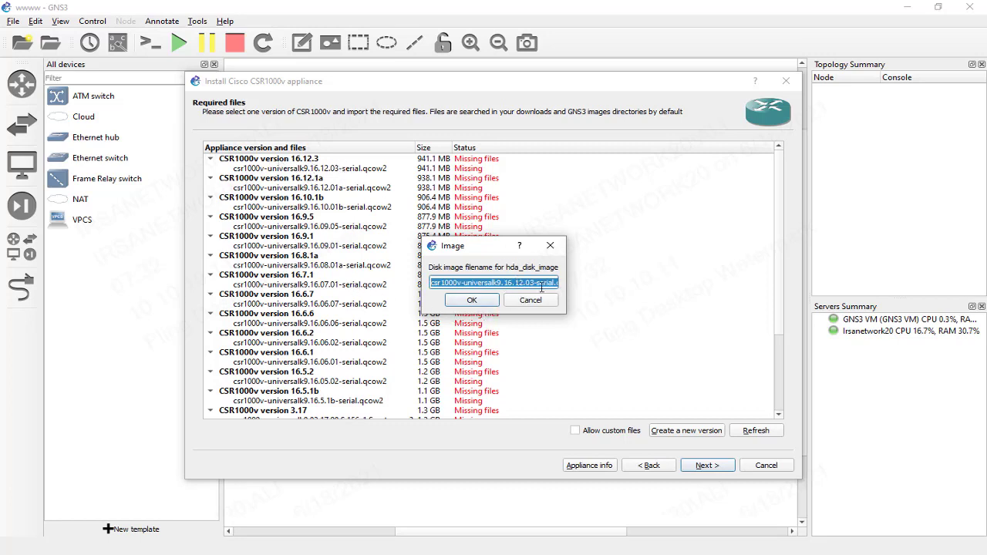
right_click(537, 288)
left_click(559, 335)
left_click(569, 554)
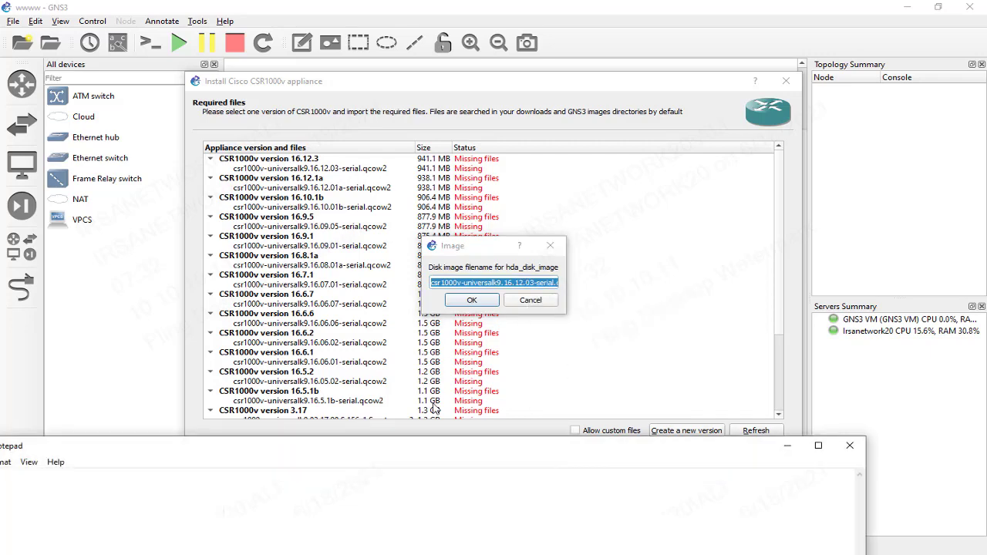
right_click(500, 436)
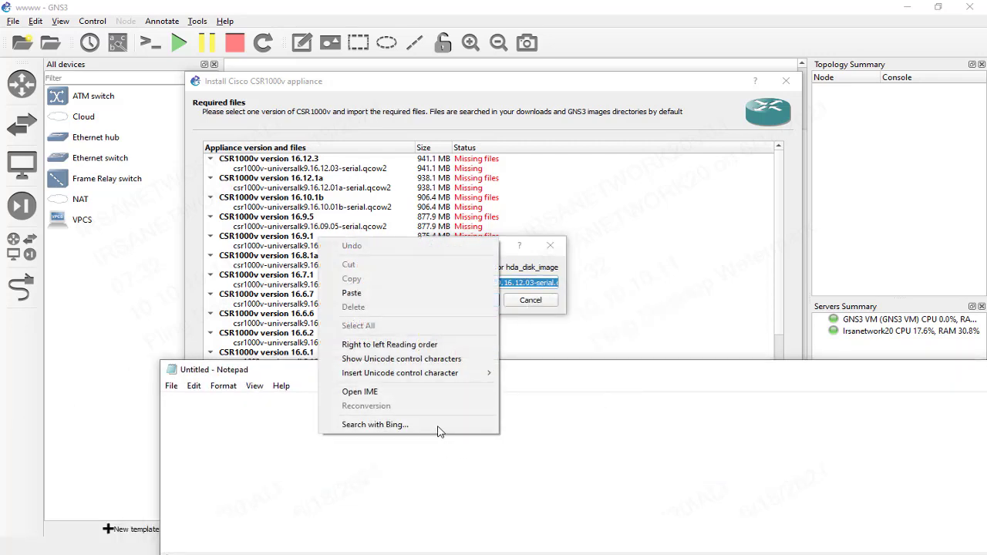
left_click(379, 294)
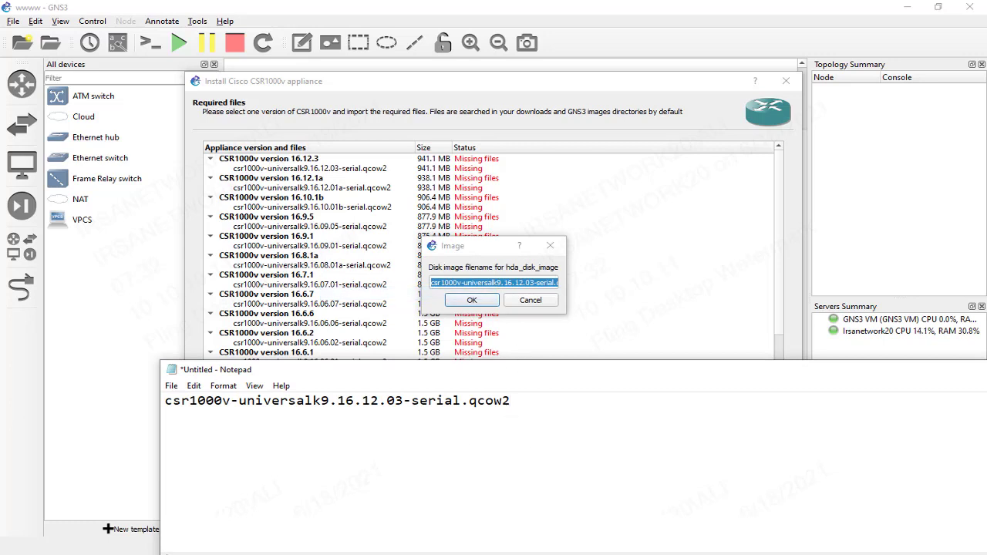
In Notepad, replace 9.16.12.03 in the filename with the 16.06.05 version copied from Explorer
left_click(763, 389)
left_click(763, 388)
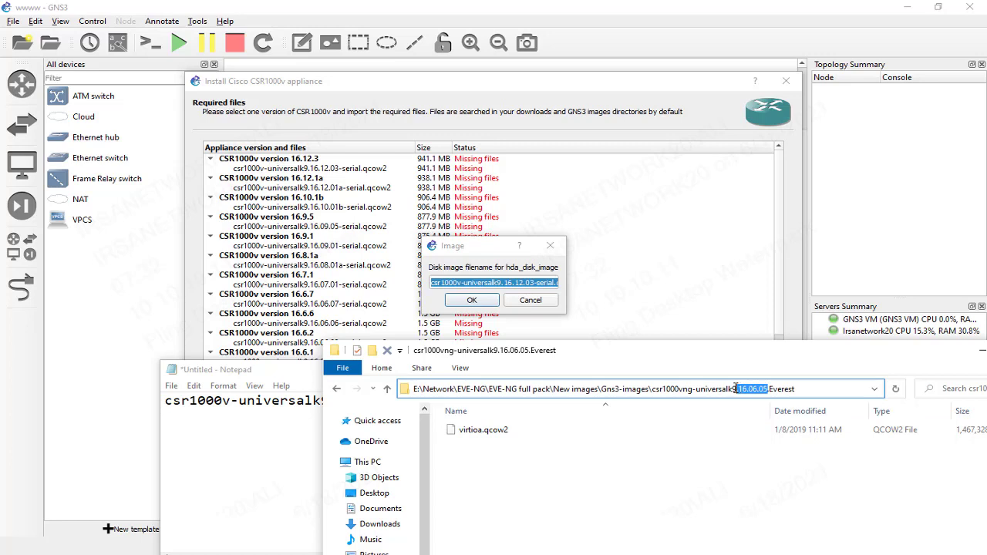
right_click(737, 389)
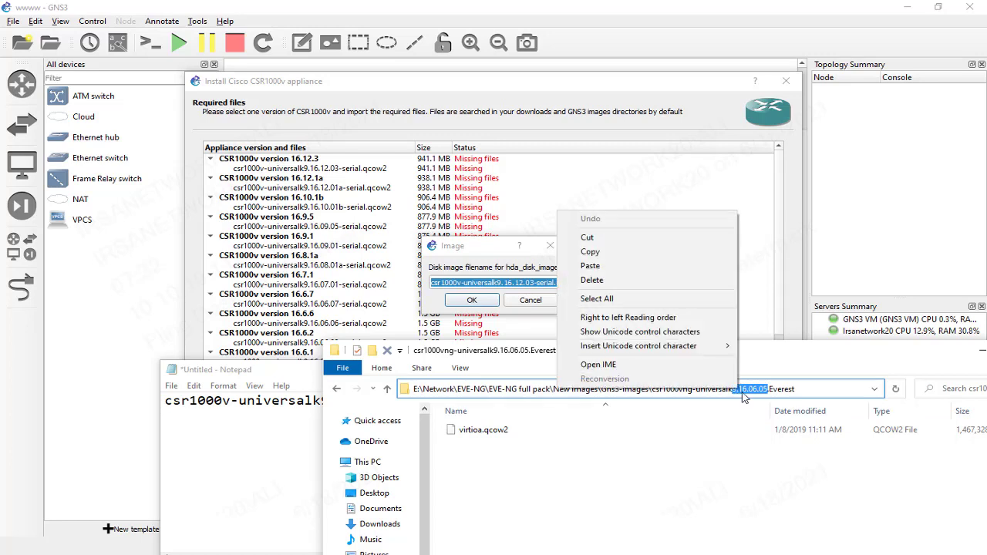
left_click(595, 252)
left_click(239, 435)
left_click_drag(401, 399, 322, 441)
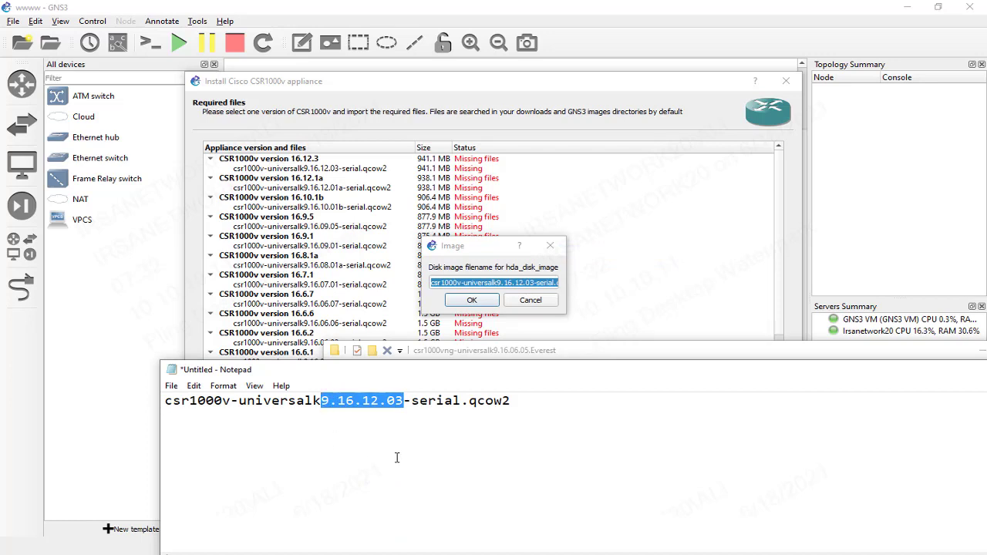
key("ctrl+v")
Paste csr1000v-universalk9.16.06.05-serial.qcow2 into the GNS3 image filename box
left_click_drag(555, 407, 105, 400)
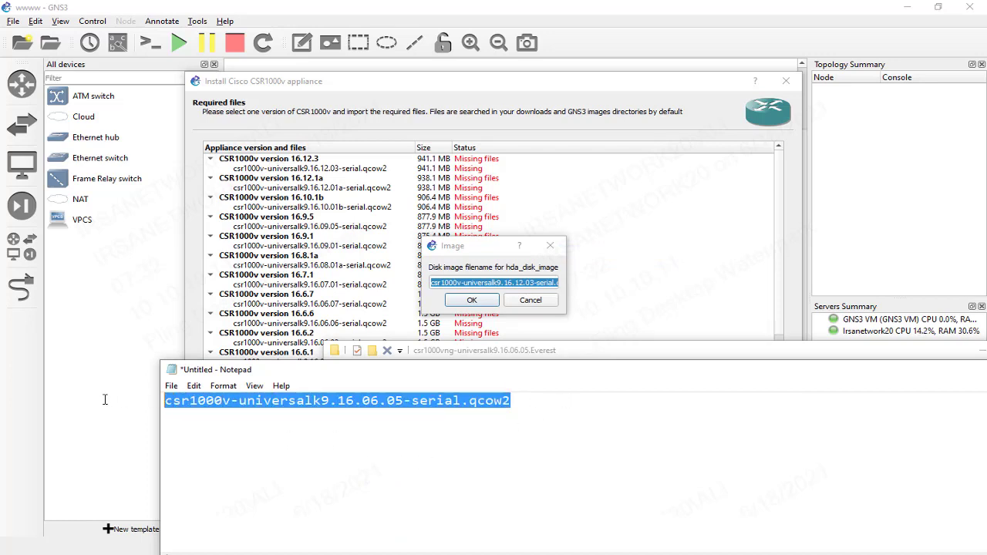
right_click(530, 285)
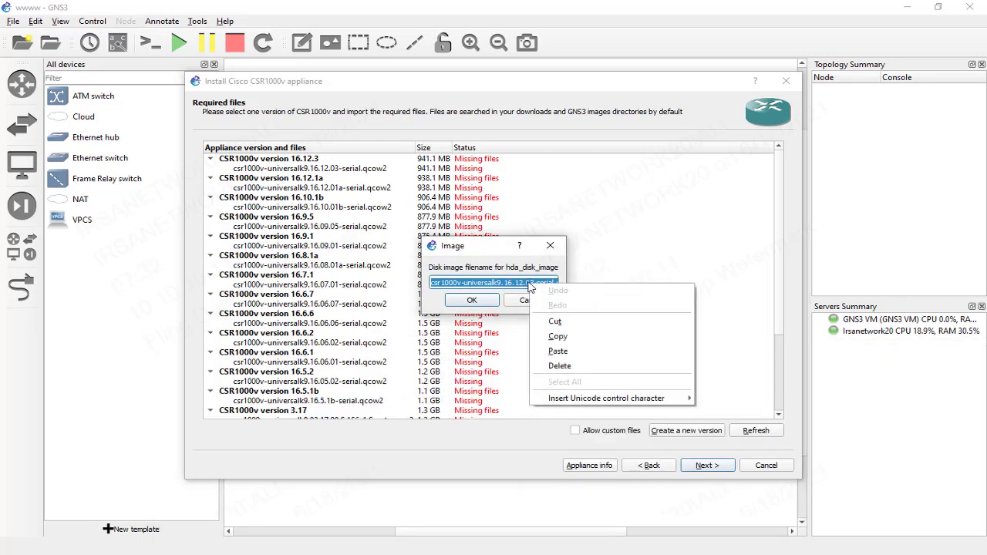
left_click(558, 352)
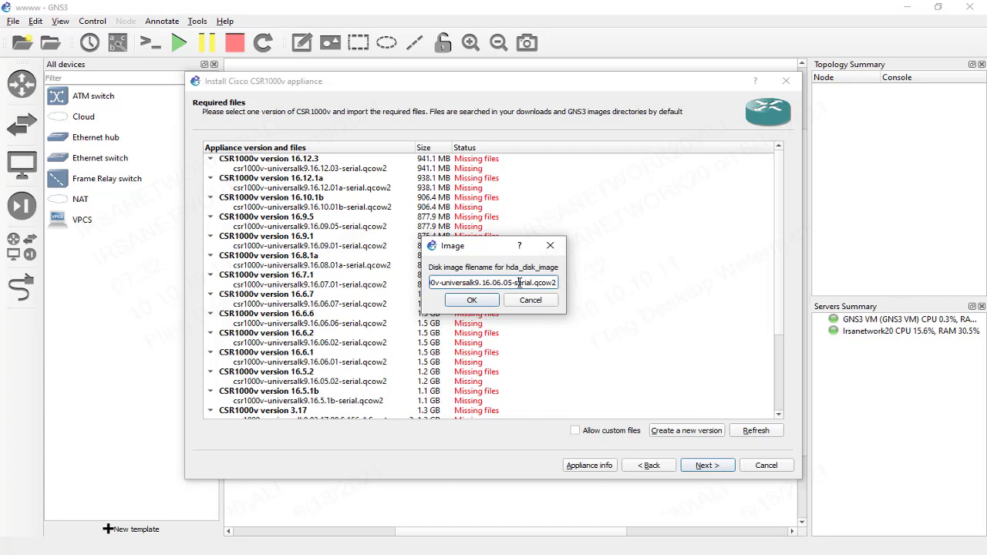
key("alt+Tab")
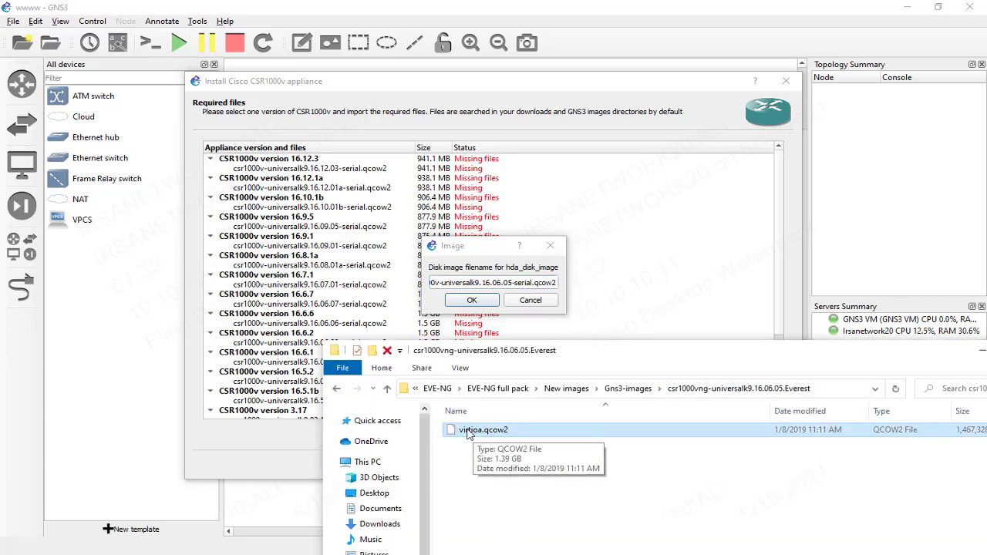
Rename virtioa.qcow2 to csr1000v-universalk9.16.06.05-serial.qcow2 and confirm that filename in GNS3
right_click(490, 436)
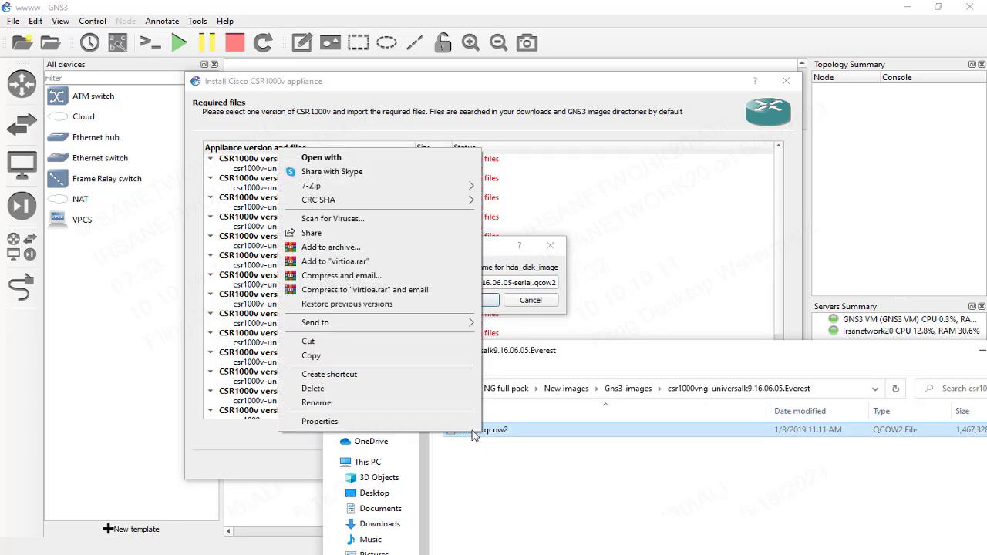
left_click(381, 404)
key("ctrl+a")
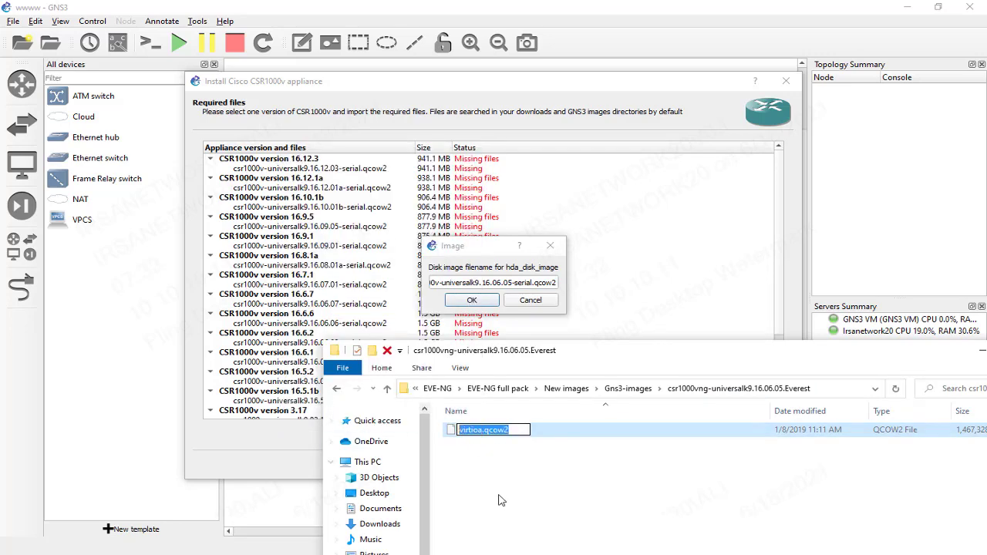
key("ctrl+v")
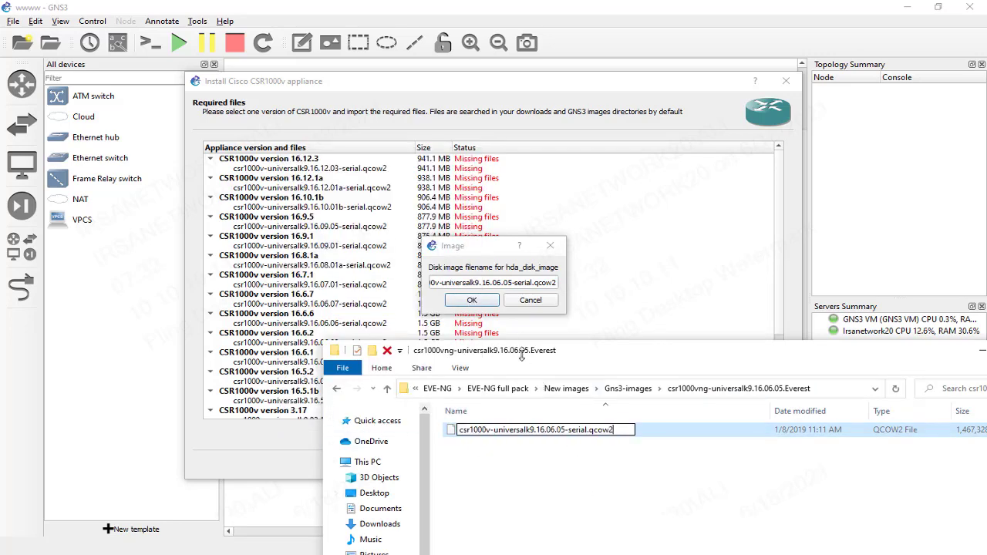
left_click(482, 283)
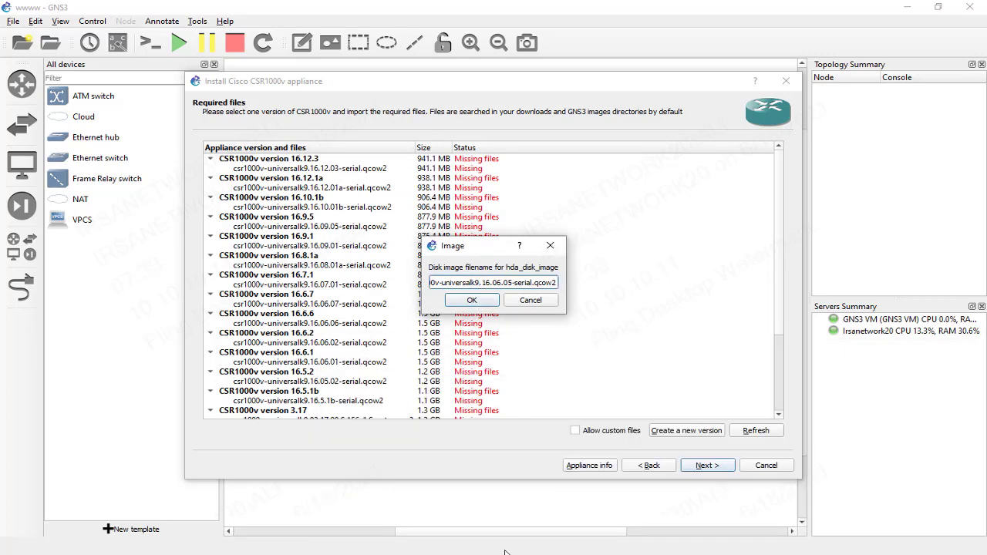
key("alt+Tab")
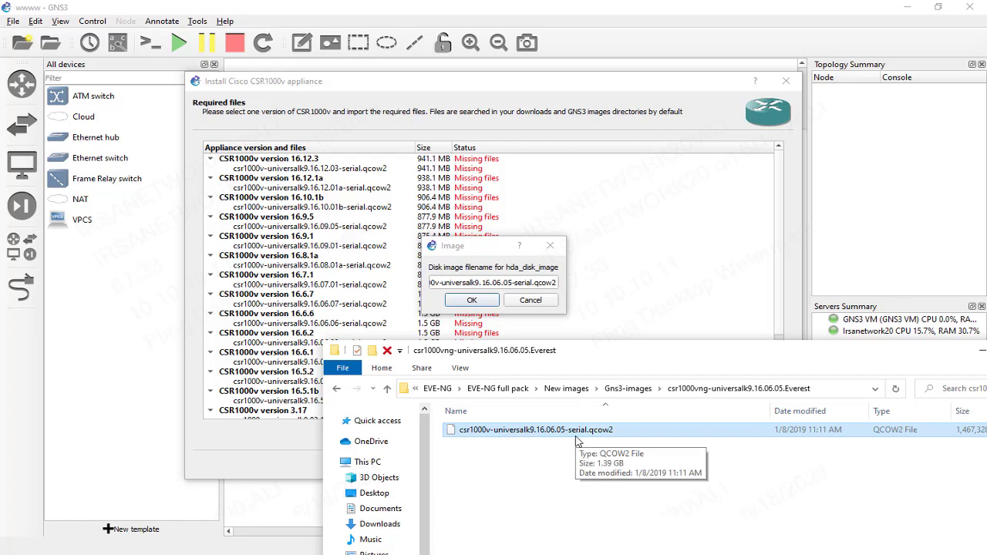
left_click(981, 355)
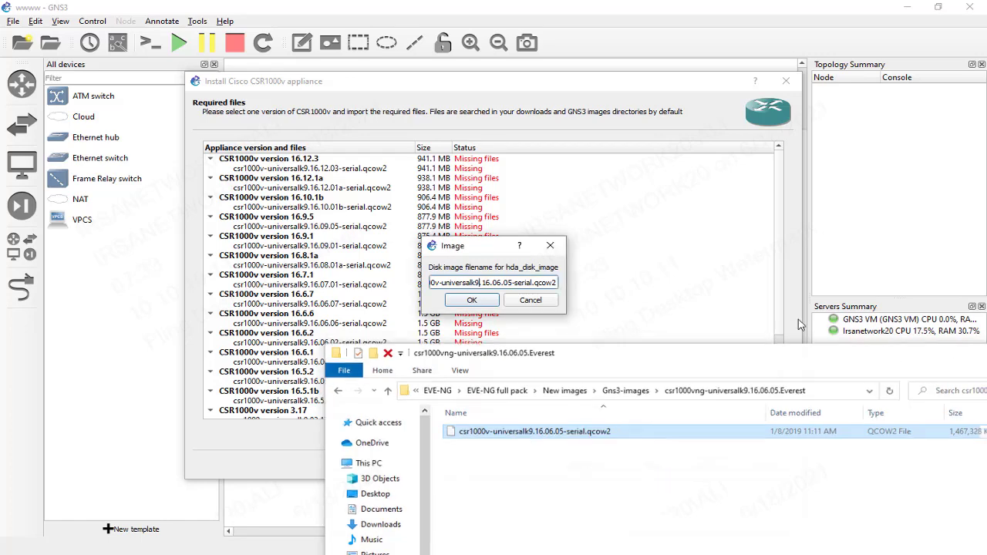
left_click(471, 300)
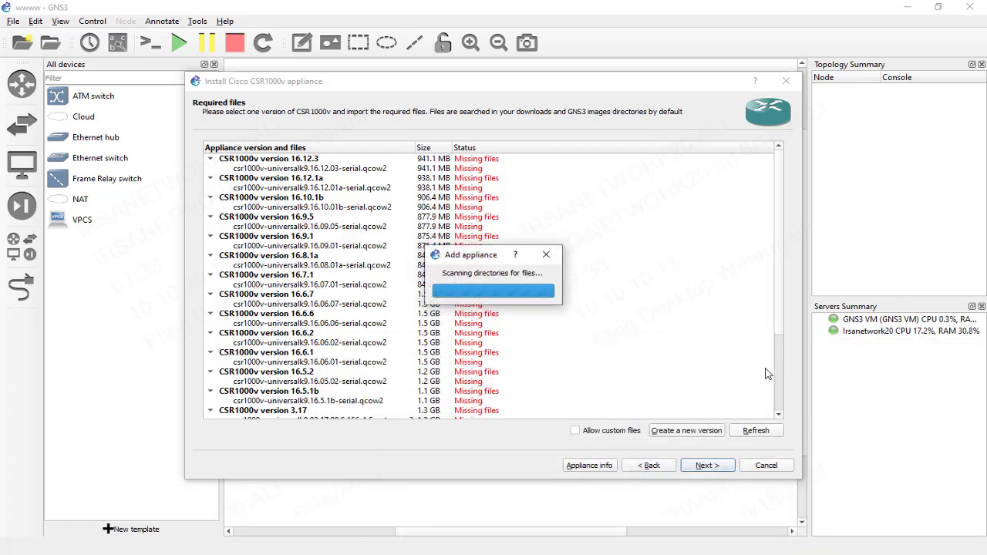
Select the Missing csr1000v-universalk9.16.06.05-serial.qcow2 row at the bottom of the required files
scroll(781, 339, "down", 4)
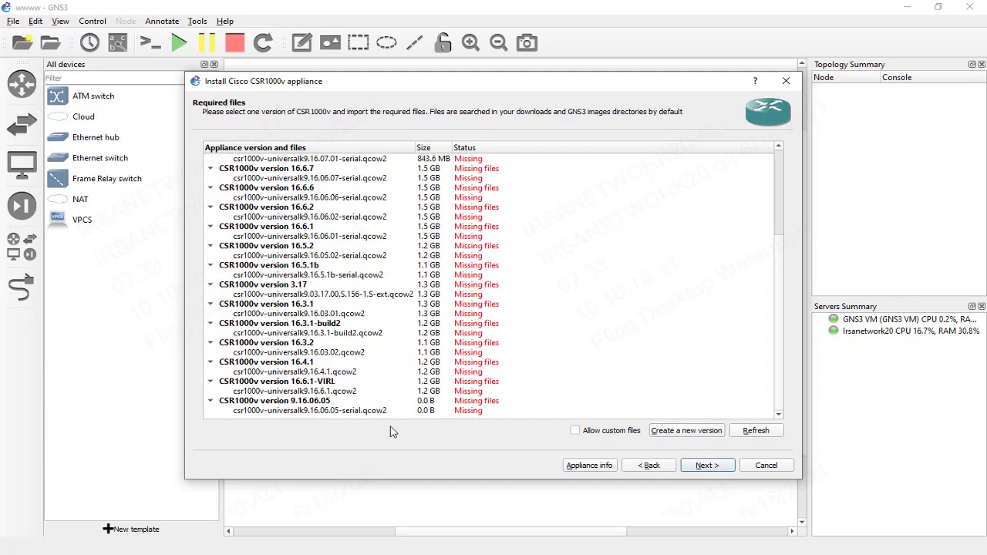
left_click(357, 411)
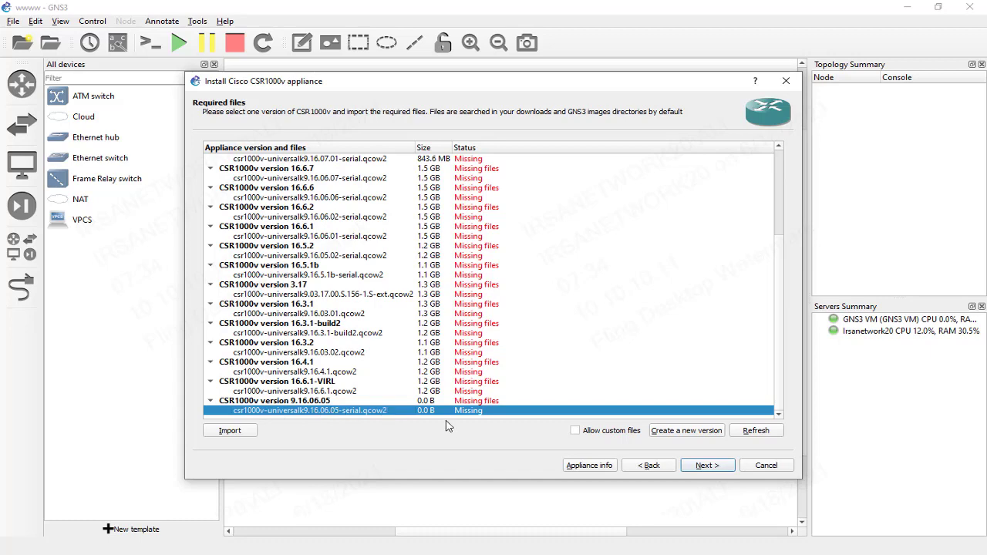
Import the renamed qcow2 image using the CSR image folder's copied path
left_click(239, 433)
key("alt+Tab")
right_click(660, 388)
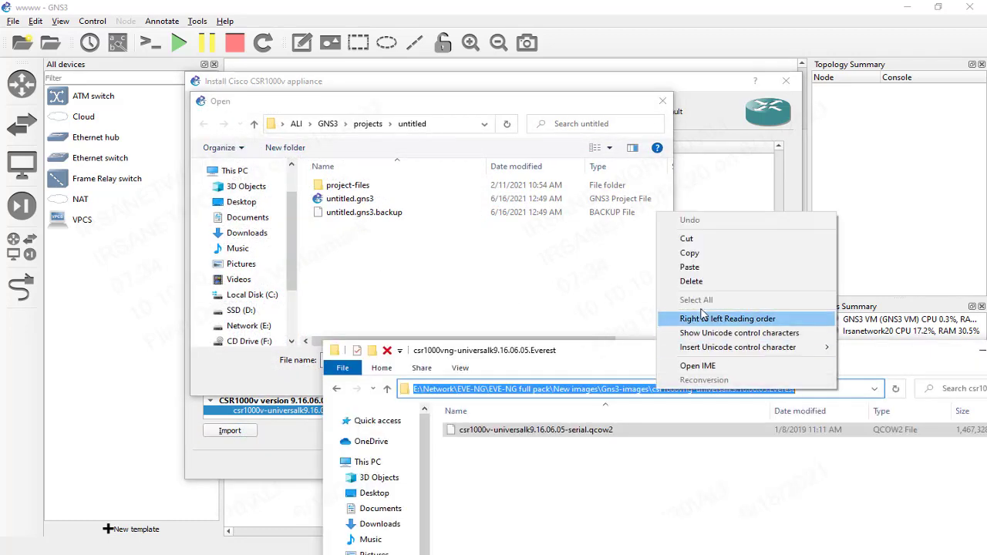
left_click(699, 255)
left_click(982, 351)
key("ctrl+v")
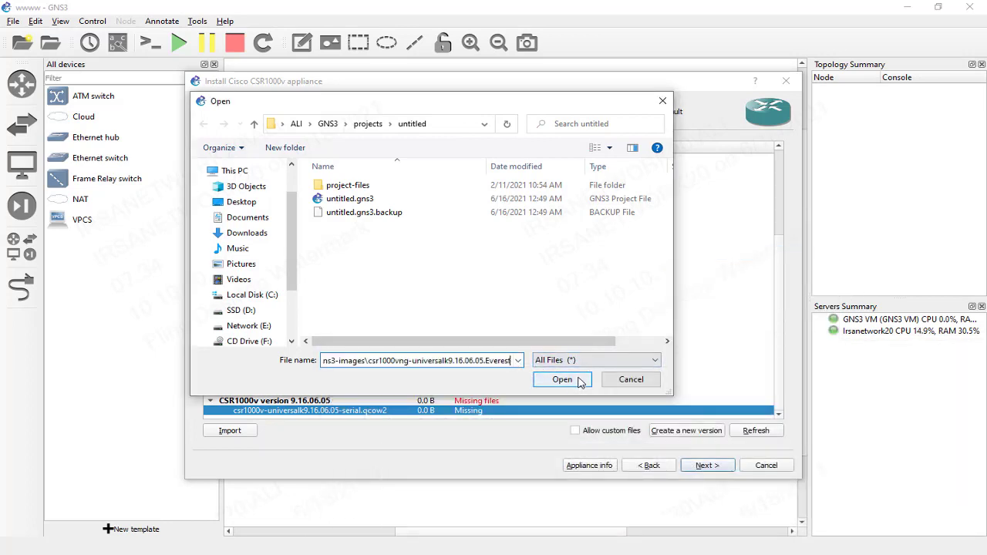
left_click(562, 379)
left_click(417, 188)
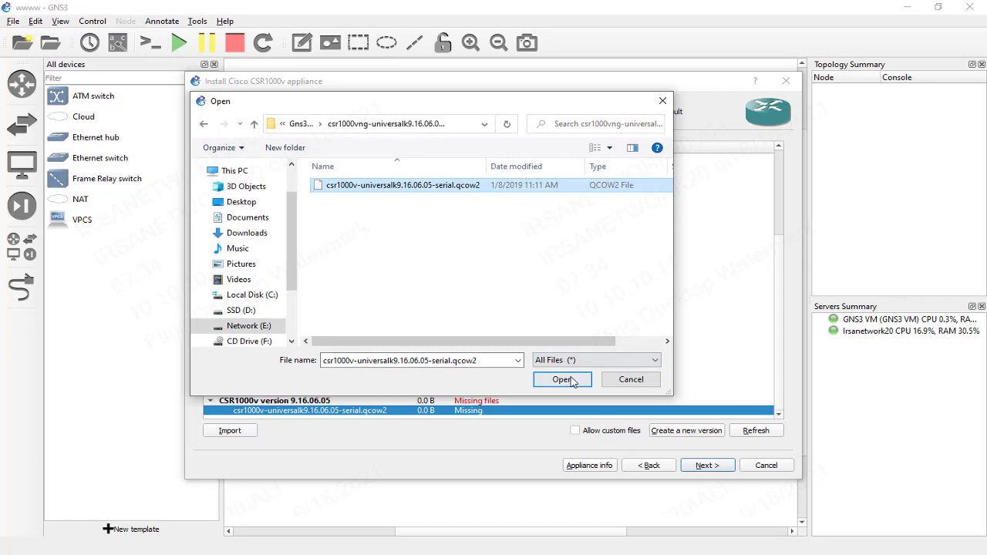
left_click(562, 380)
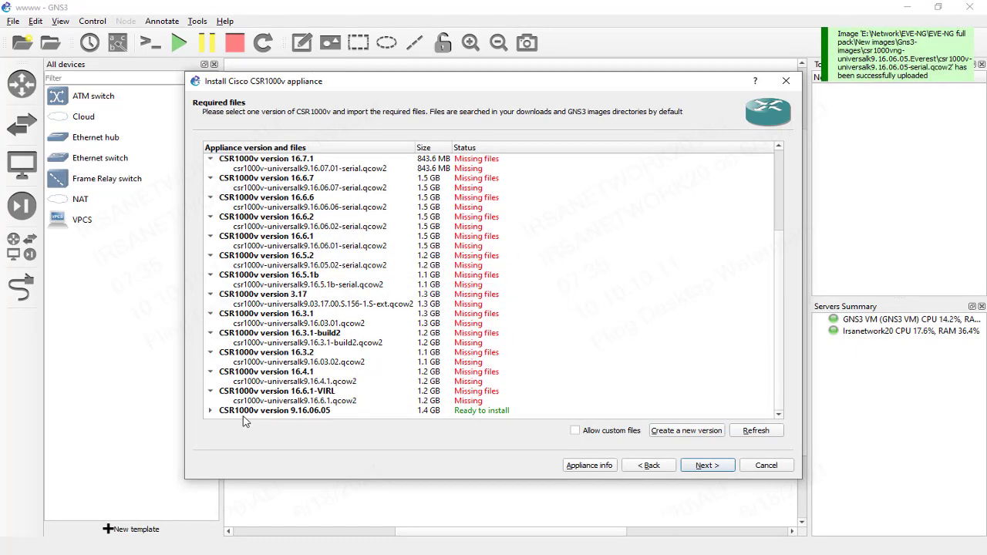
Install CSR1000v version 9.16.06.05 and finish the appliance wizard
left_click(210, 410)
left_click(548, 409)
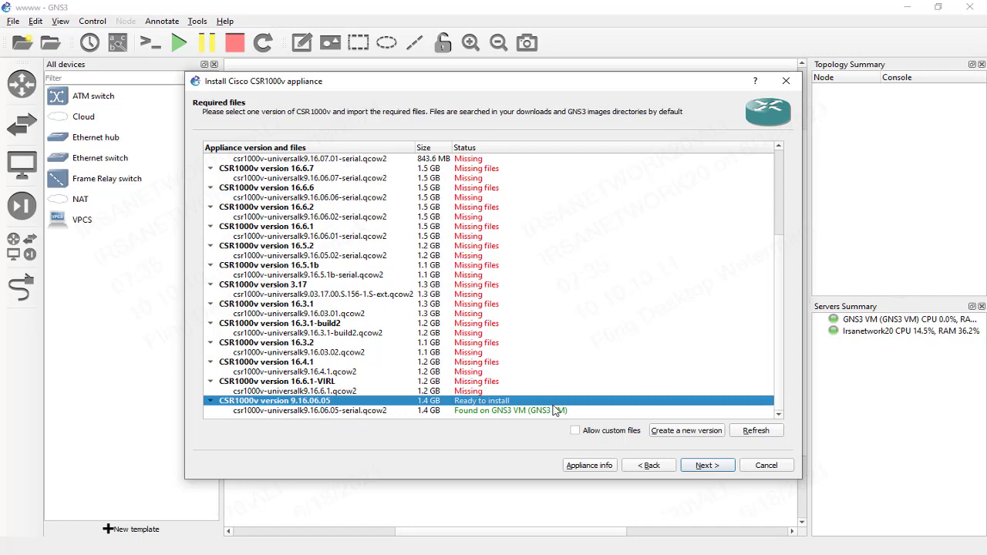
left_click(714, 468)
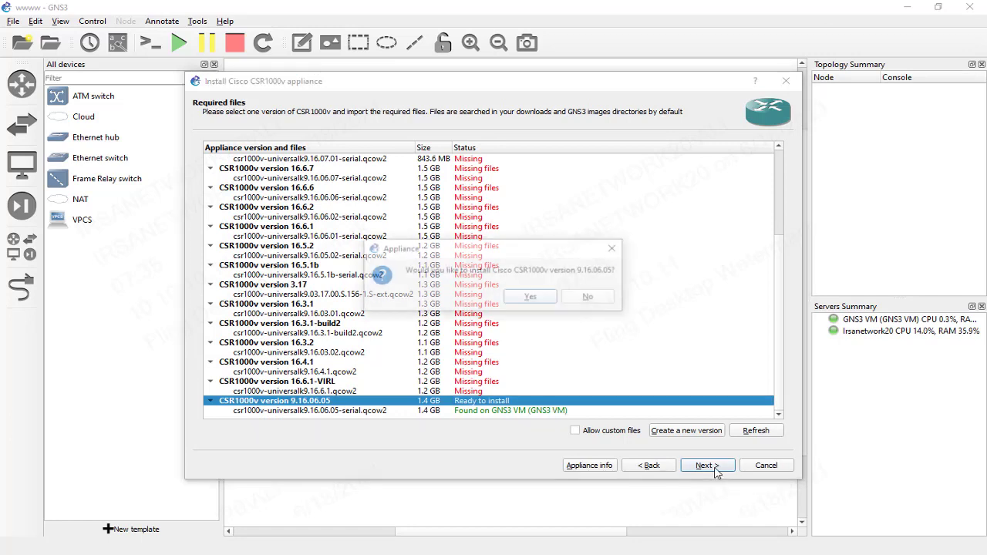
left_click(544, 298)
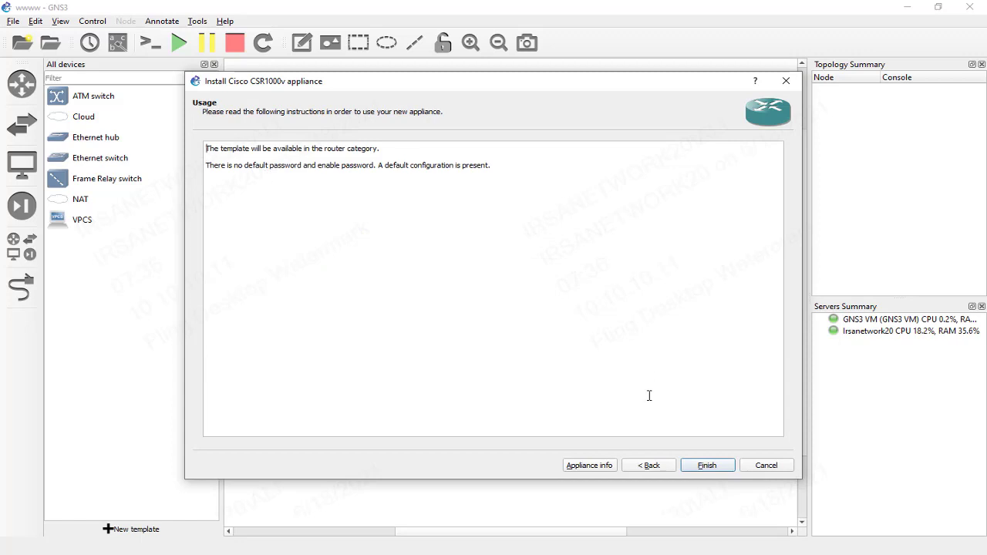
left_click(710, 466)
left_click(628, 299)
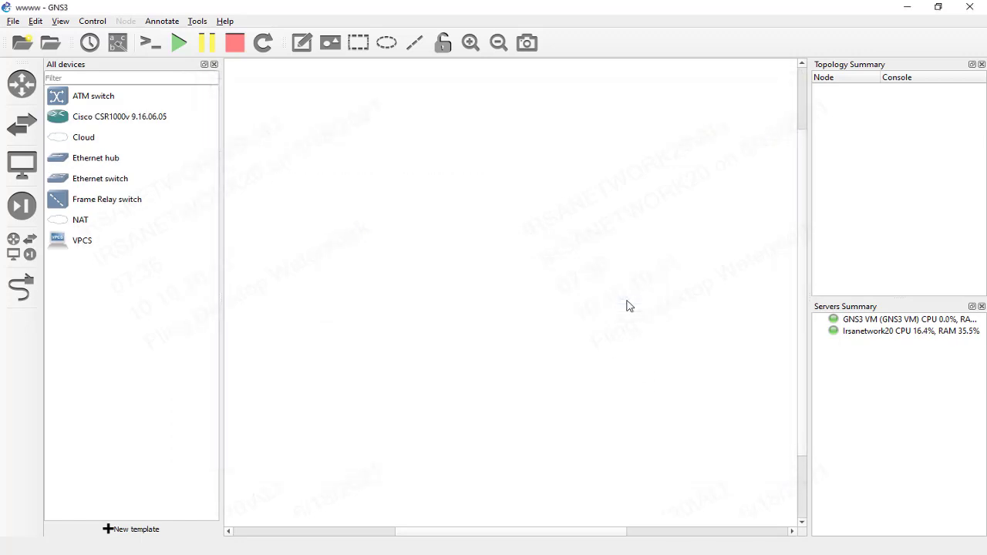
Place a Cisco CSR1000v router on the canvas, start it and open its console
left_click_drag(133, 121, 707, 194)
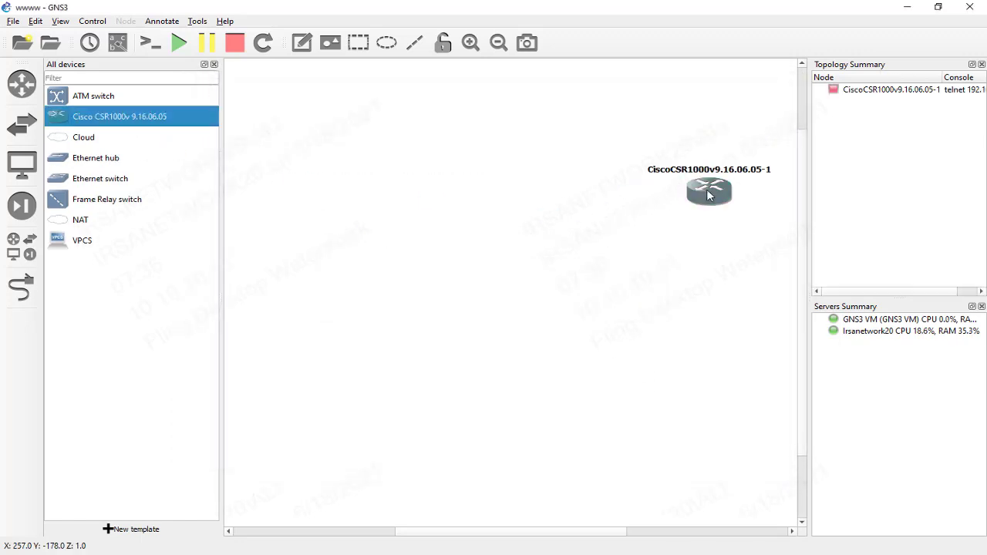
right_click(707, 194)
left_click(740, 226)
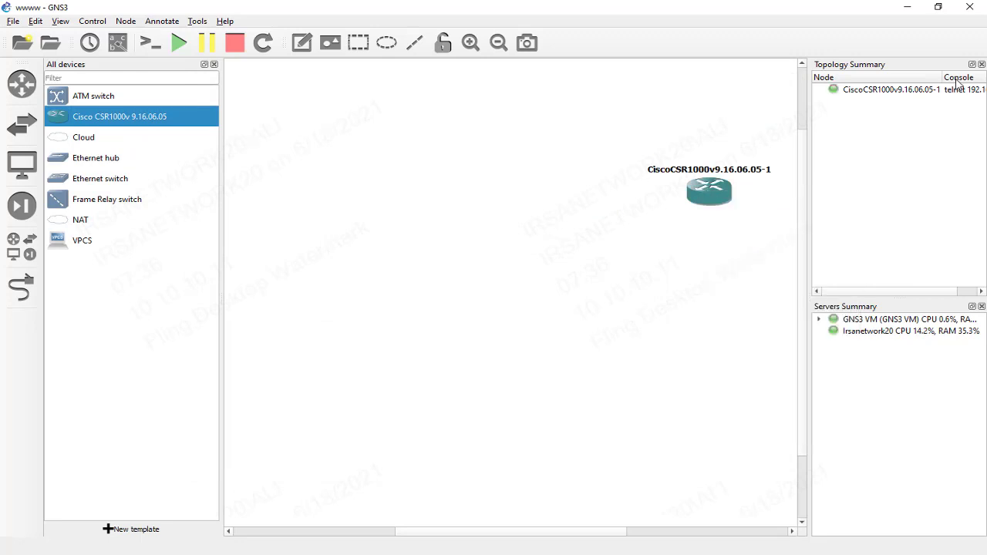
left_click_drag(713, 198, 646, 179)
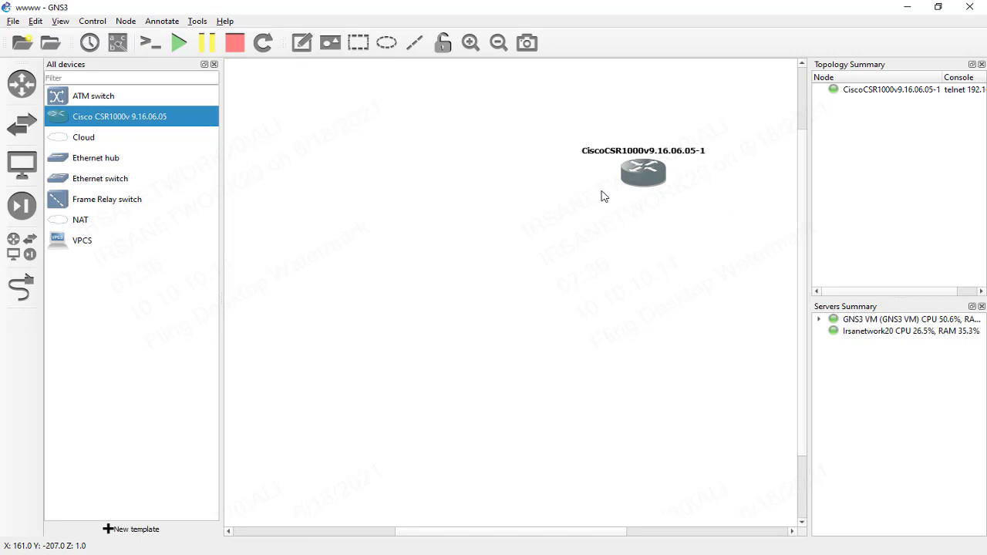
double_click(622, 183)
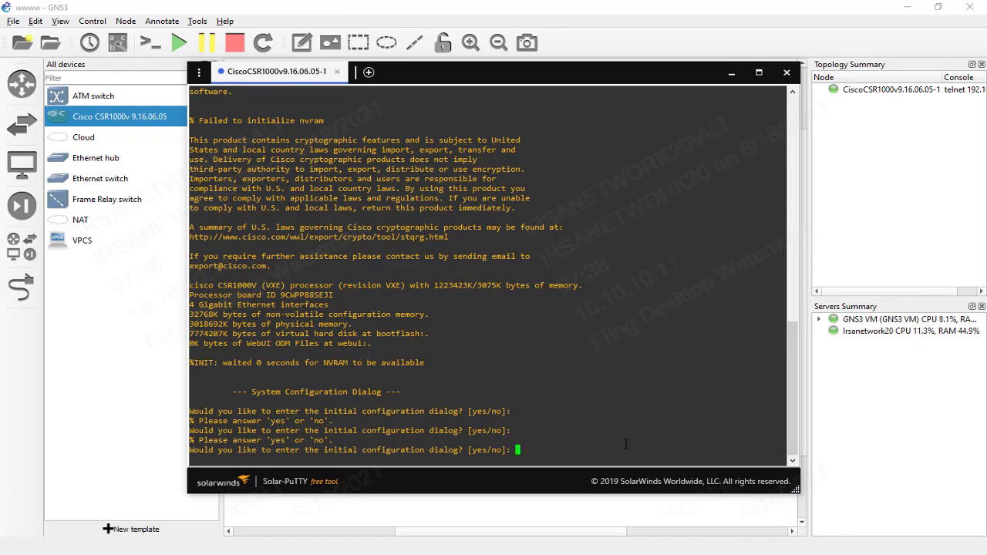
Skip initial setup, terminate autoinstall with 'yes', run ena and conf t, then close the console
key("Return")
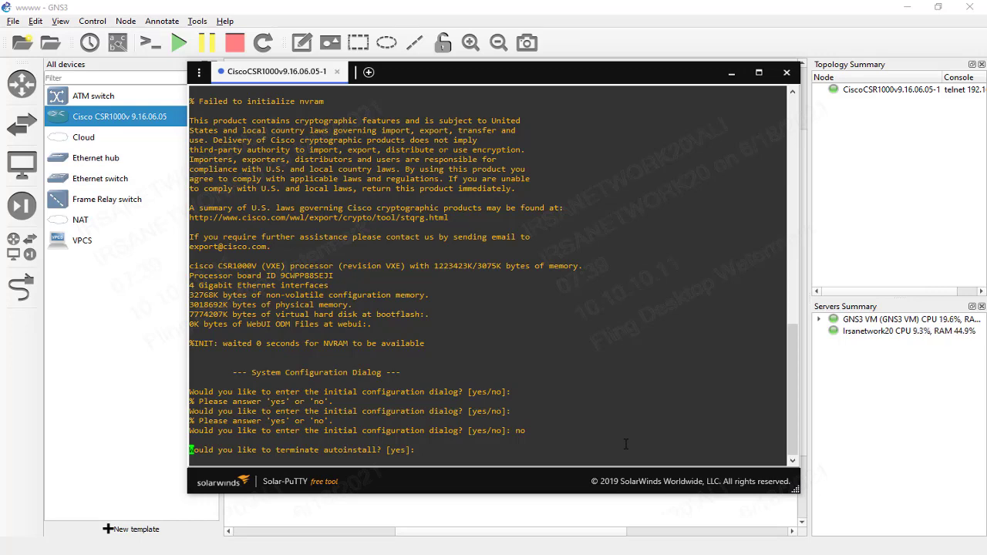
type("yes")
key("Return")
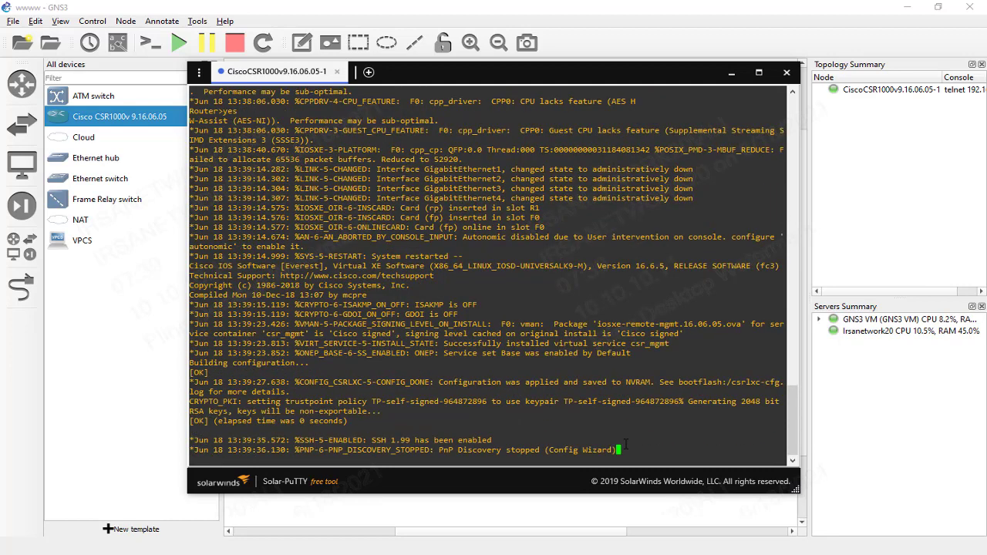
key("Return")
key("Return")
key("Return")
key("Return")
key("Return")
key("Return")
key("Return")
key("Return")
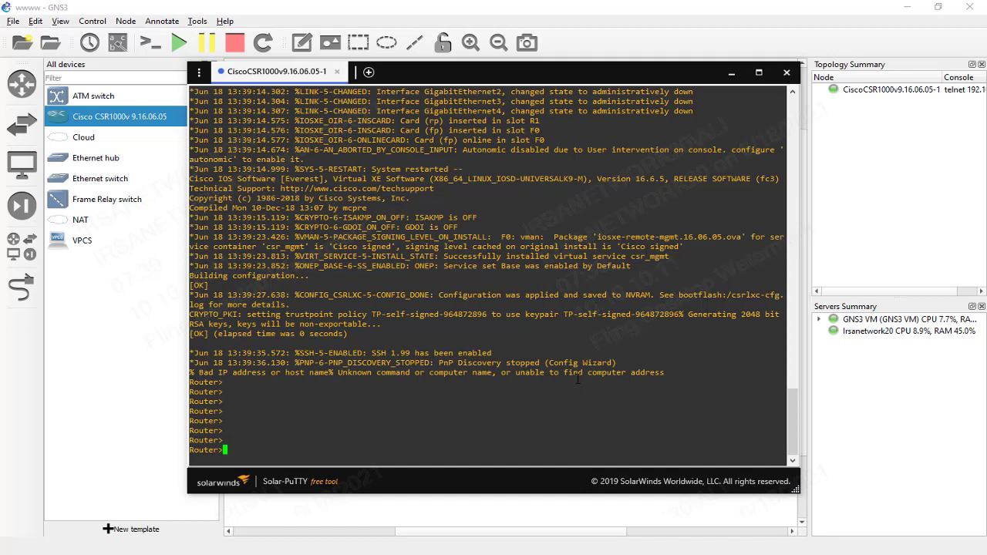
key("Return")
type("conf t")
key("Return")
key("Return")
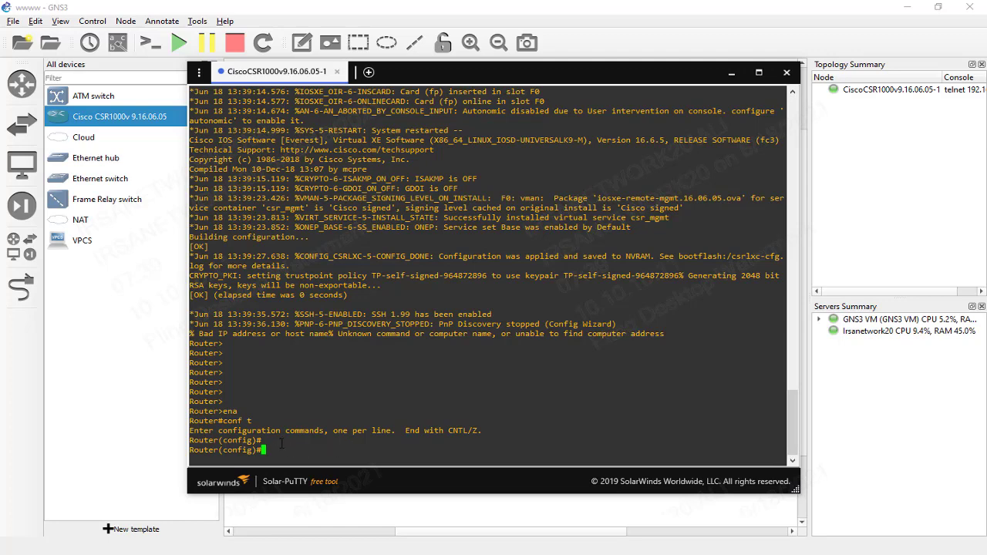
left_click(786, 71)
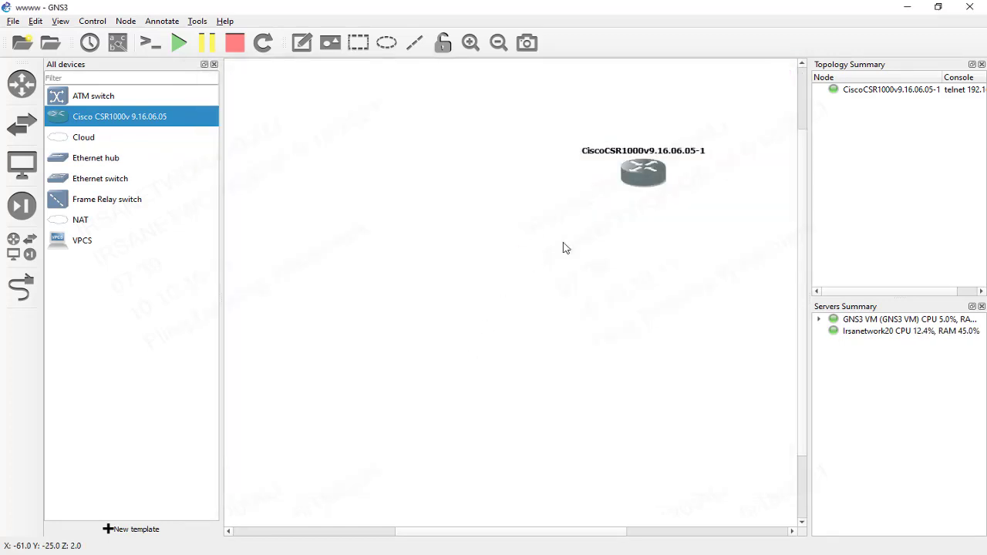
Stop the test router and delete it from the topology
right_click(653, 172)
left_click(684, 239)
right_click(647, 179)
left_click(686, 422)
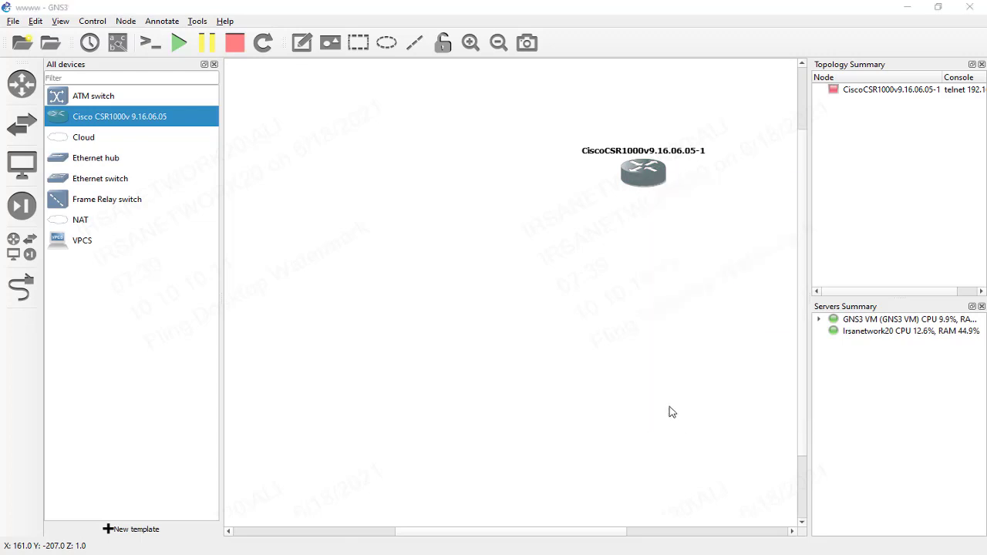
left_click(538, 298)
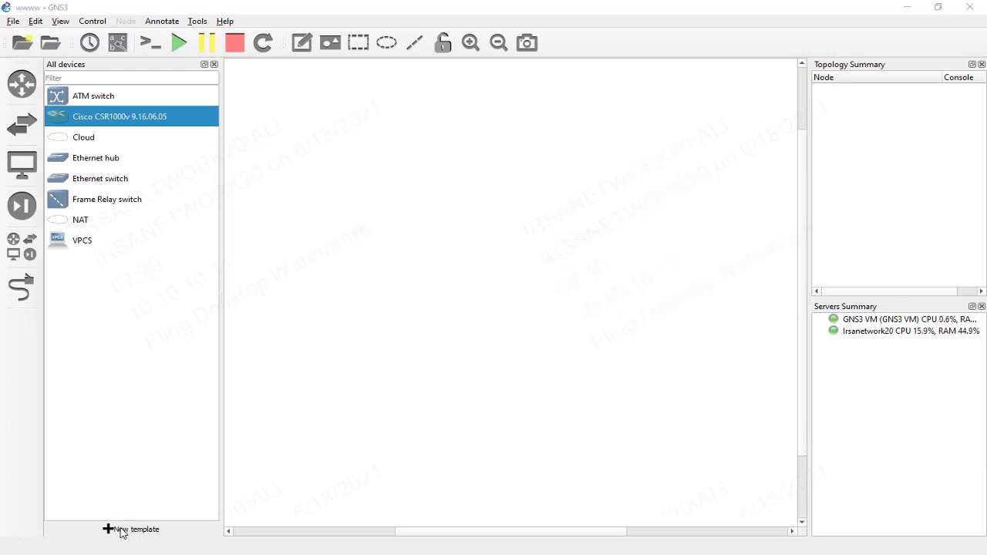
Start a new template from the server's appliances and select FortiGate using the filter 'for'
left_click(121, 530)
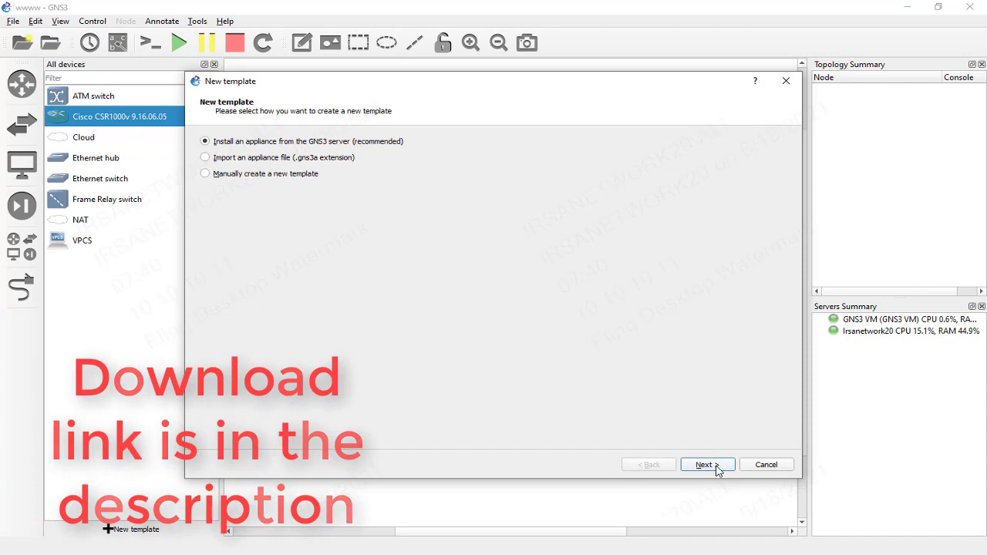
left_click(706, 465)
left_click(707, 465)
left_click(548, 298)
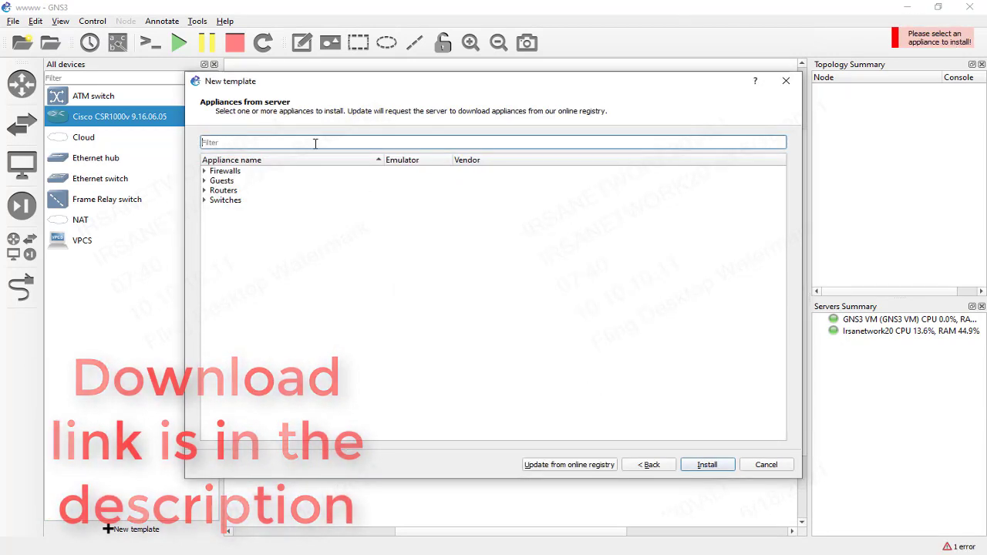
type("fire")
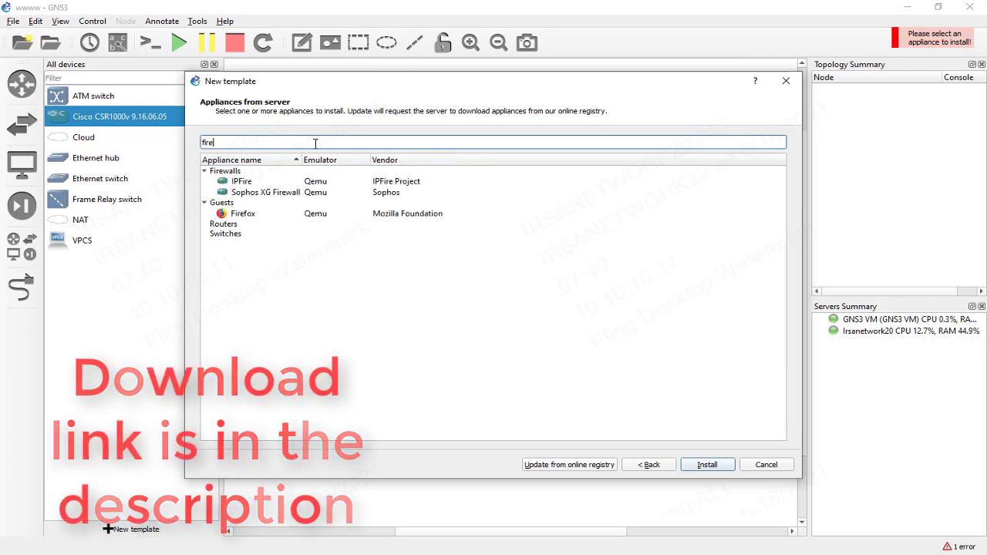
key("BackSpace")
key("BackSpace")
key("BackSpace")
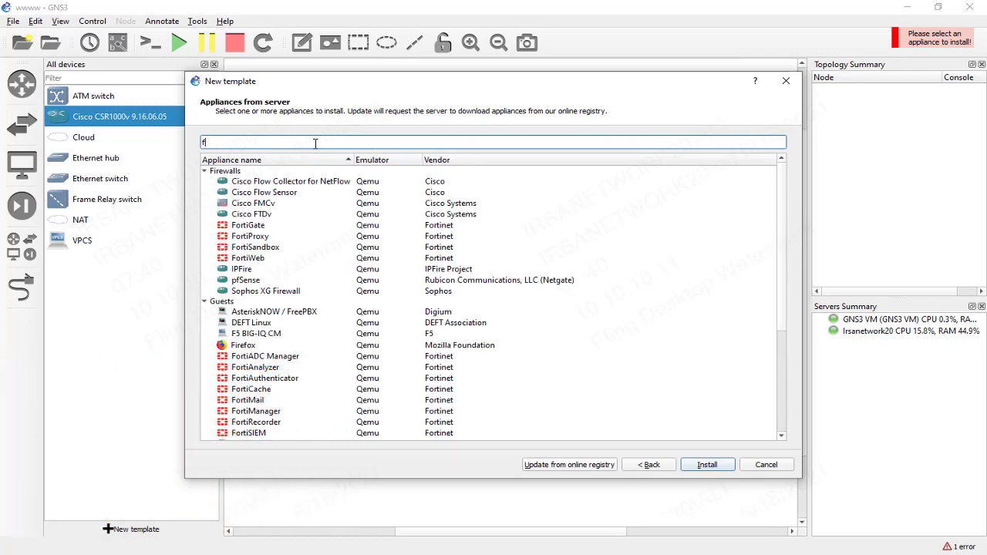
key("BackSpace")
type("for")
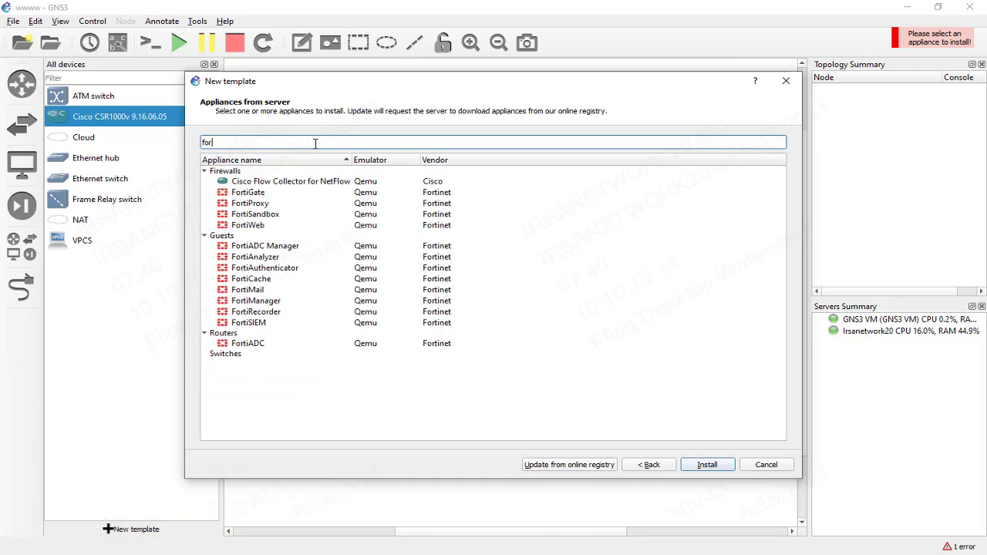
left_click(262, 194)
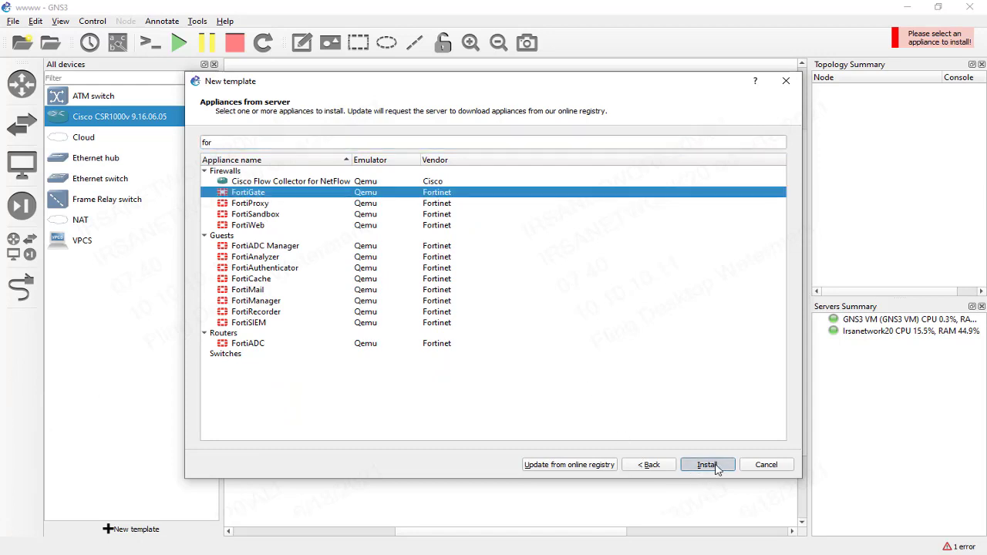
Begin installing FortiGate, accepting the server type and the default Qemu binary
left_click(710, 467)
left_click(700, 465)
left_click(705, 466)
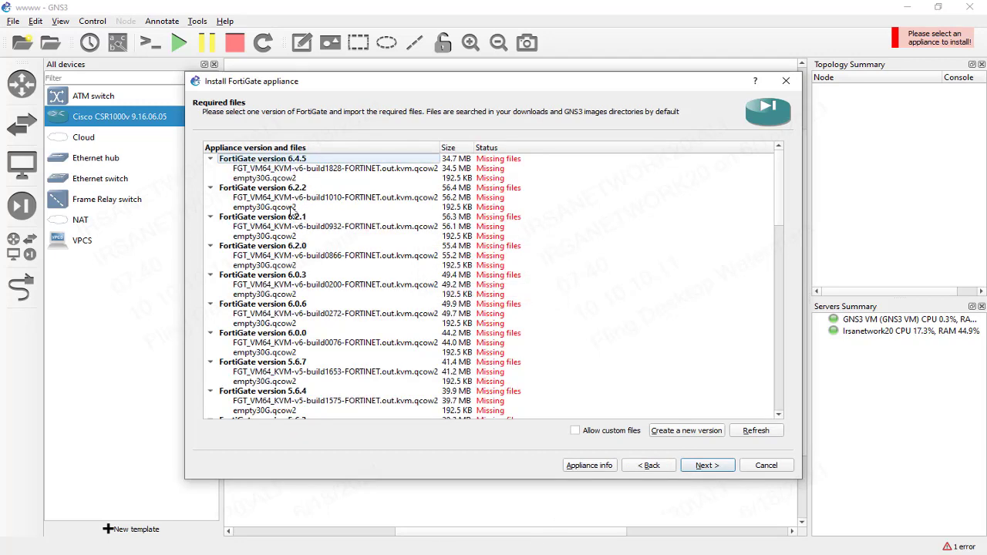
Create a new FortiGate version from 6.4.5 with an edited name, then copy its disk image filename
left_click(307, 160)
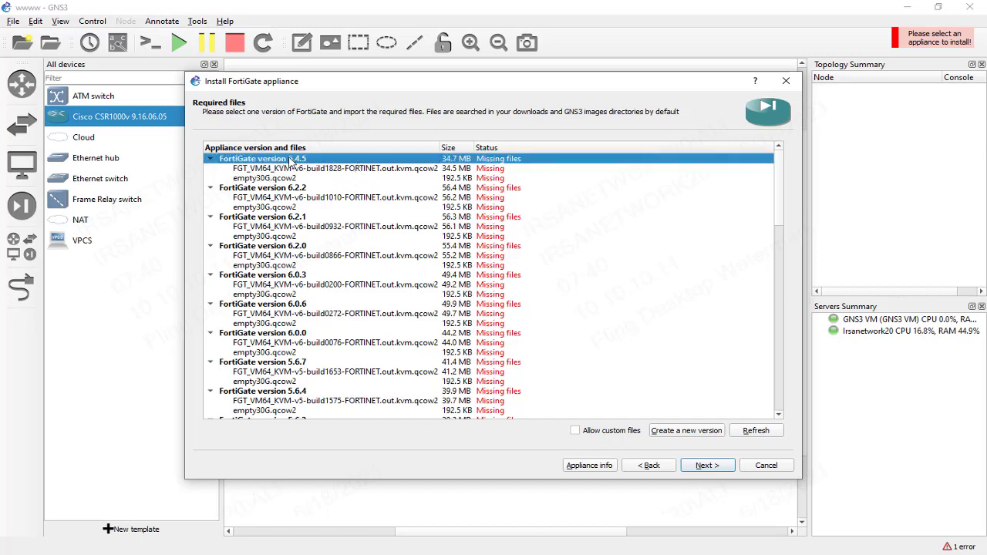
left_click(709, 432)
left_click(417, 295)
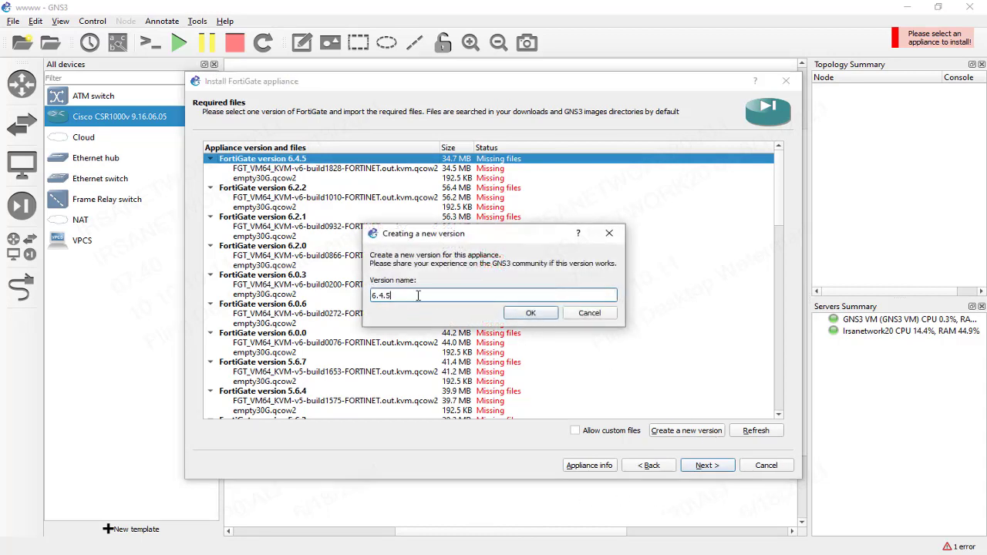
type("4")
left_click(544, 316)
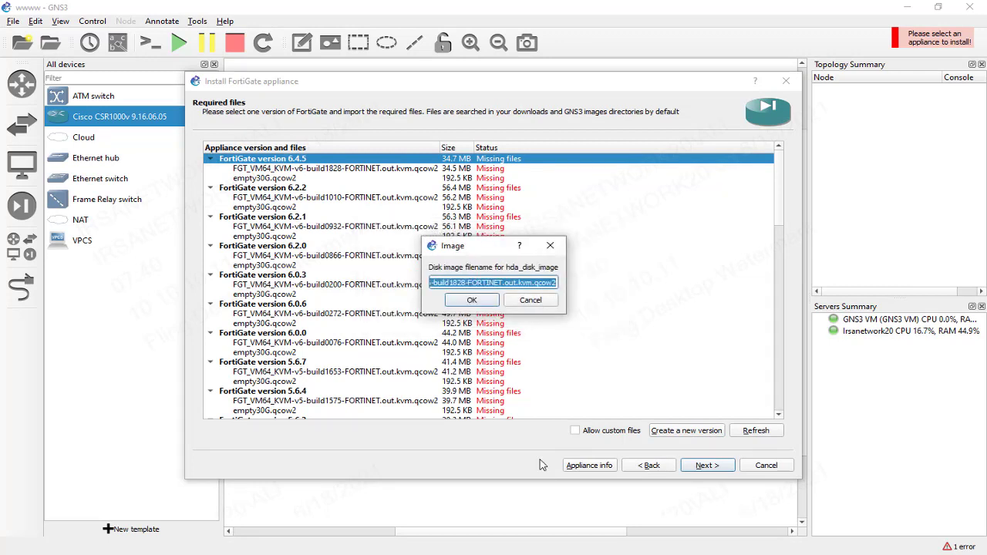
right_click(495, 283)
left_click(540, 338)
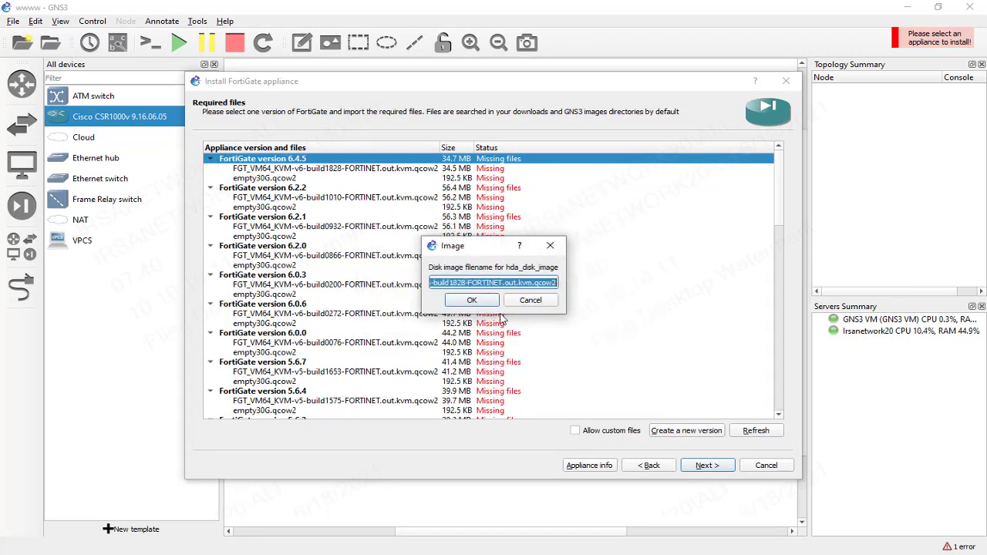
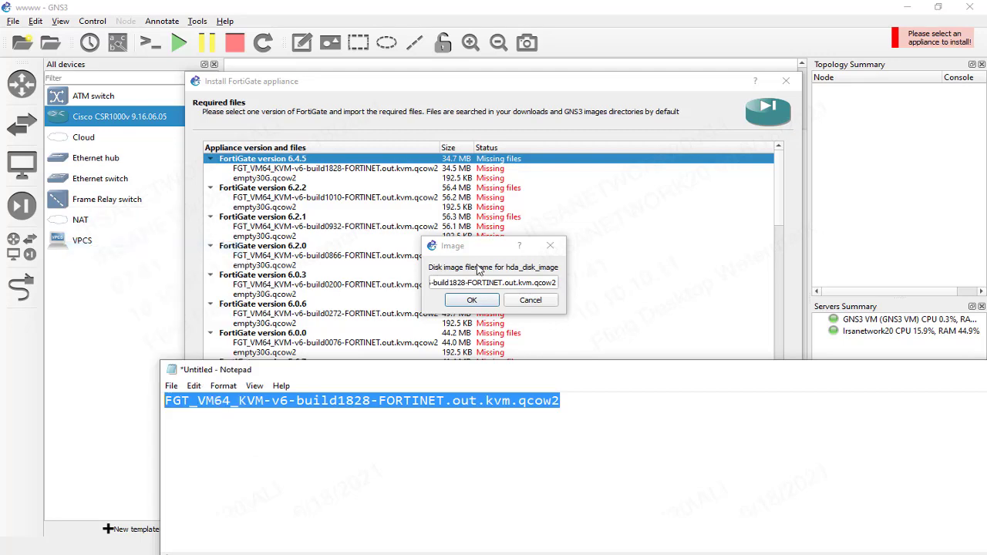
In fortigate > fortinet-firewall6.4.4, rename virtioa.qcow2 to FGT_VM64_KVM-v6-build1828-FORTINET.out.kvm.qcow2
key("alt+Tab")
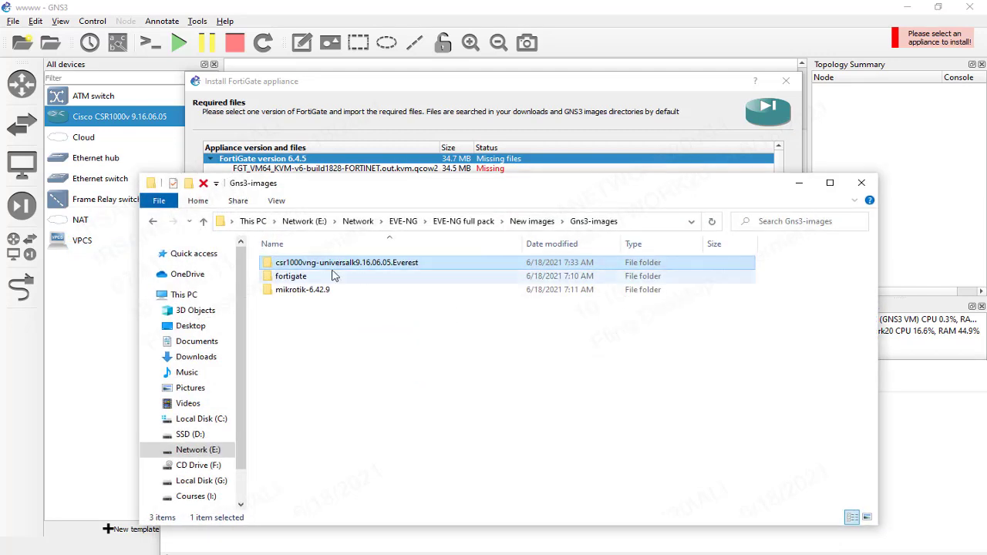
double_click(291, 276)
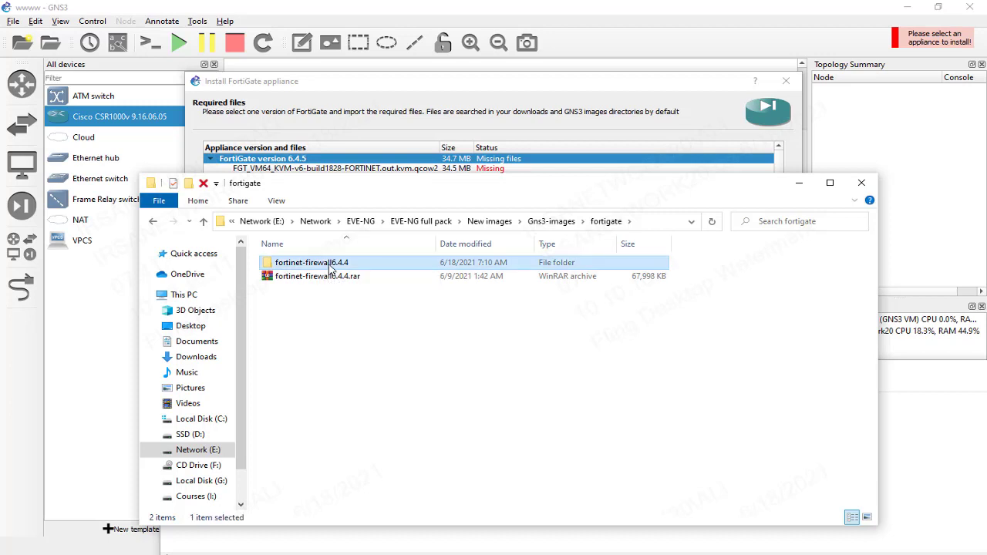
double_click(318, 263)
right_click(304, 263)
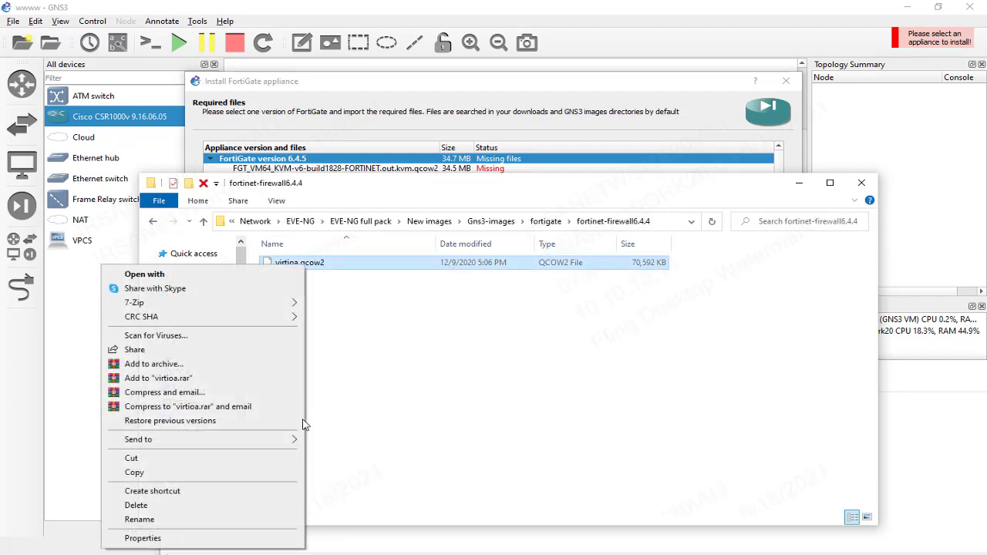
left_click(172, 519)
type("FGT_VM64_KVM-v6-build1828-FORTINET.out.kvm")
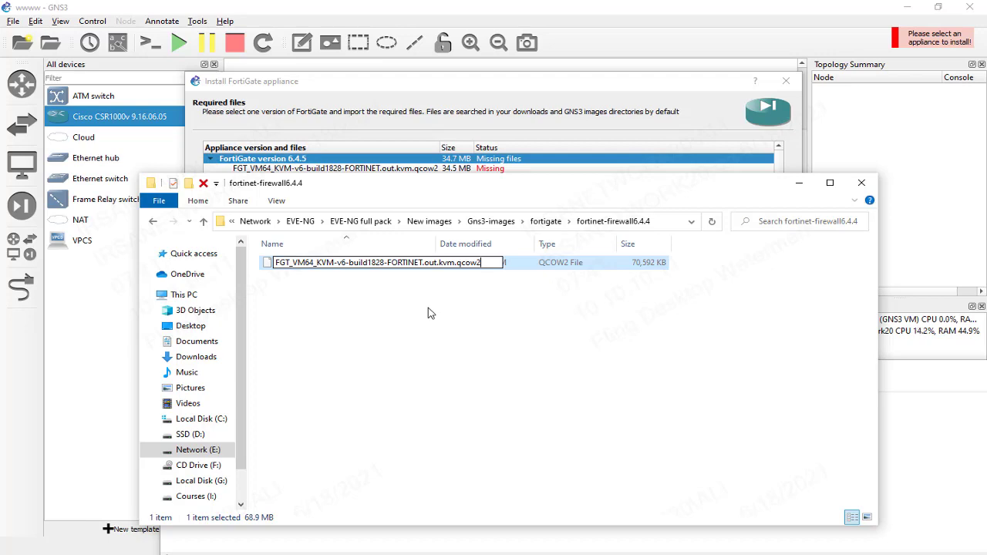
left_click(430, 313)
left_click(799, 183)
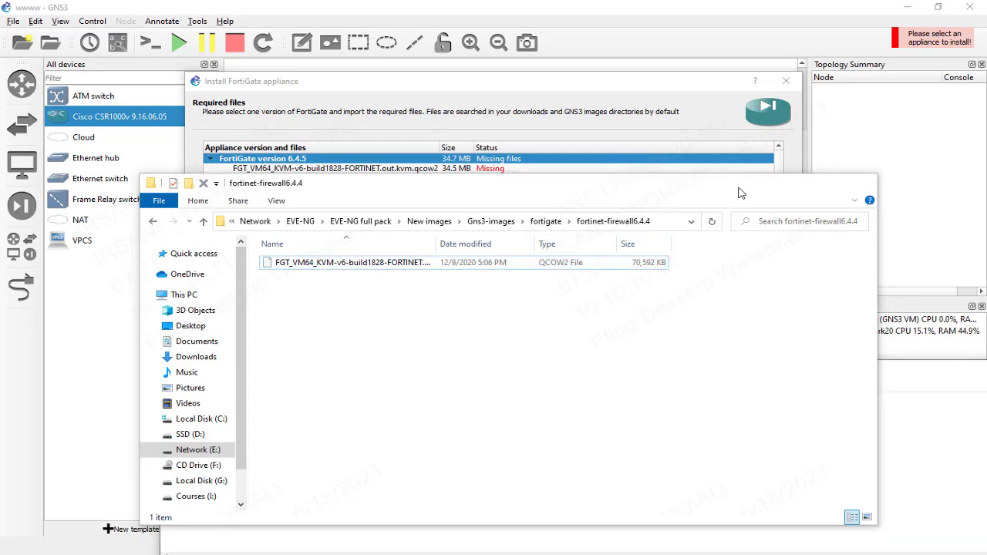
Accept the FGT build1828 hda image and empty30G.qcow2 hdb image, then select both under FortiGate 6.4.4
left_click(471, 301)
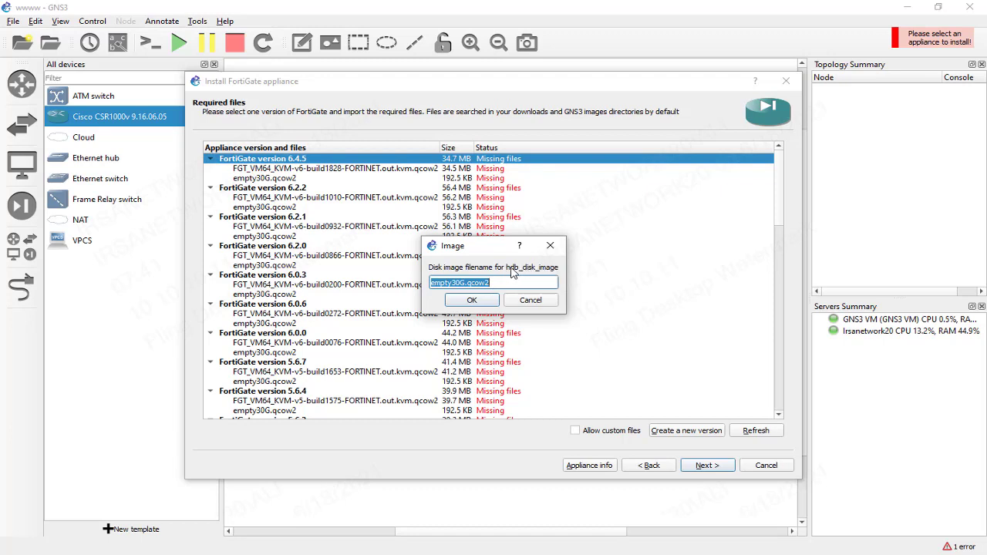
left_click(493, 302)
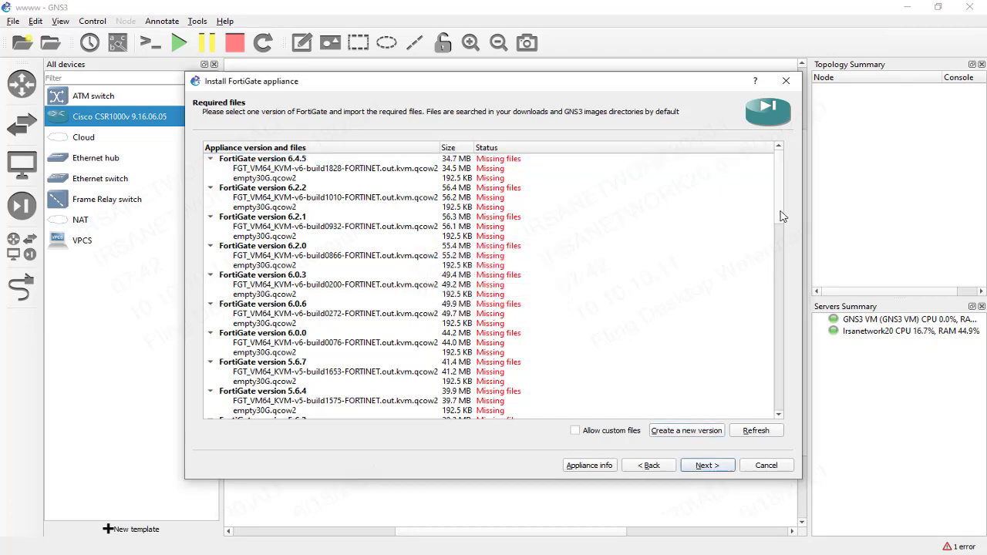
left_click_drag(780, 216, 753, 411)
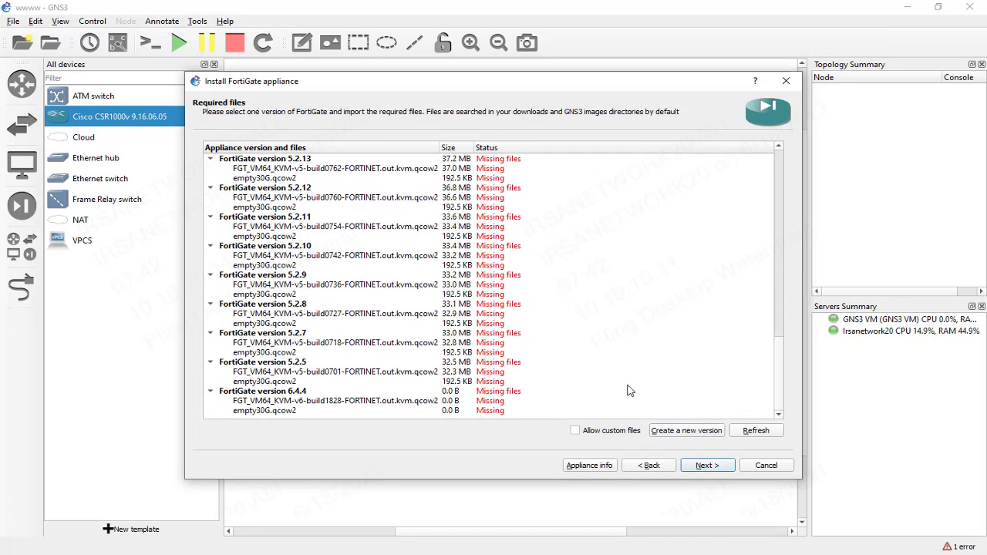
left_click(290, 405)
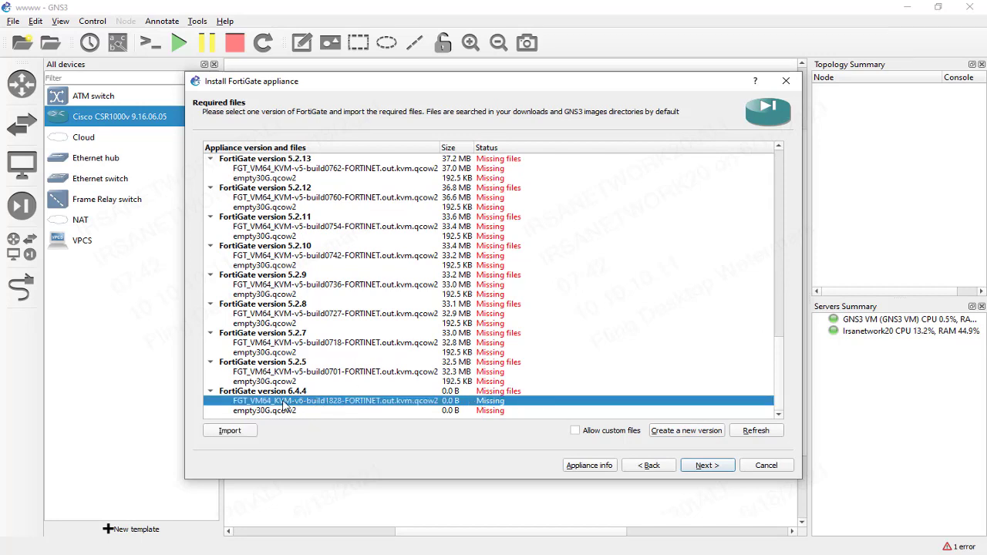
left_click(256, 412)
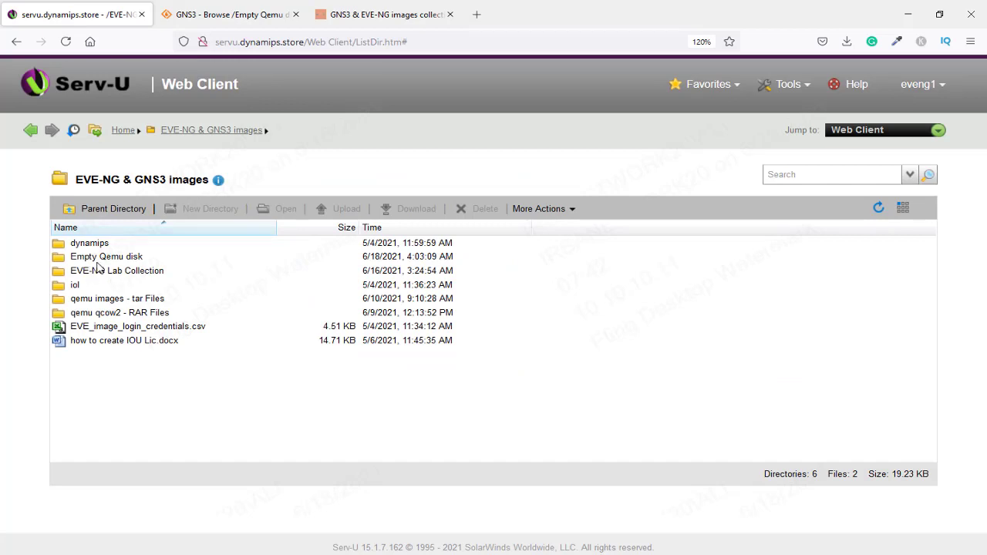
Download empty30G.qcow2 from the Empty Qemu disk folder and check it in Downloads
double_click(134, 259)
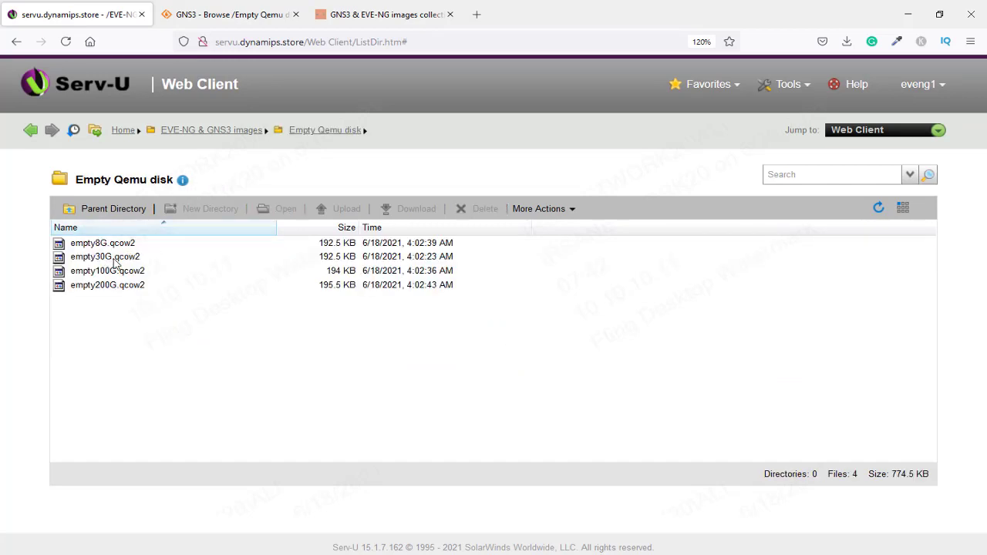
right_click(114, 259)
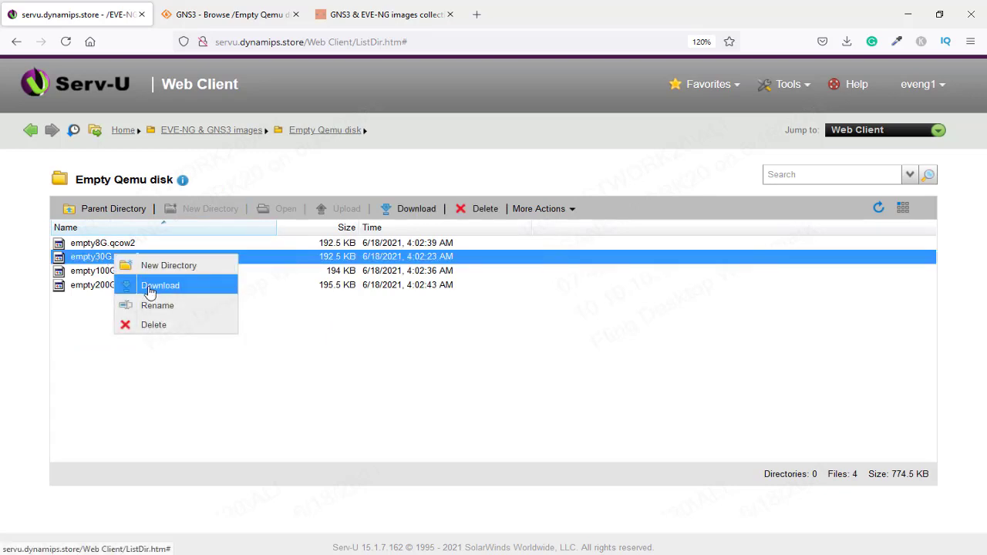
left_click(150, 291)
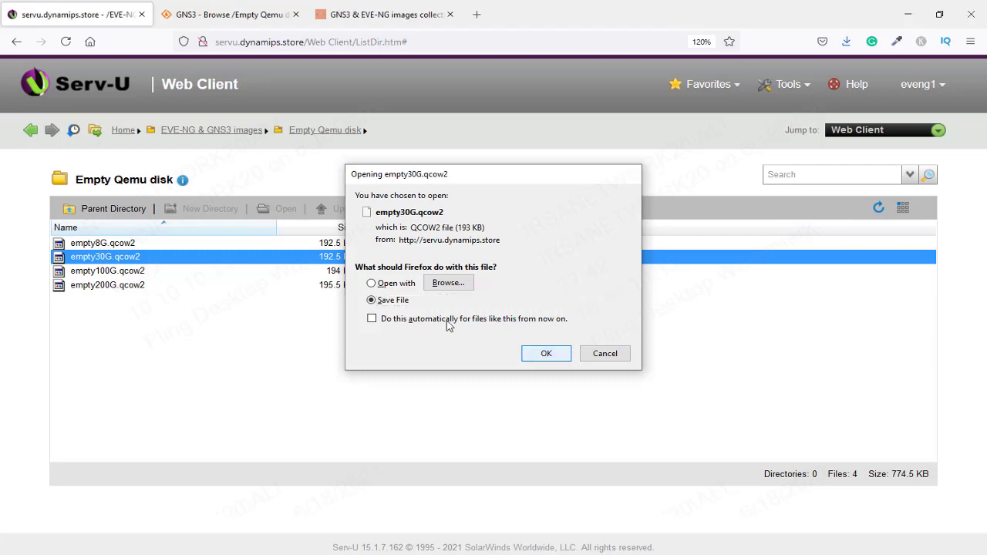
key("Return")
left_click(847, 42)
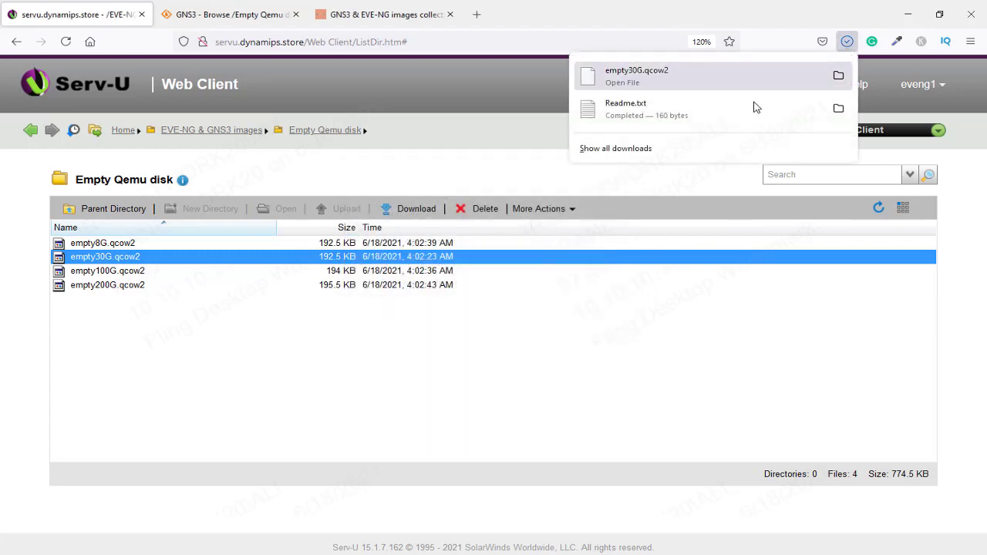
left_click(838, 75)
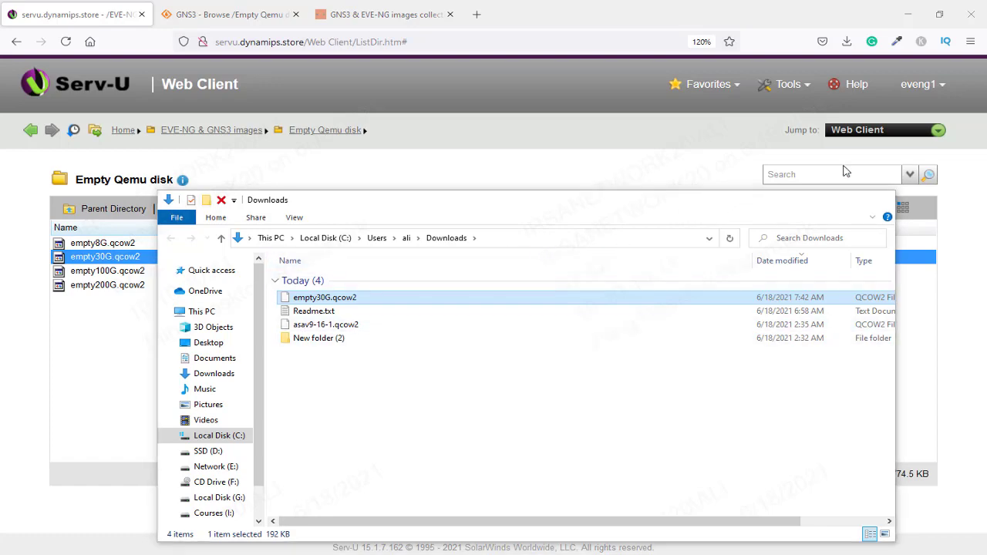
left_click(817, 200)
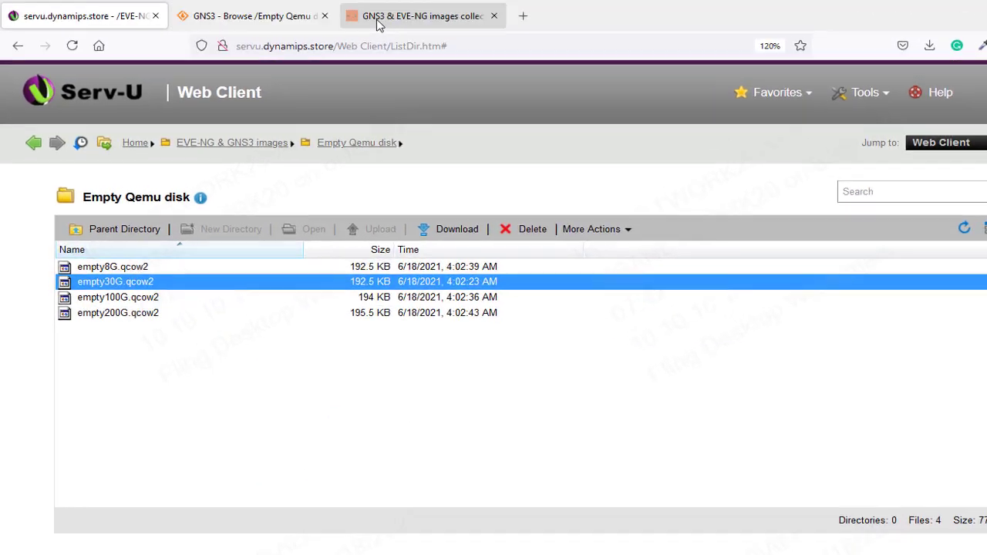
Browse SourceForge's GNS3 Empty Qemu disk files page
left_click(250, 9)
scroll(160, 347, "down", 3)
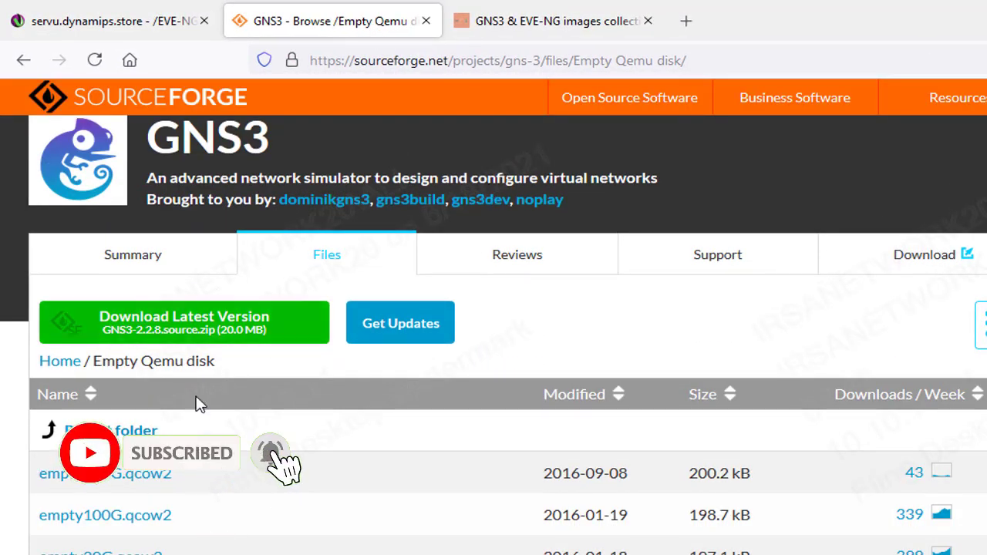
left_click(89, 531)
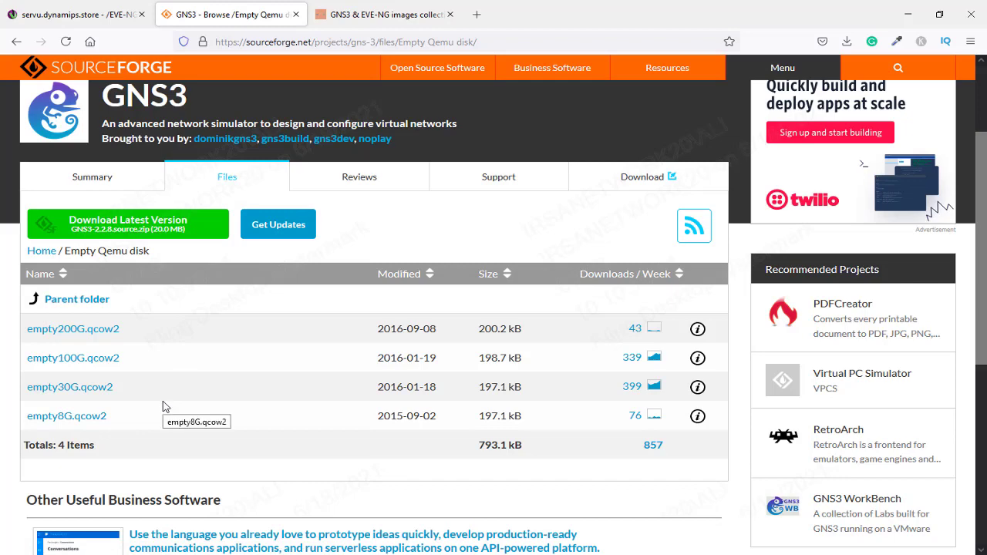
Rescan for FortiGate 6.4.4 files and select its empty30G.qcow2 and FGT build1828 entries
left_click(909, 18)
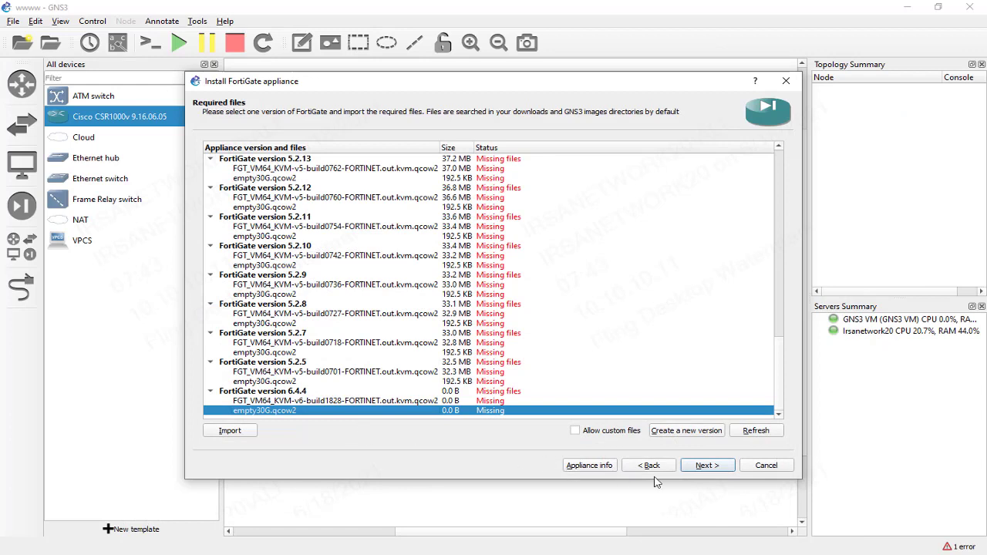
left_click(756, 432)
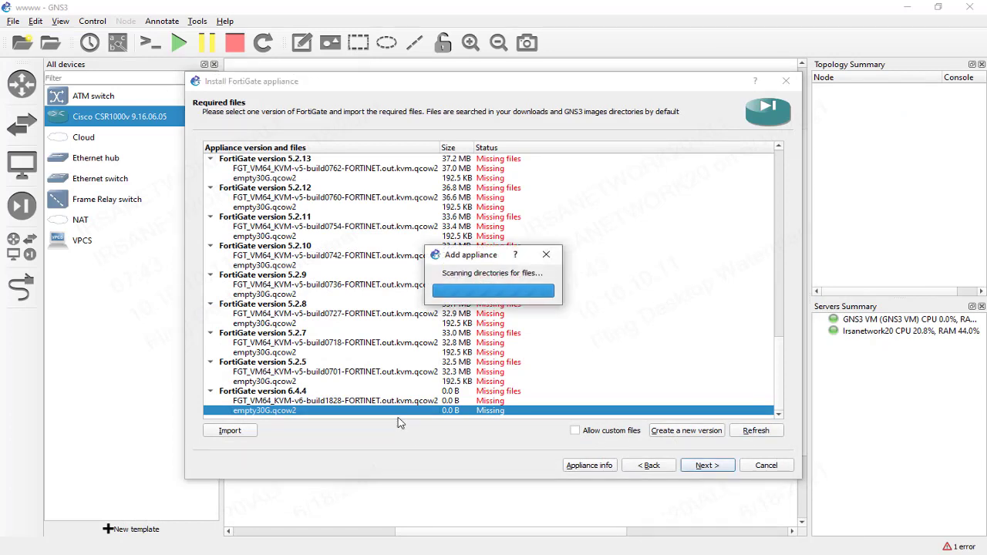
left_click(282, 410)
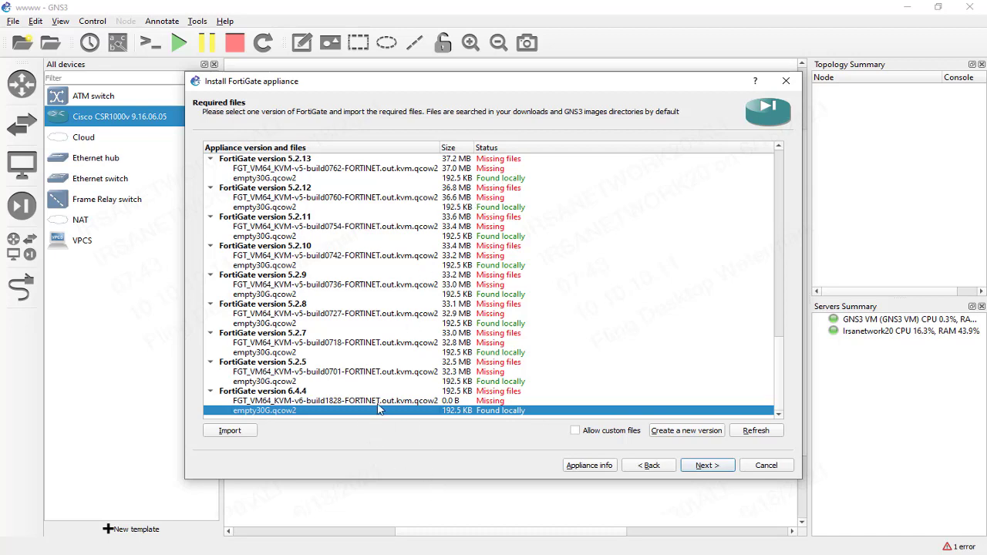
left_click(390, 400)
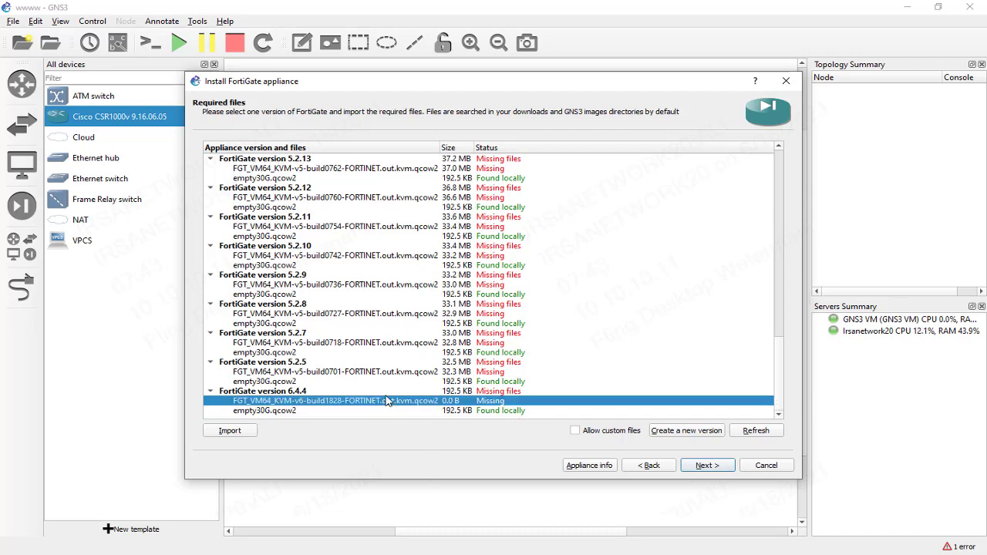
Import the renamed FGT build1828 qcow2 from fortinet-firewall6.4.4 as the FortiGate 6.4.4 image
left_click(247, 434)
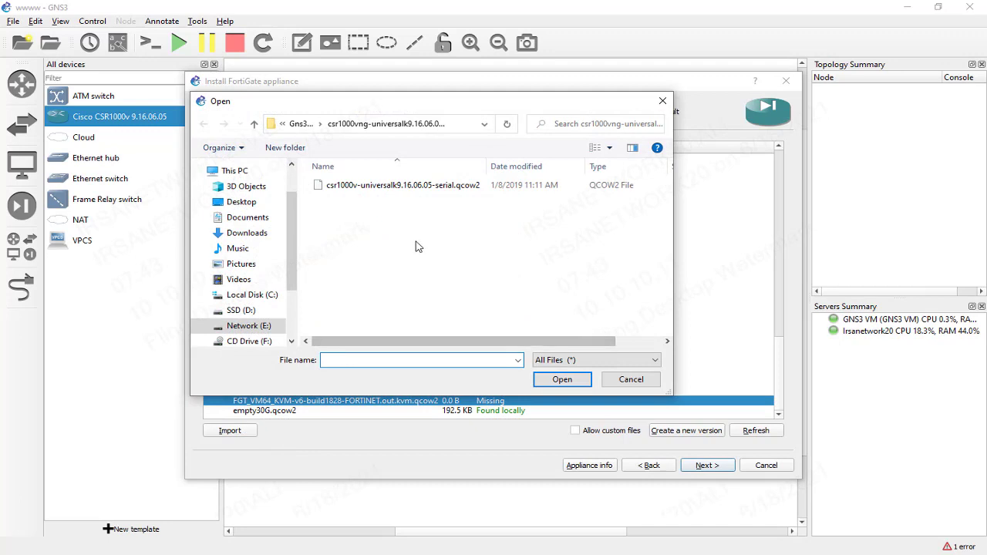
key("alt+Up")
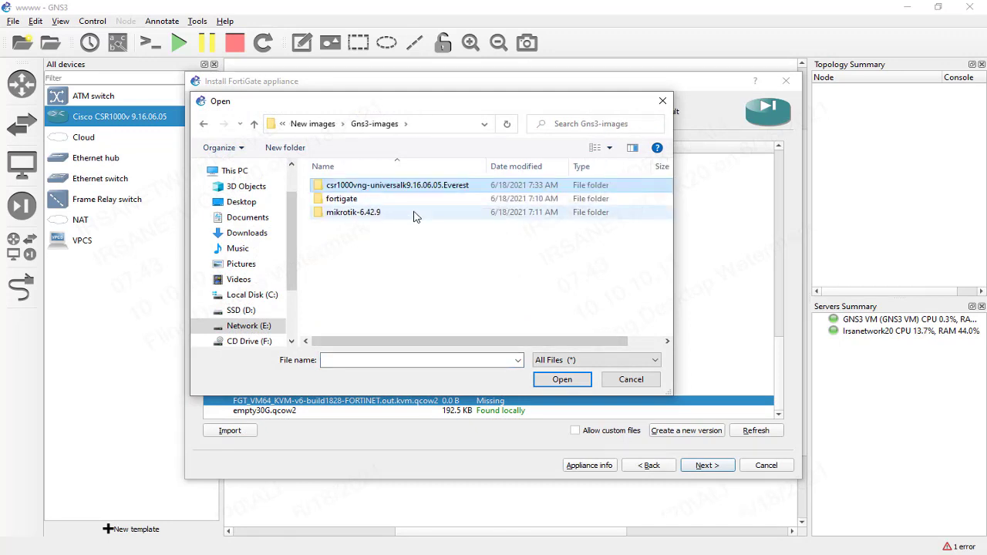
left_click(353, 201)
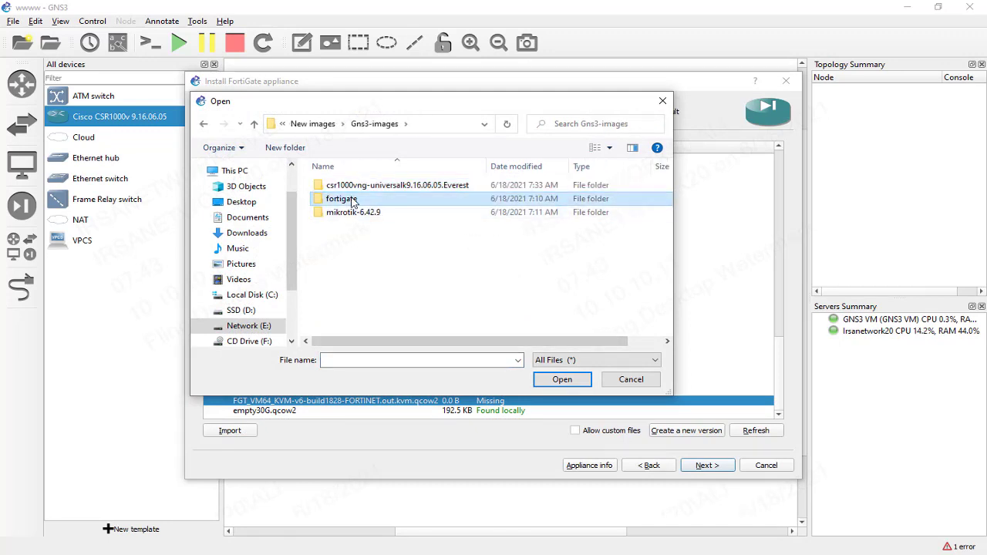
double_click(353, 200)
double_click(391, 188)
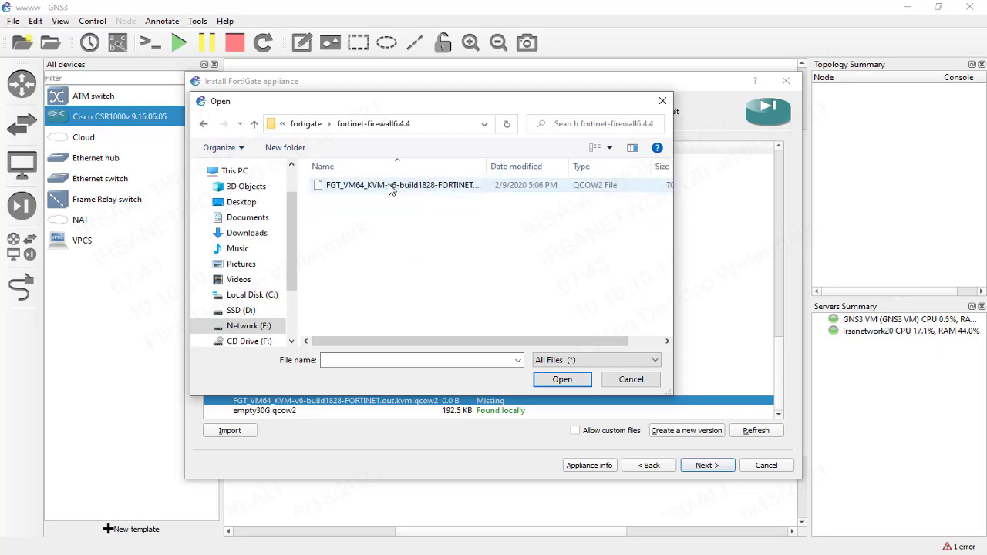
left_click(381, 189)
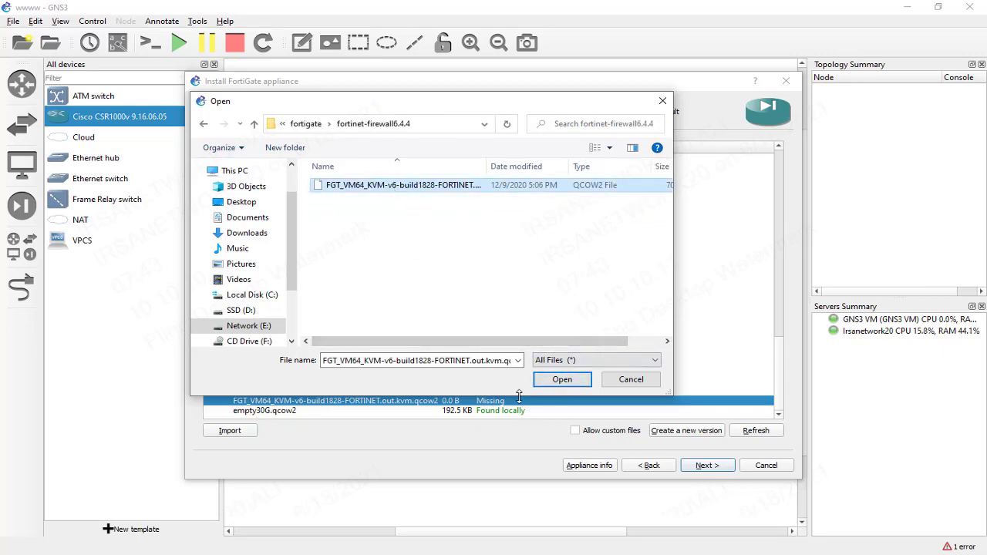
left_click(425, 516)
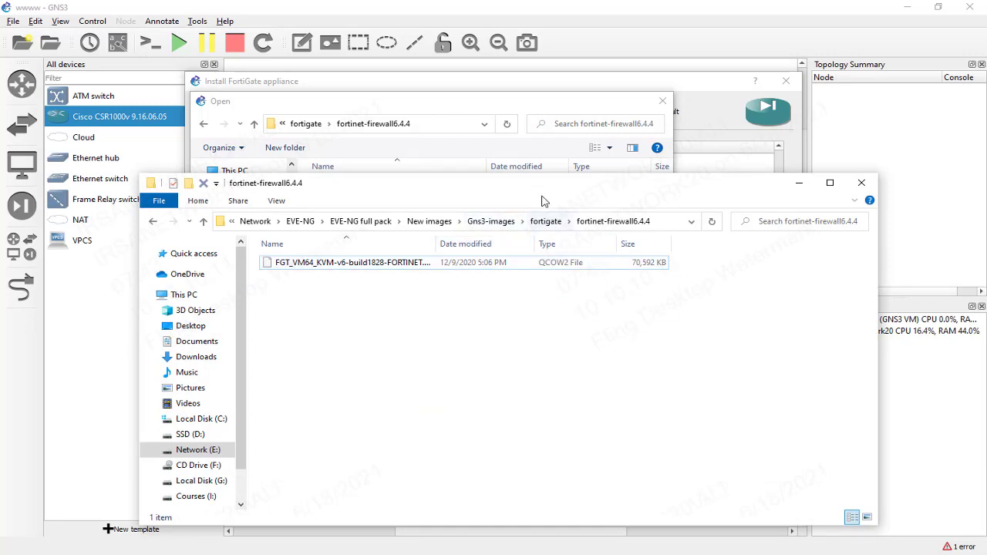
left_click_drag(542, 195, 769, 324)
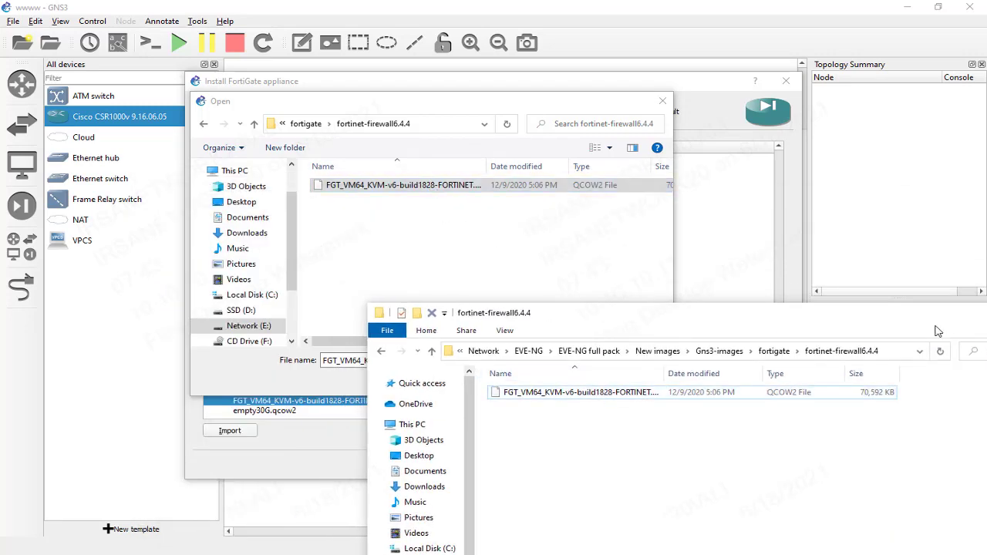
key("alt+Tab")
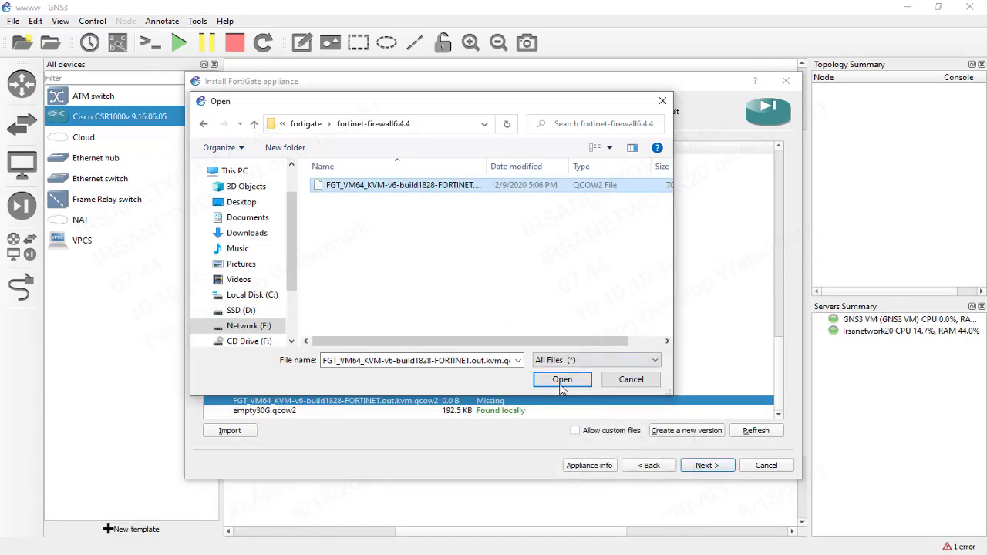
left_click(562, 379)
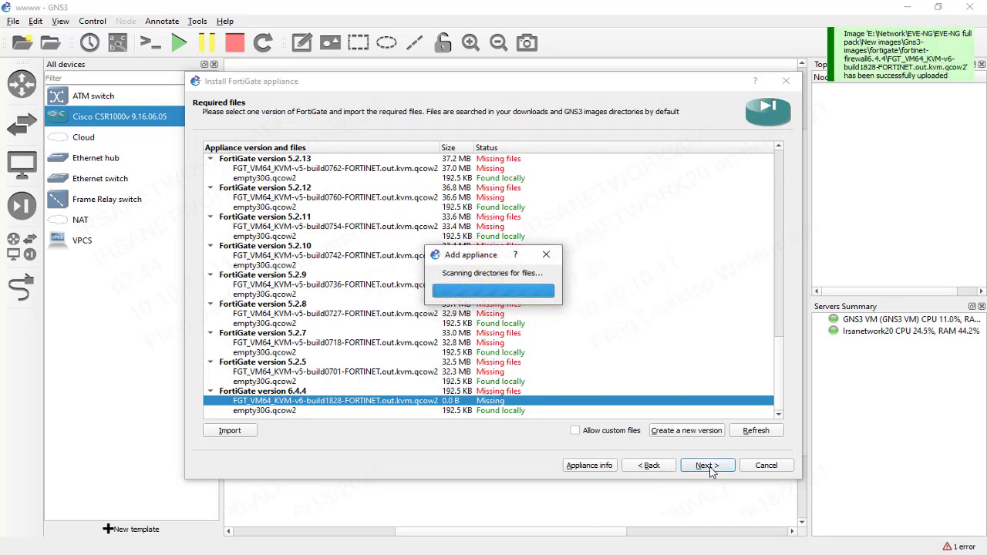
Install the FortiGate 6.4.4 template and place a FortiGate 6.4.4 node on the canvas
left_click(487, 391)
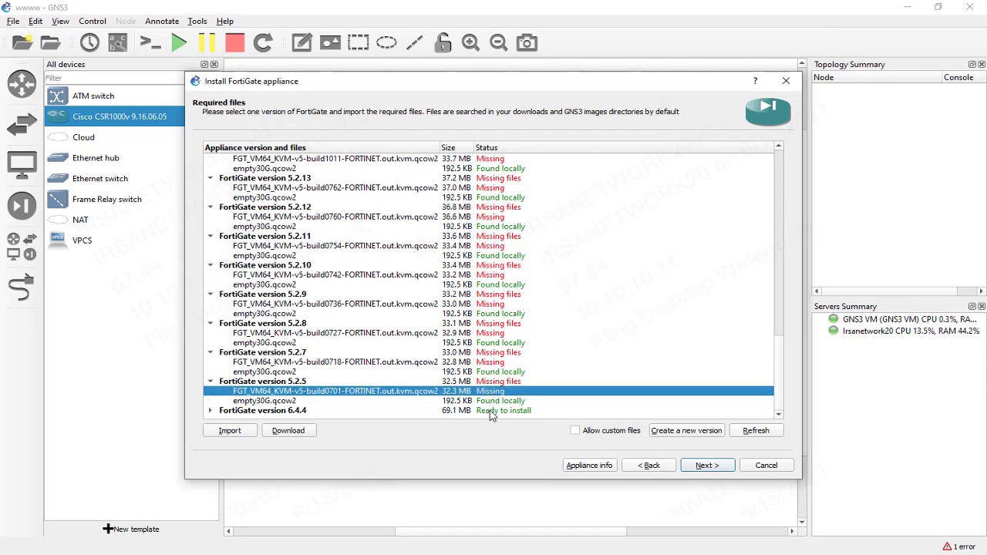
left_click(291, 411)
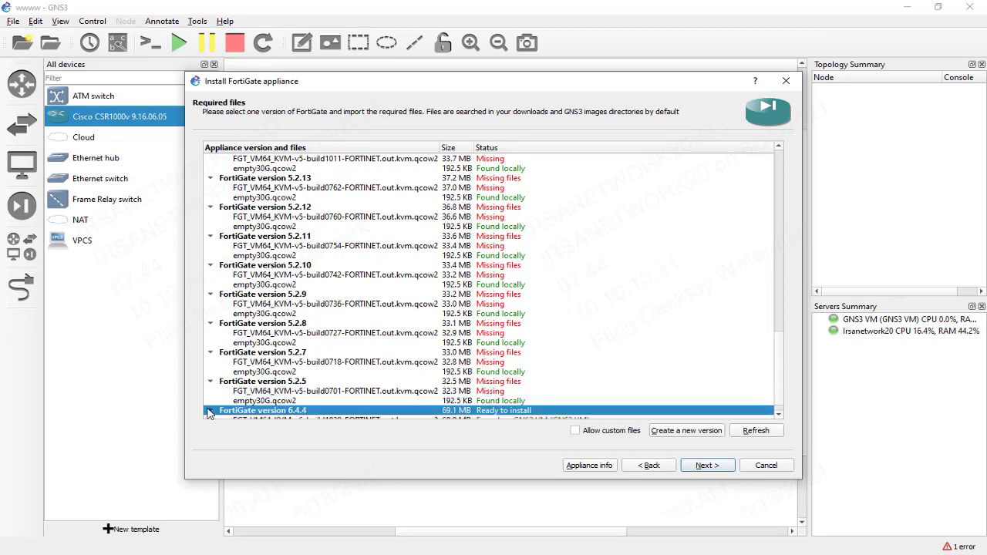
double_click(318, 411)
left_click(721, 466)
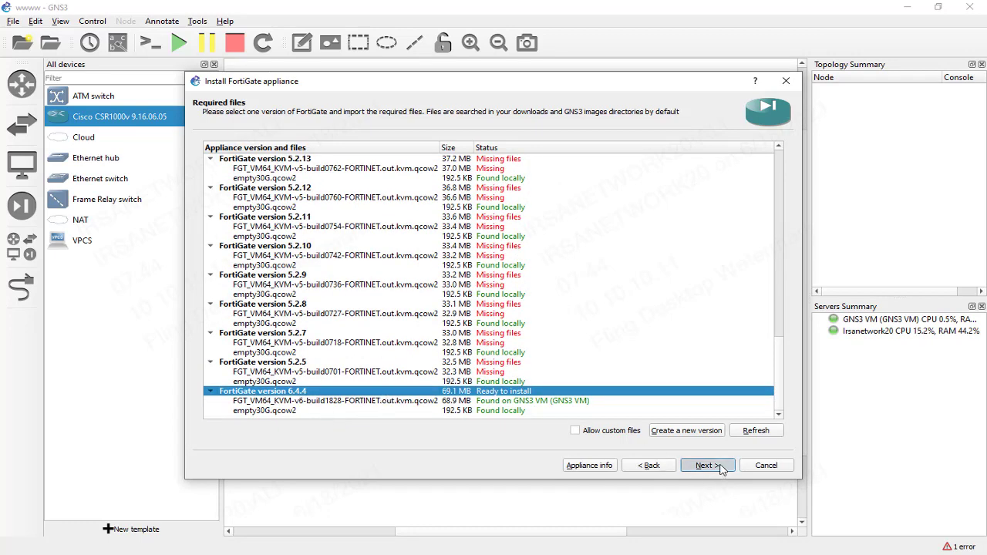
left_click(521, 299)
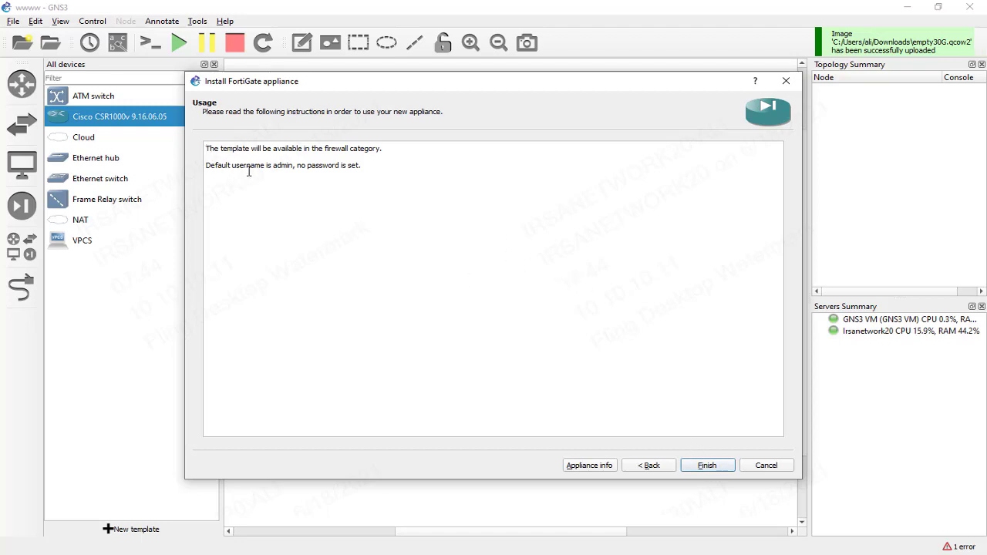
left_click(704, 463)
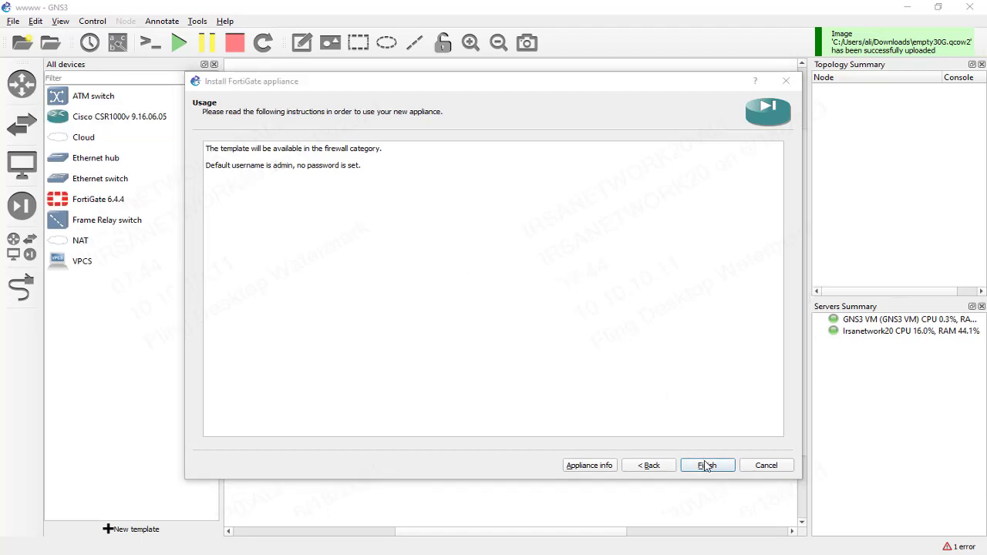
left_click(645, 298)
left_click_drag(114, 200, 582, 231)
right_click(599, 207)
Start the FortiGate node, log in as admin, set a new password, and enter config system interface
left_click(647, 243)
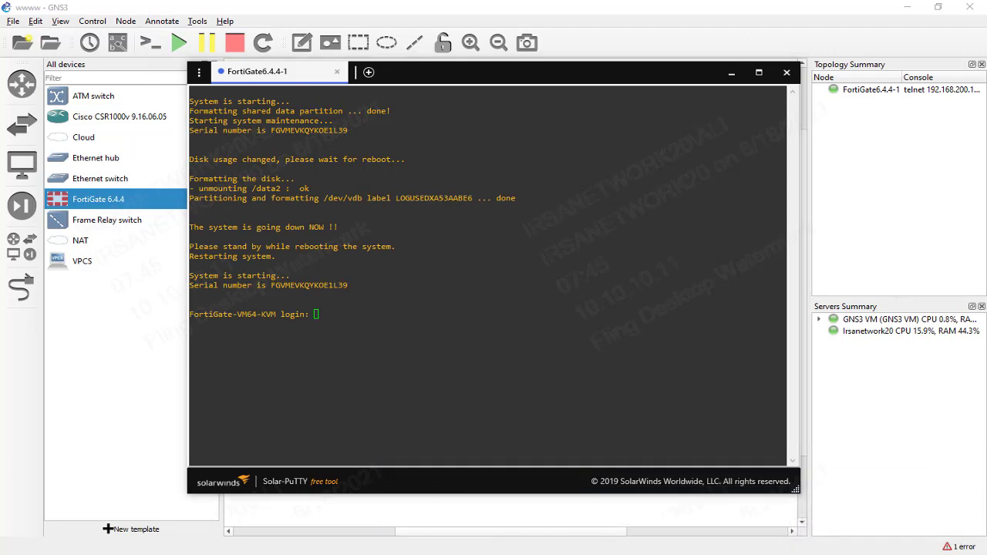
type("admin")
key("Return")
key("Return")
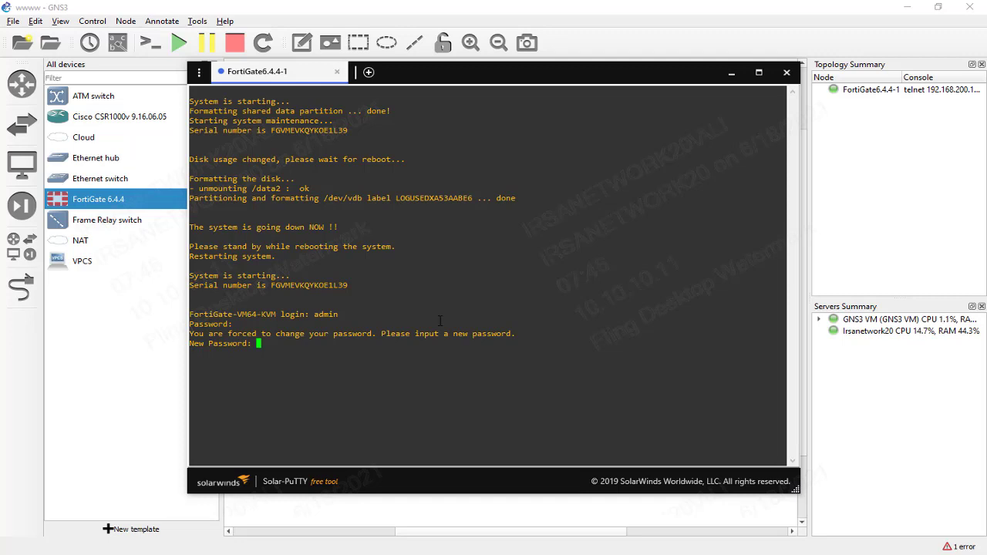
key("Return")
key("Return")
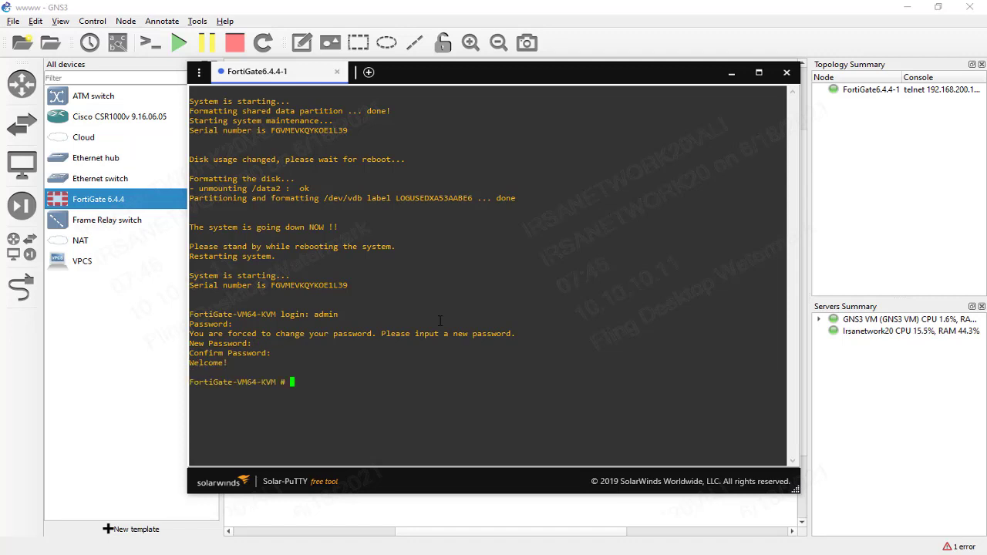
type("config system interface")
key("Return")
key("Return")
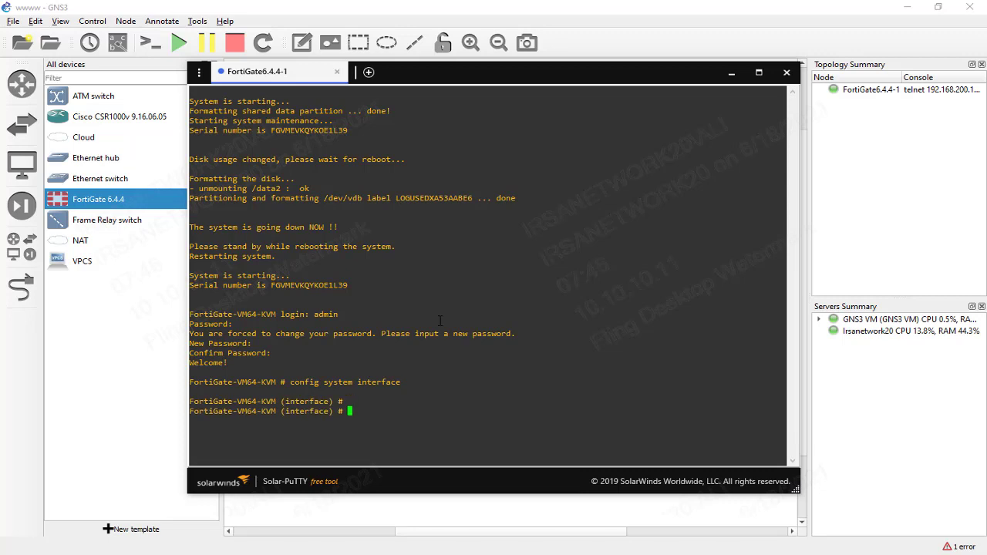
Close the FortiGate console and stop the FortiGate node
left_click(785, 73)
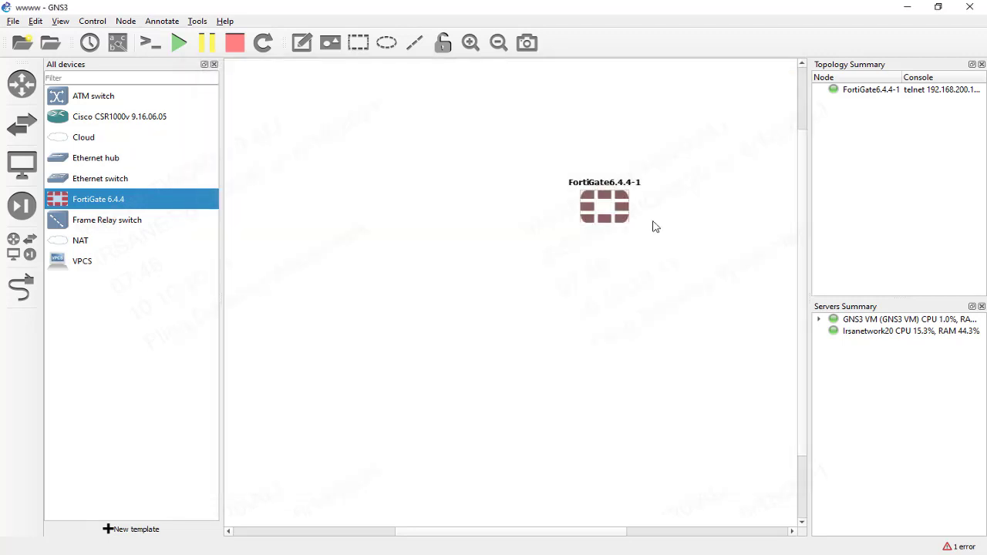
right_click(612, 202)
left_click(637, 268)
Begin installing the MikroTik CHR appliance from the server, filtering by 'mik', through to its version list
left_click(137, 529)
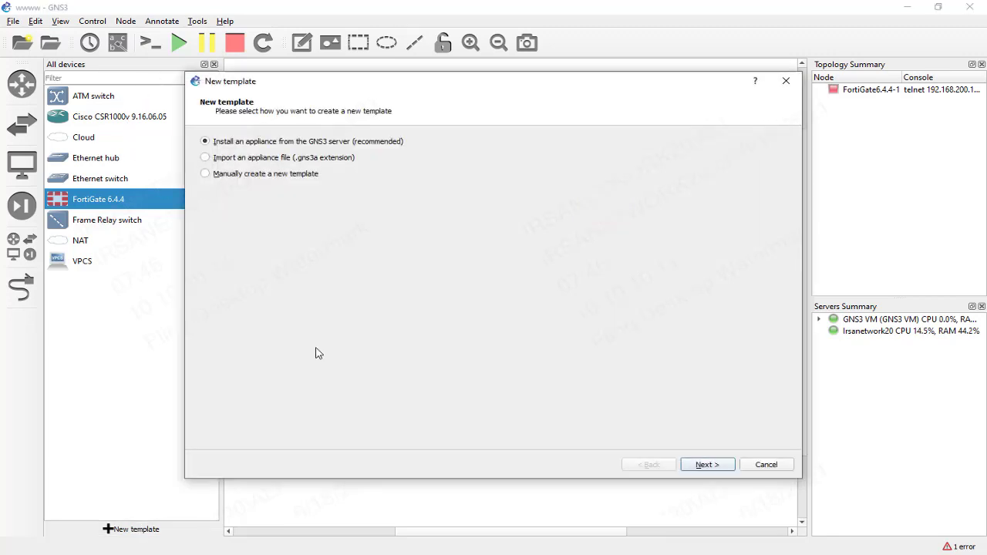
left_click(707, 465)
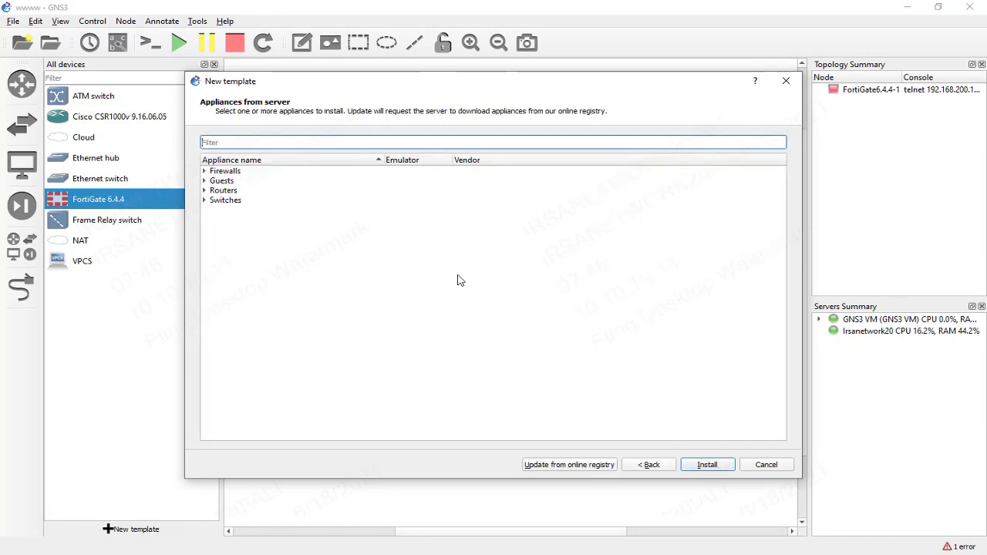
type("mik")
left_click(319, 203)
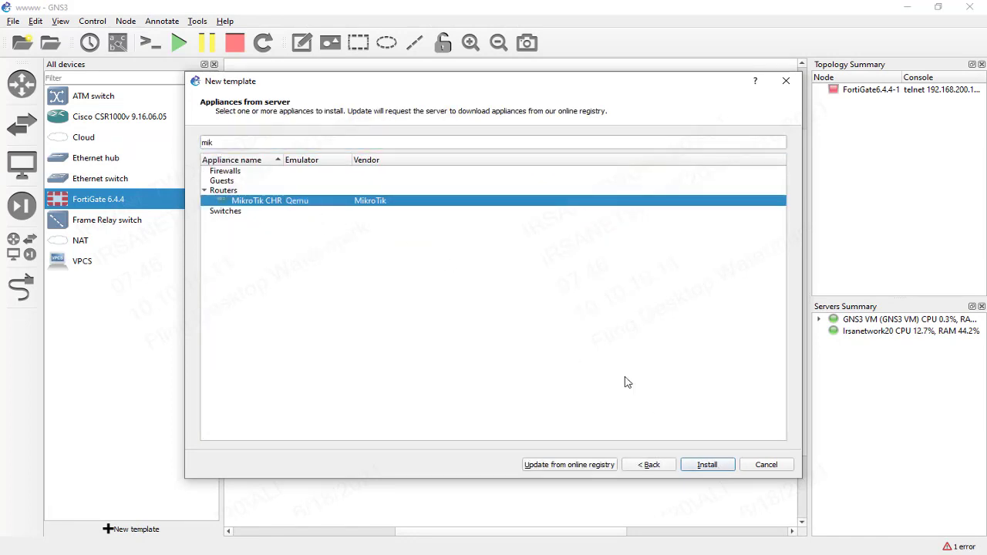
left_click(707, 464)
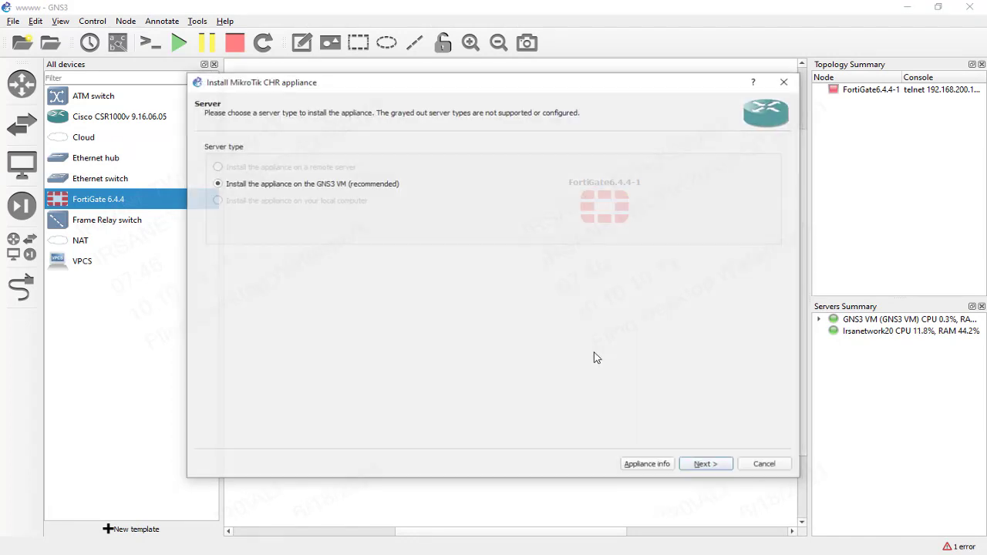
left_click(706, 465)
left_click(720, 468)
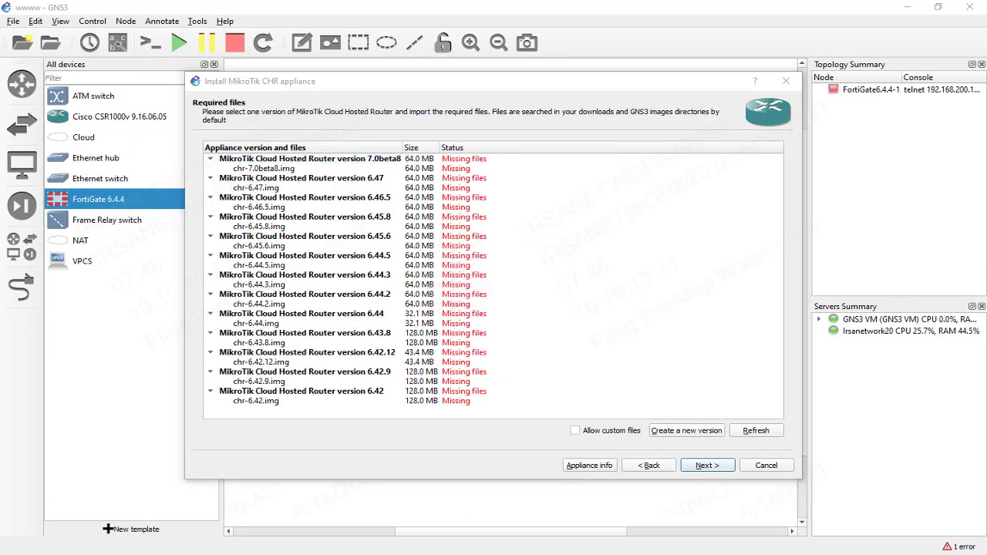
Open the mikrotik-6.42.9 folder in New images to find its hda.qcow2 image
mouse_move(441, 550)
left_click(589, 474)
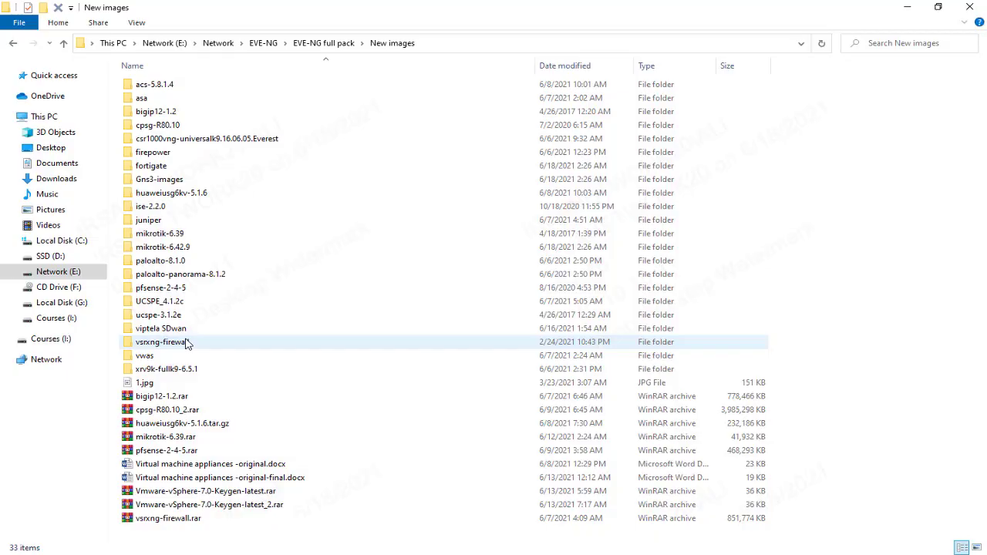
left_click(186, 251)
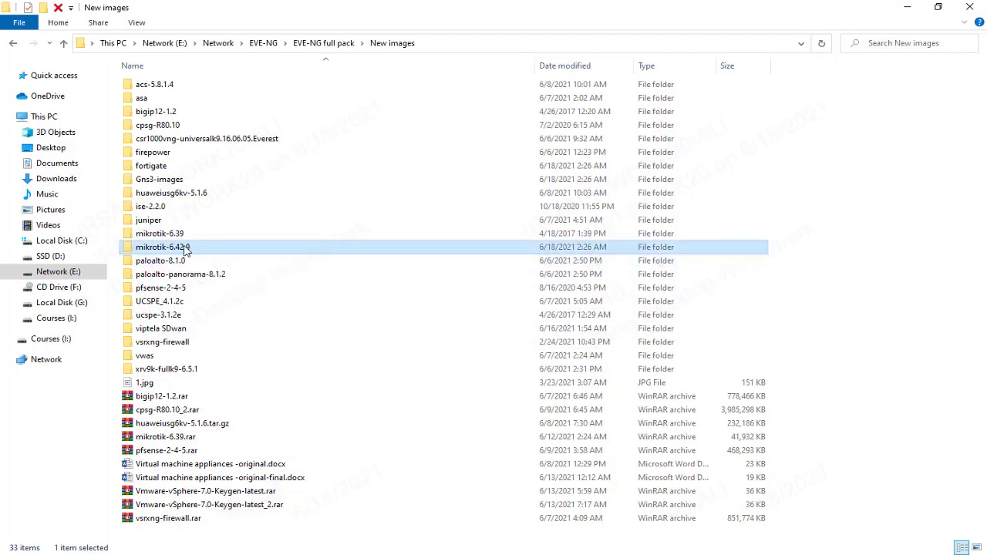
double_click(188, 252)
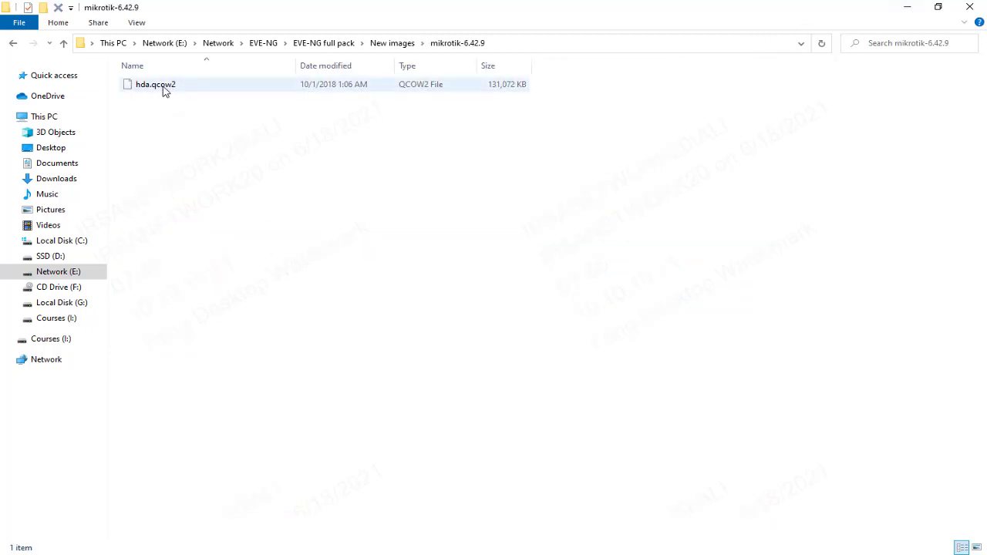
right_click(193, 87)
left_click(597, 258)
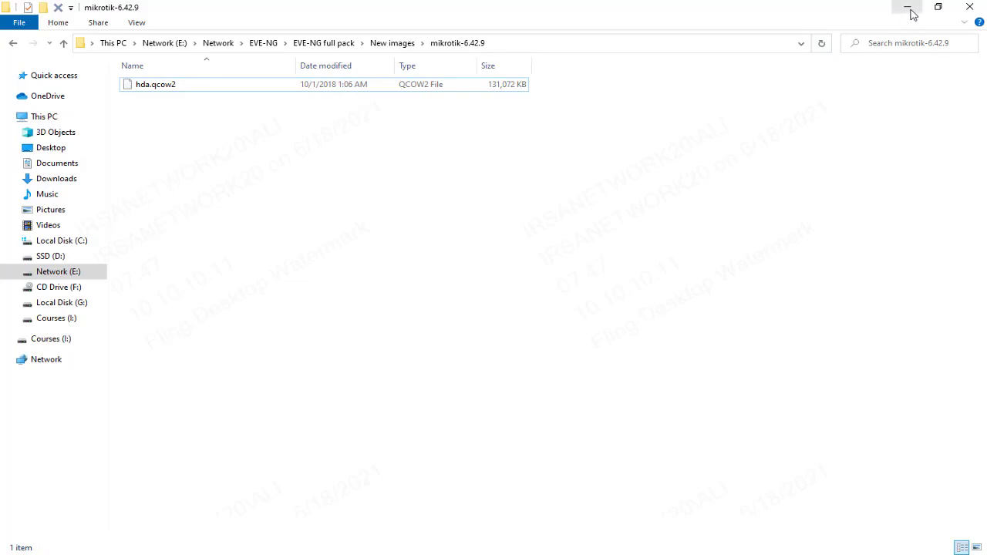
left_click(911, 11)
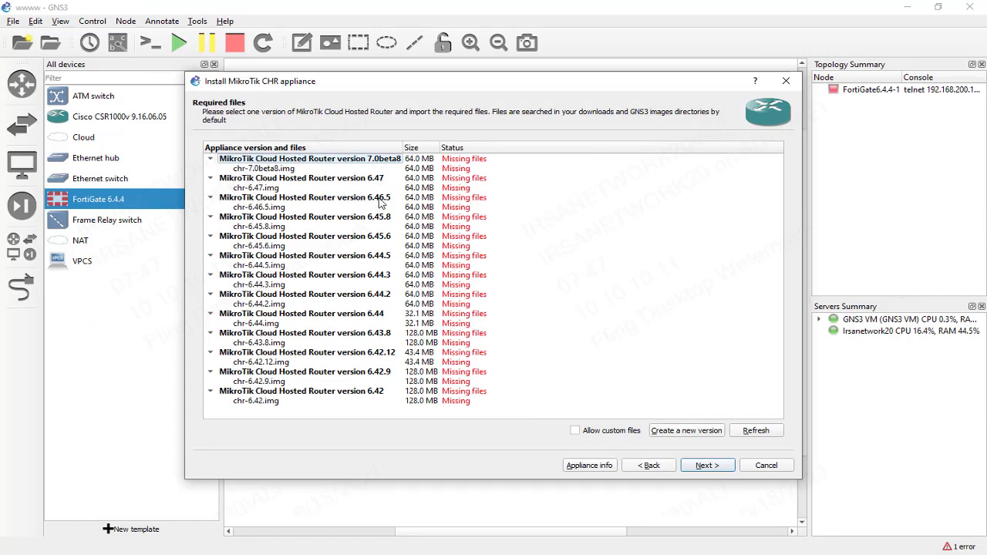
Create a new MikroTik CHR version from 6.46.5 and highlight 6.42.9 in Explorer's folder path
left_click(380, 199)
left_click(688, 432)
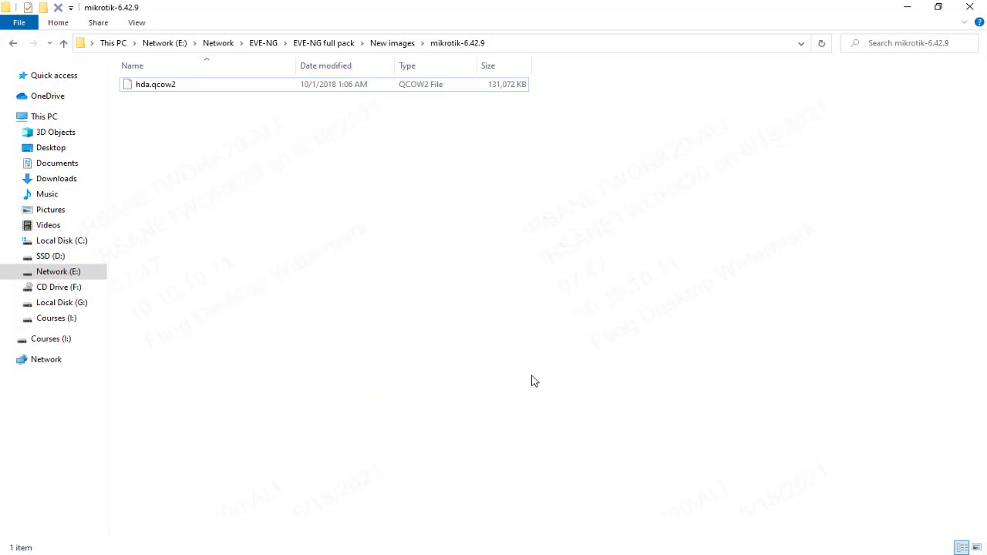
left_click(535, 42)
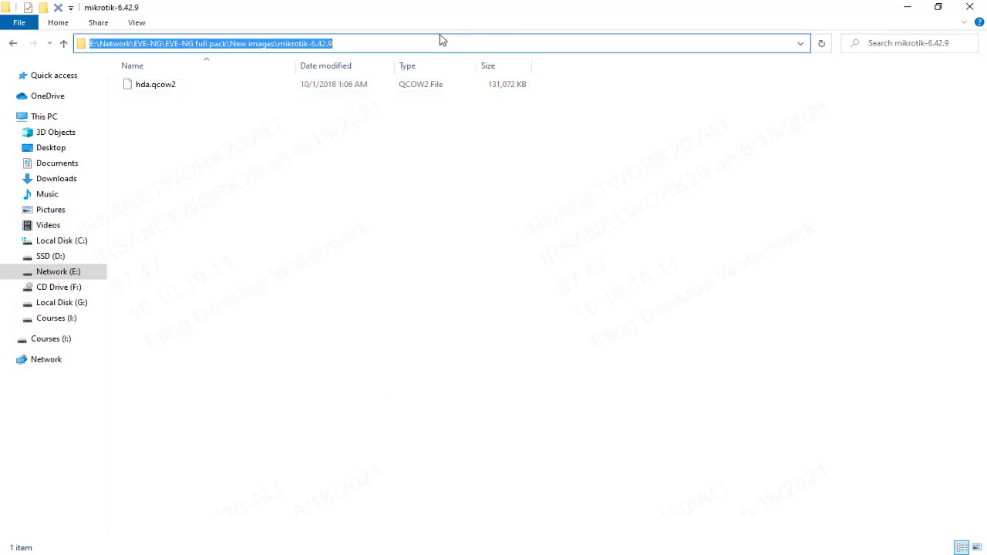
left_click(351, 42)
left_click_drag(312, 44, 346, 47)
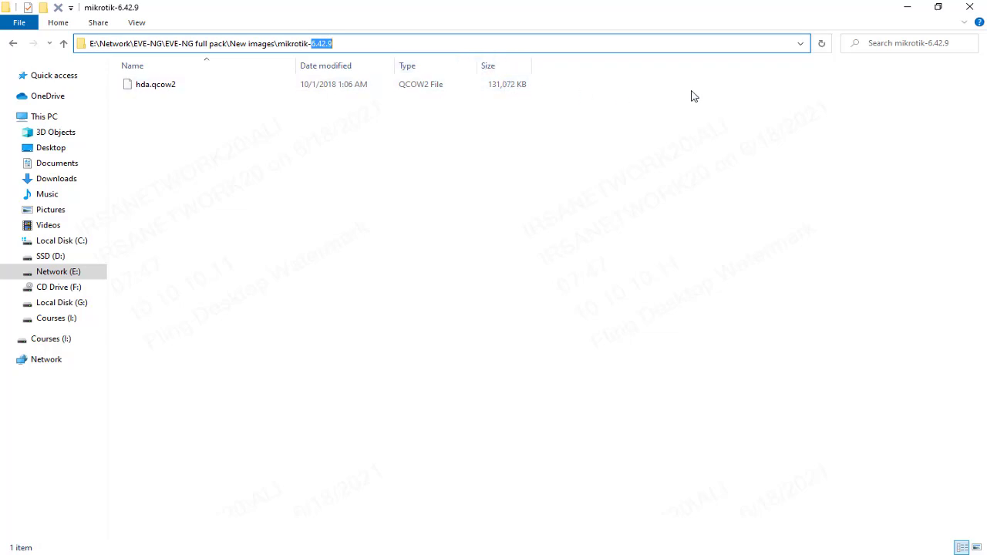
key("alt+Tab")
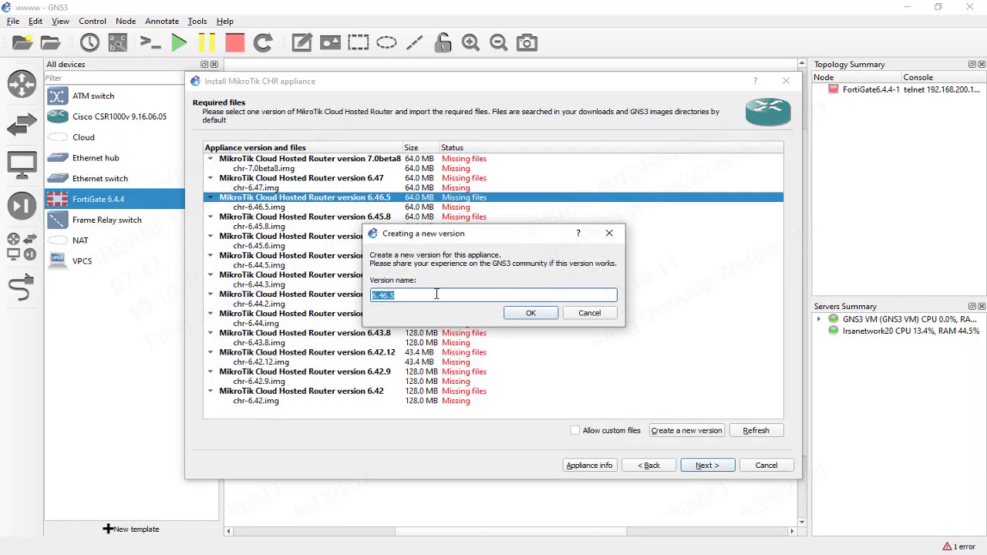
Name the new version 6.42.9 and set its hda disk image filename to chr-6.42.9.img
left_click(437, 293)
left_click(531, 312)
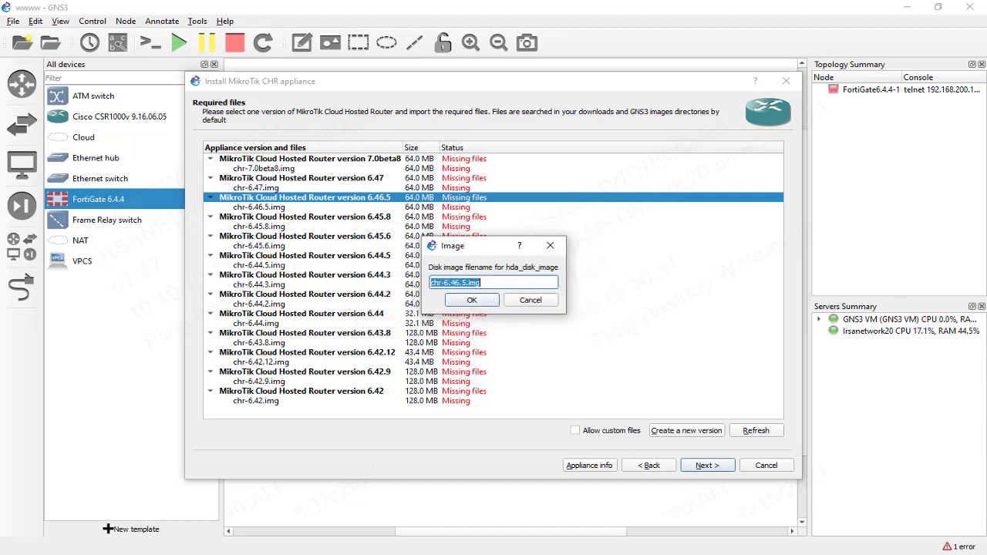
key("alt+Tab")
left_click(937, 7)
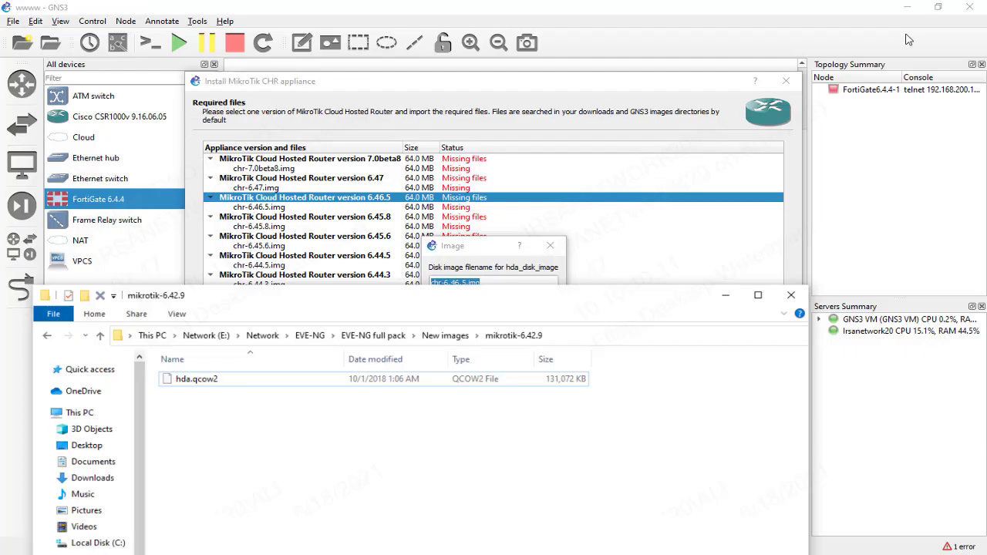
left_click_drag(492, 322, 748, 393)
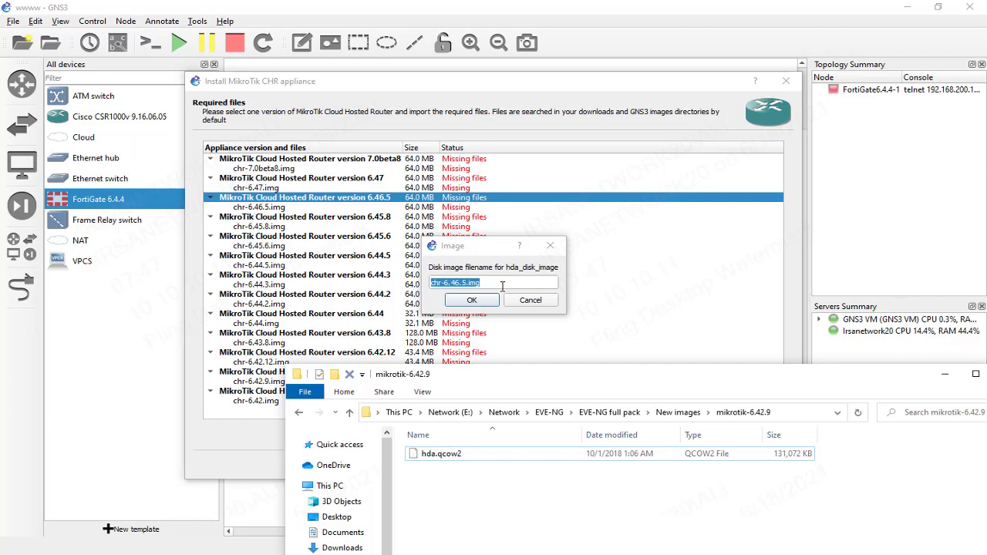
left_click(467, 283)
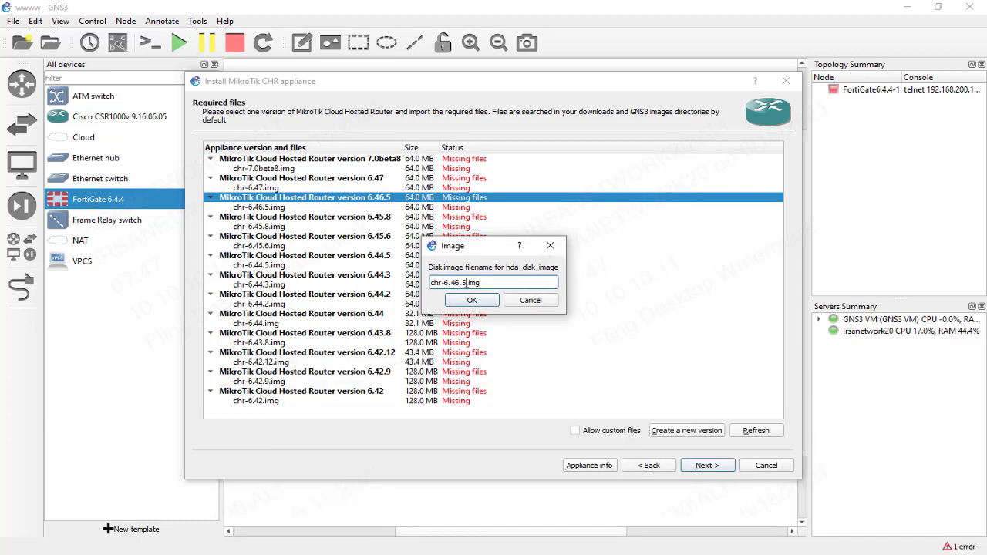
left_click_drag(465, 283, 457, 283)
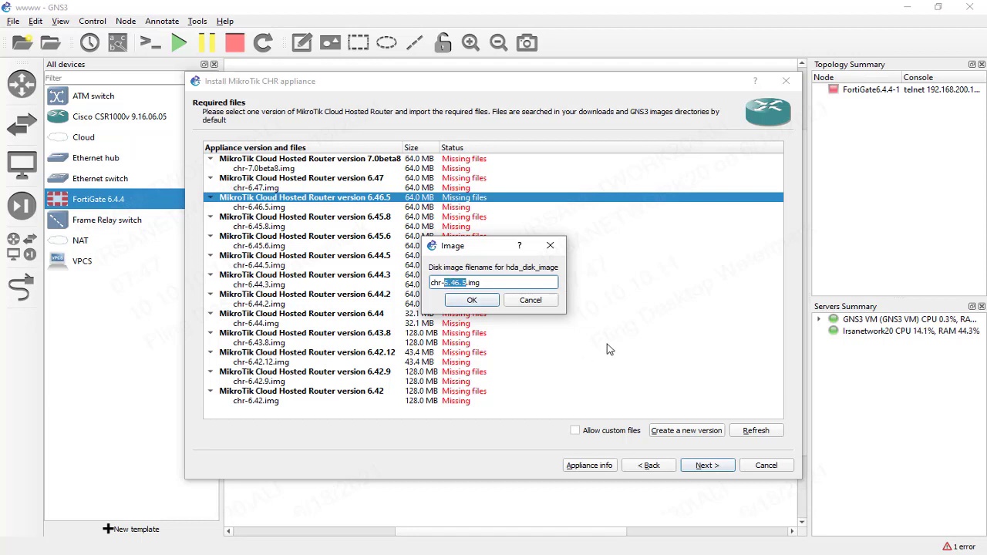
type("6.42.9")
left_click(481, 301)
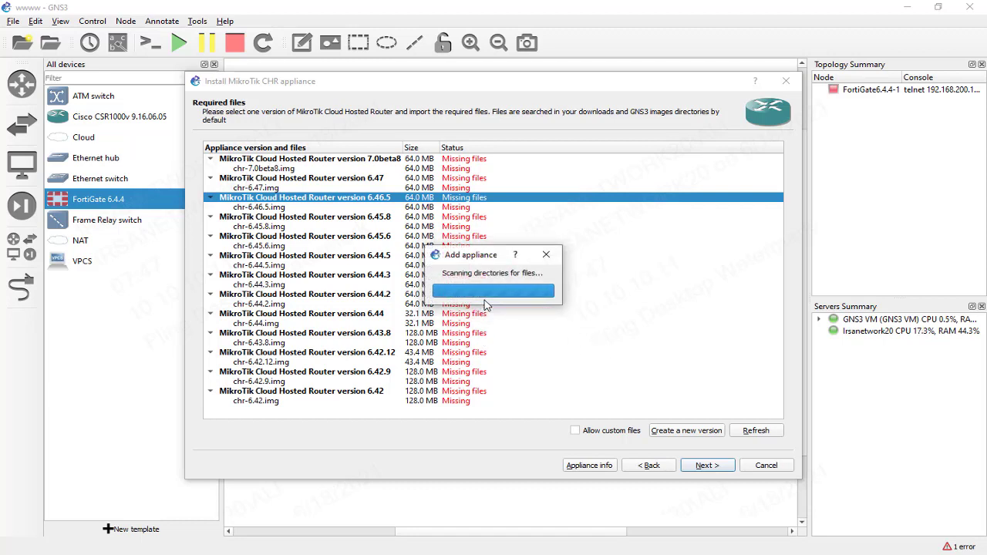
Select the chr-6.42.9.img entry under version 6.42.9 and bring the mikrotik-6.42.9 folder into view
left_click_drag(775, 315, 776, 379)
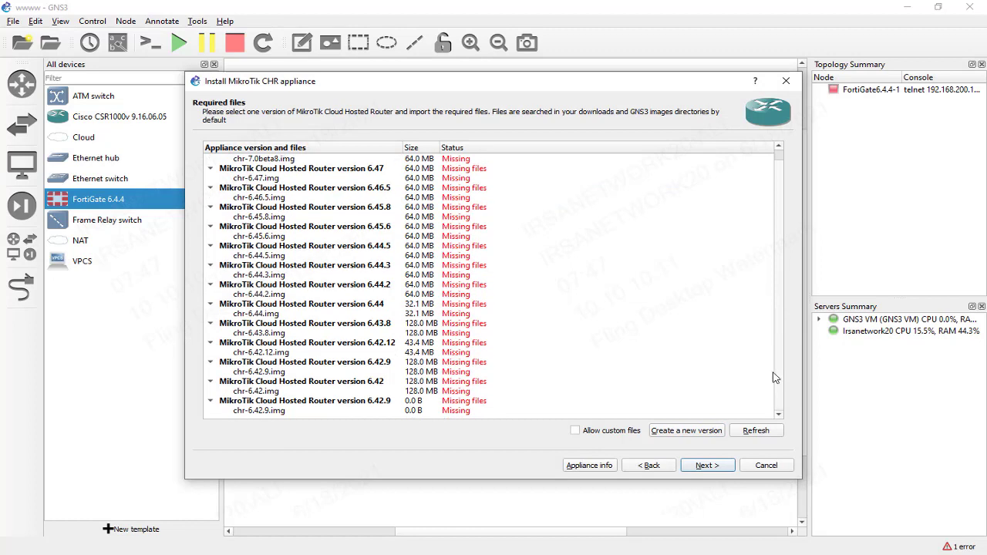
left_click(321, 402)
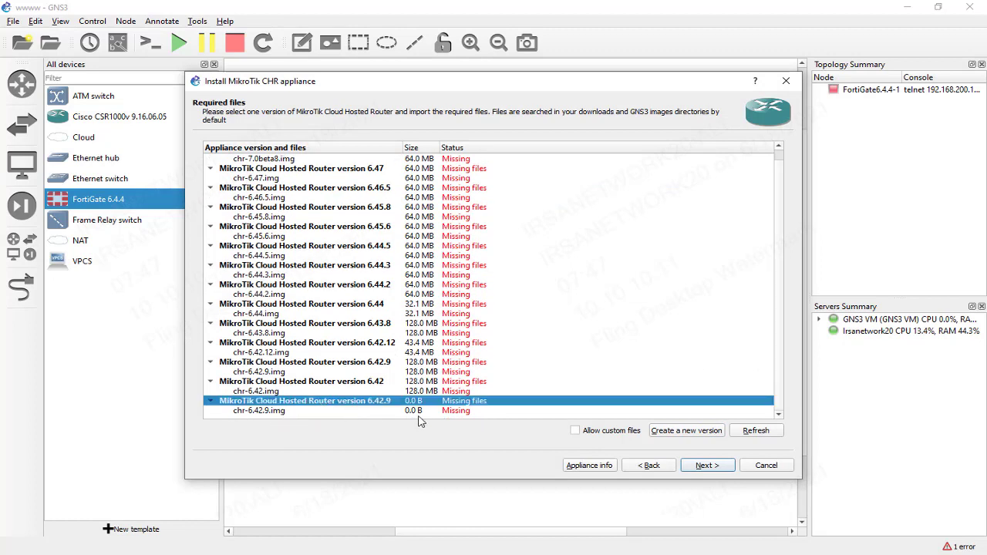
left_click(275, 412)
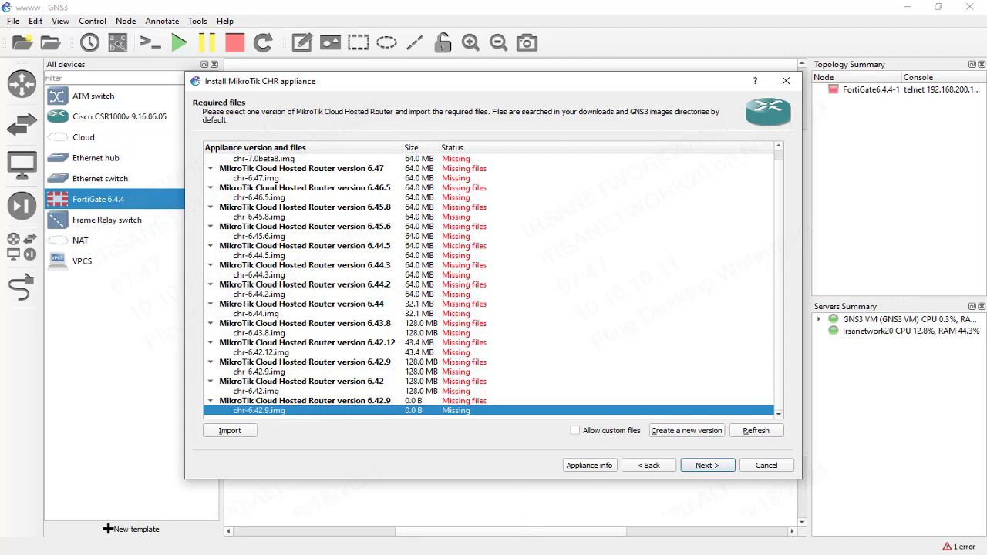
left_click(465, 553)
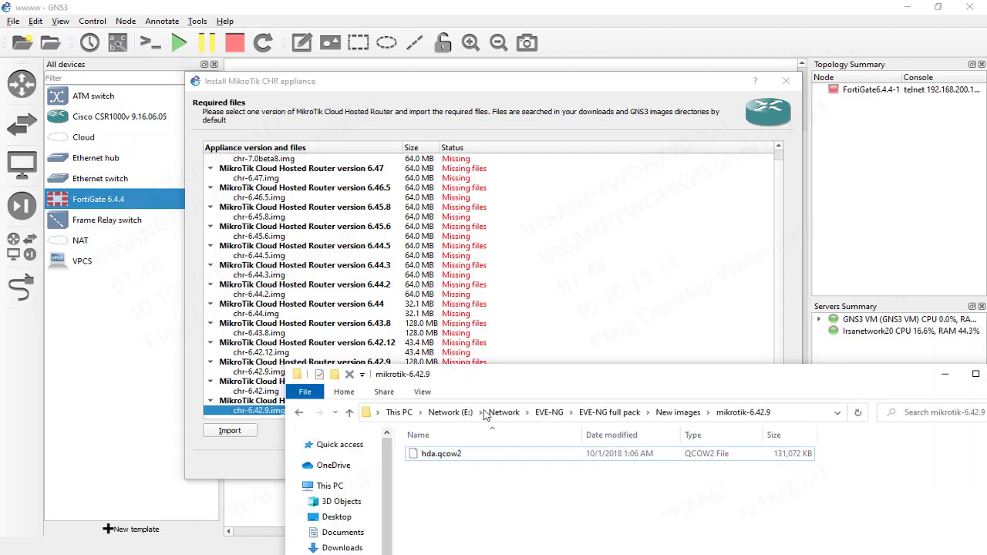
left_click_drag(542, 385, 785, 388)
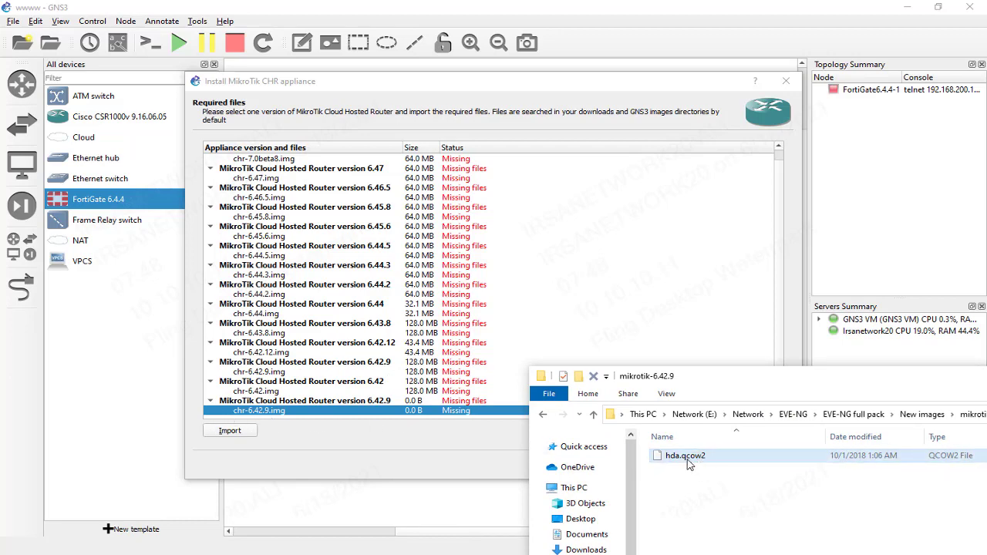
left_click(578, 554)
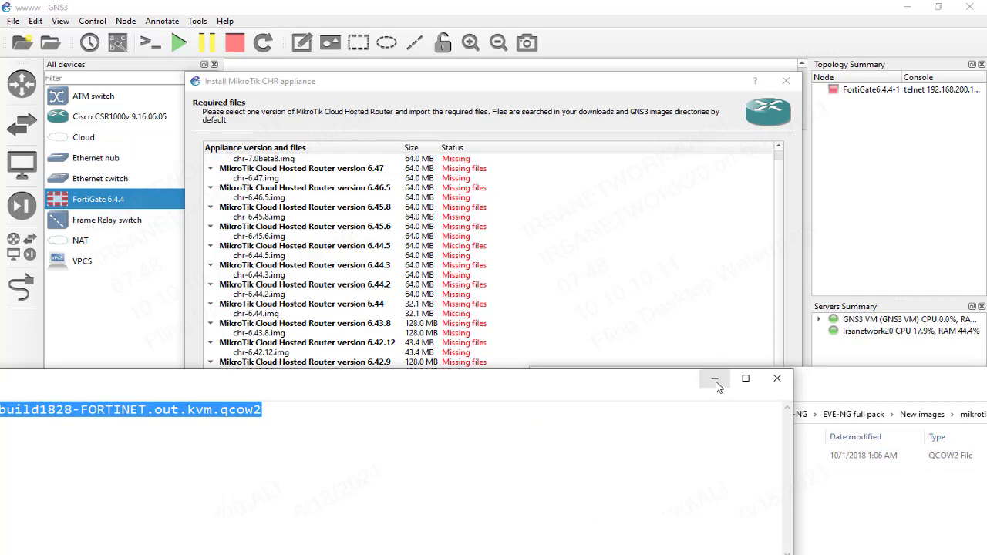
left_click(716, 383)
Rename hda.qcow2 to chr-6.42.9.img, accepting the extension change, and copy the folder path
left_click(679, 456)
right_click(675, 456)
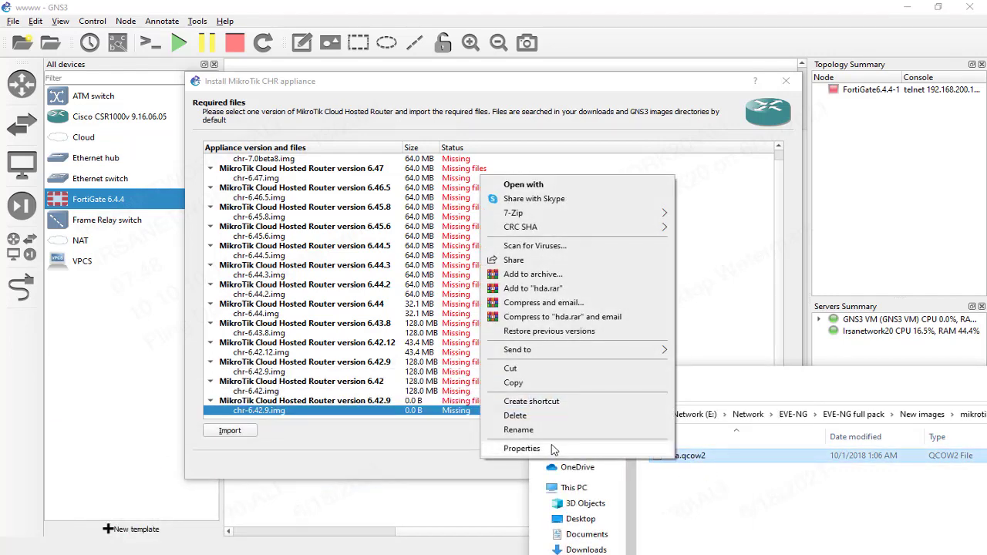
left_click(518, 429)
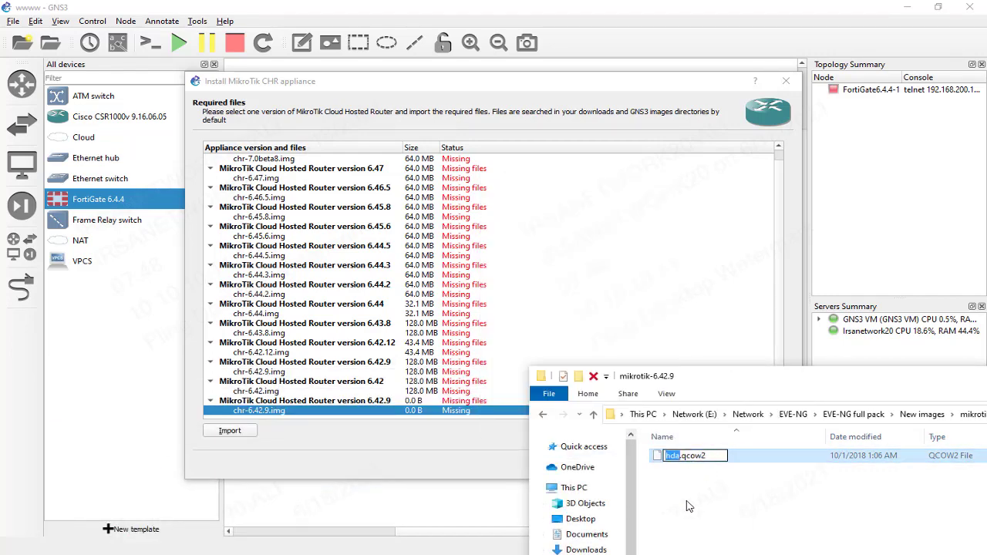
key("ctrl+a")
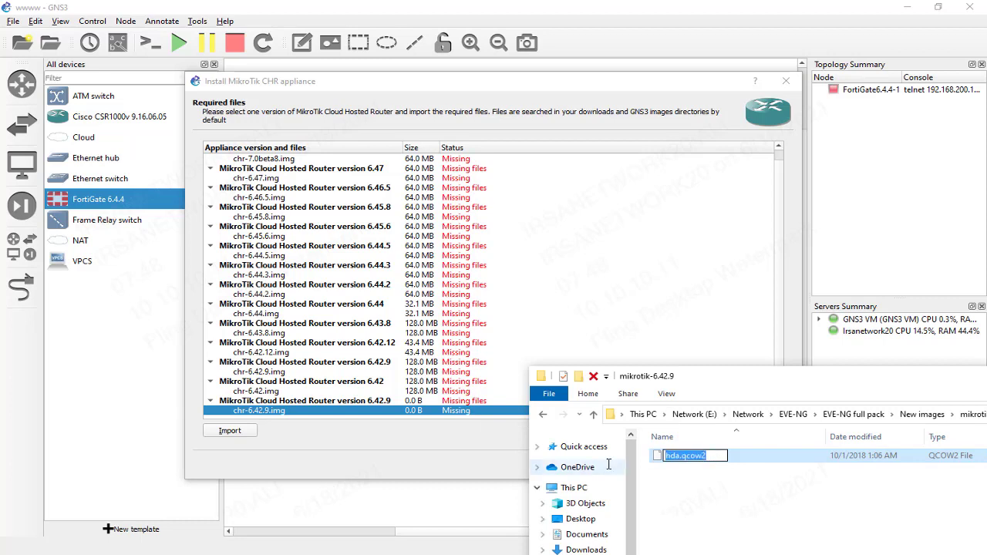
type("chr-")
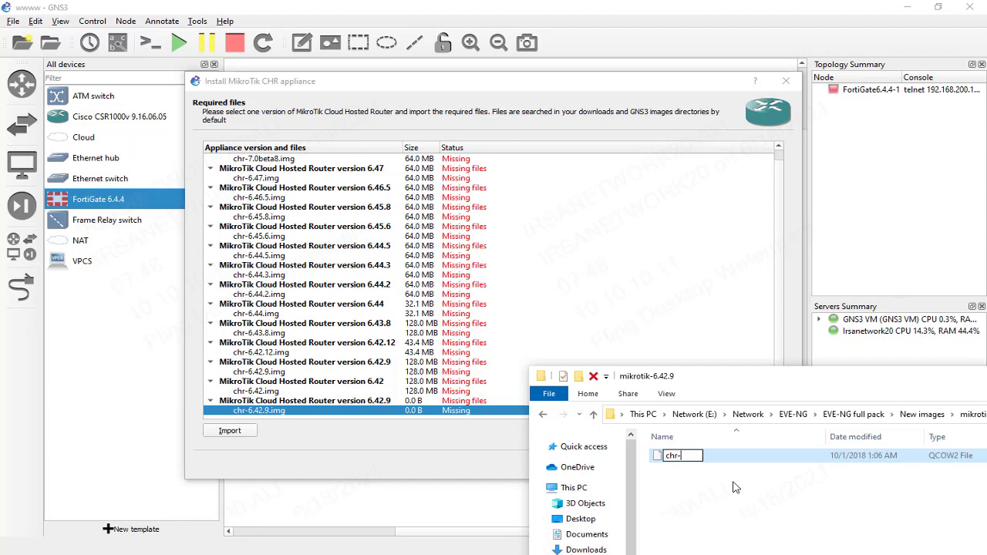
type("6.42.9.img")
key("Return")
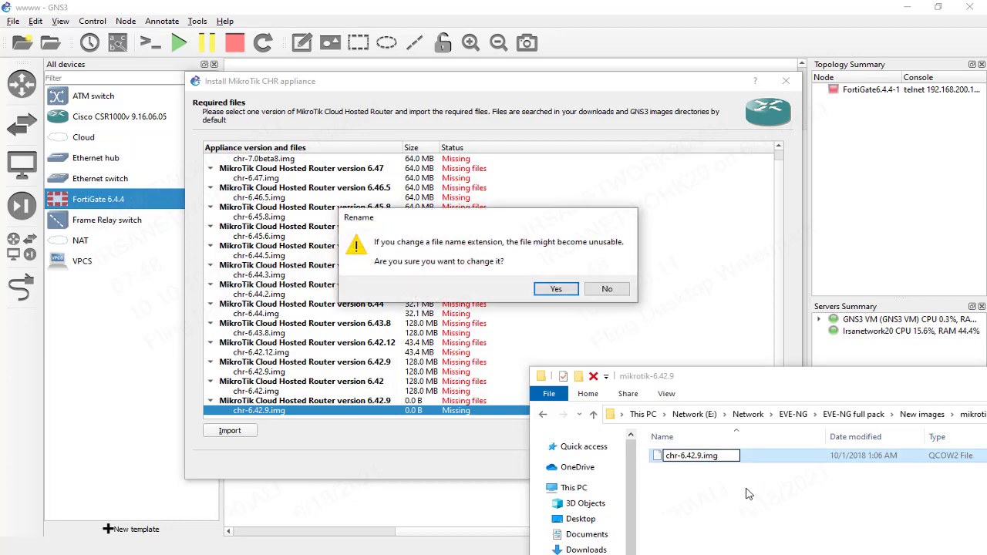
left_click(545, 293)
left_click_drag(796, 381, 679, 391)
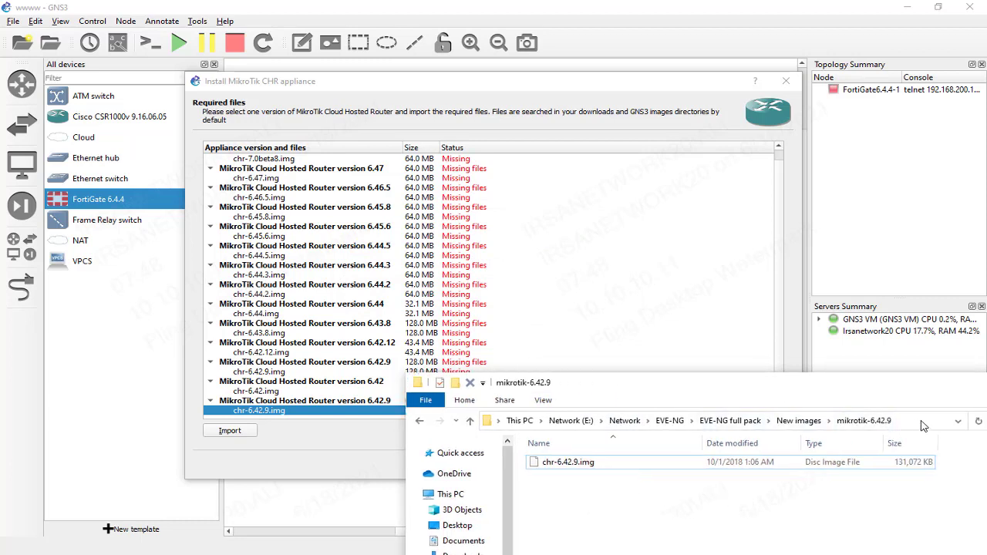
left_click(921, 423)
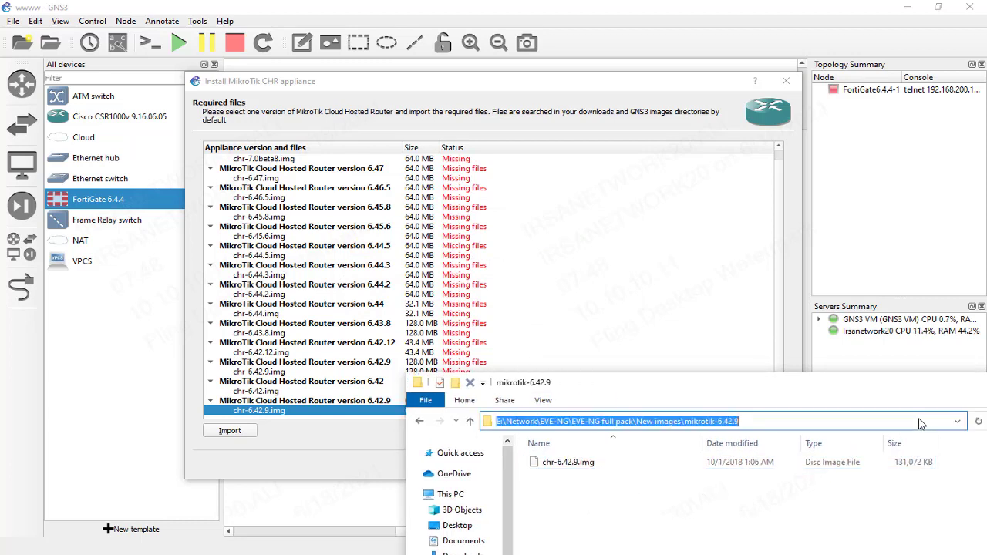
left_click_drag(944, 389, 803, 401)
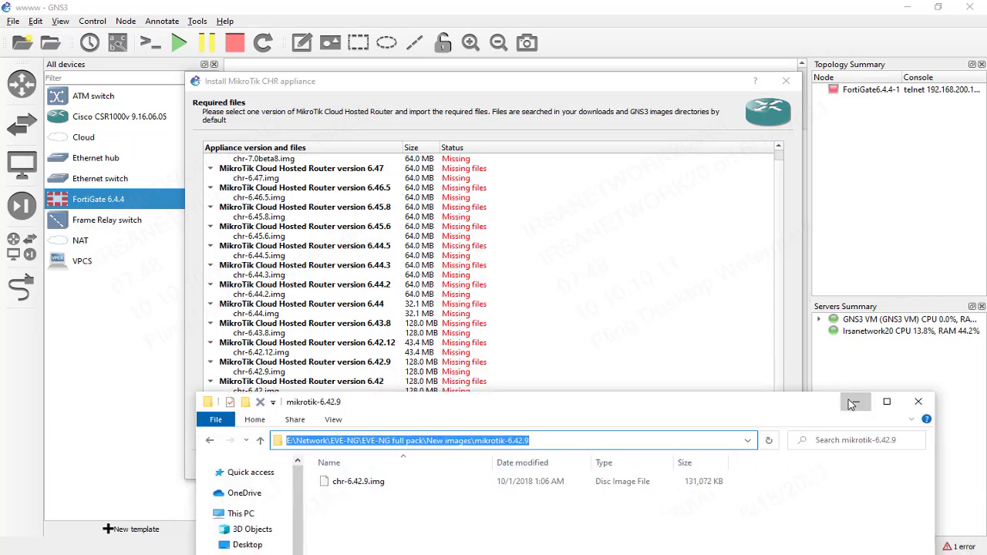
left_click(374, 447)
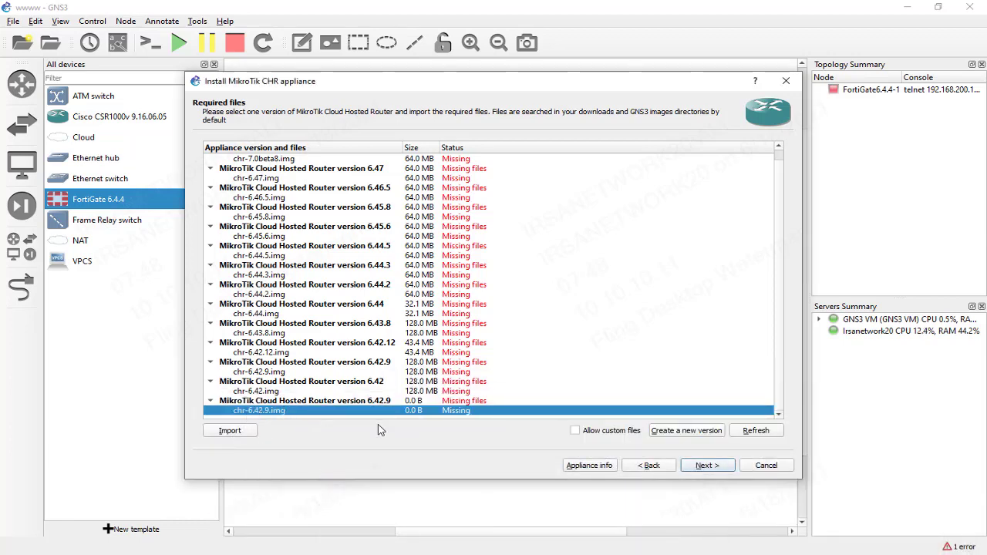
Import chr-6.42.9.img from the pasted mikrotik-6.42.9 folder path for version 6.42.9
left_click(243, 432)
key("ctrl+v")
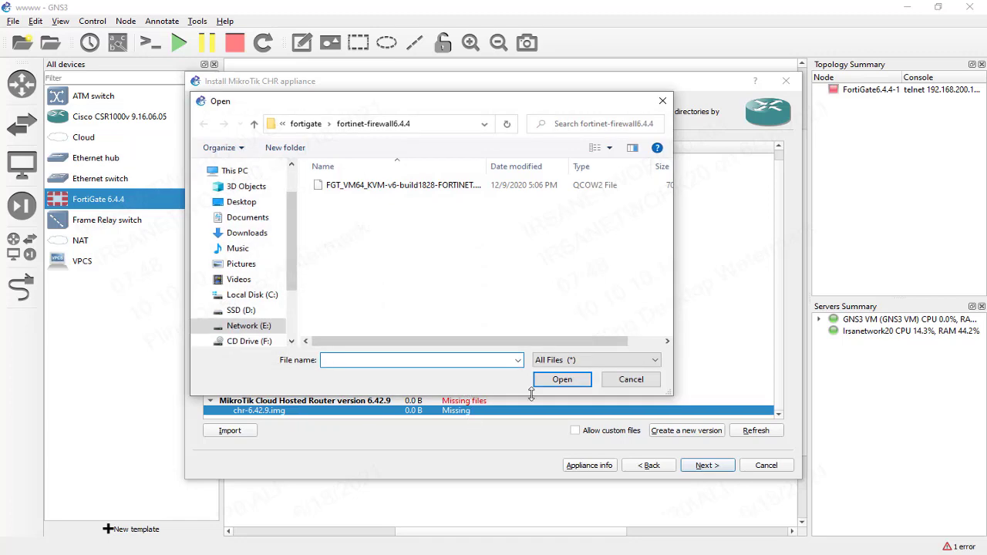
left_click(575, 381)
left_click(367, 185)
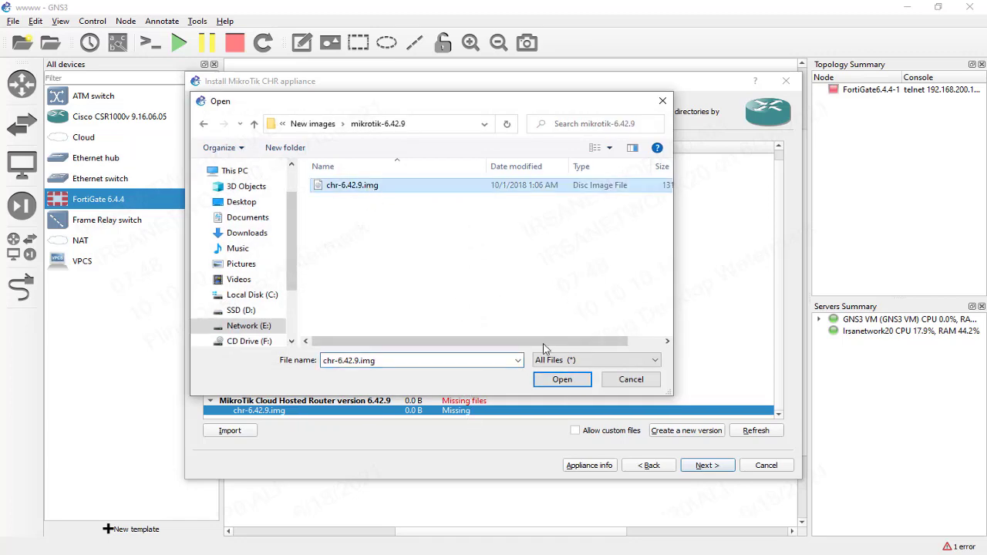
left_click(568, 386)
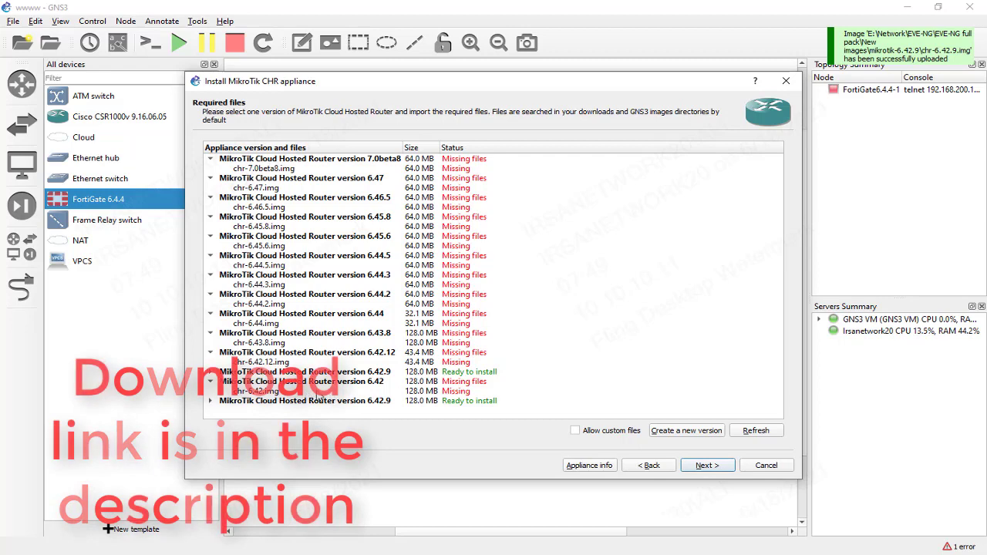
Install the MikroTik CHR 6.42.9 template and place a MikroTik CHR 6.42.9 router on the canvas
left_click(350, 402)
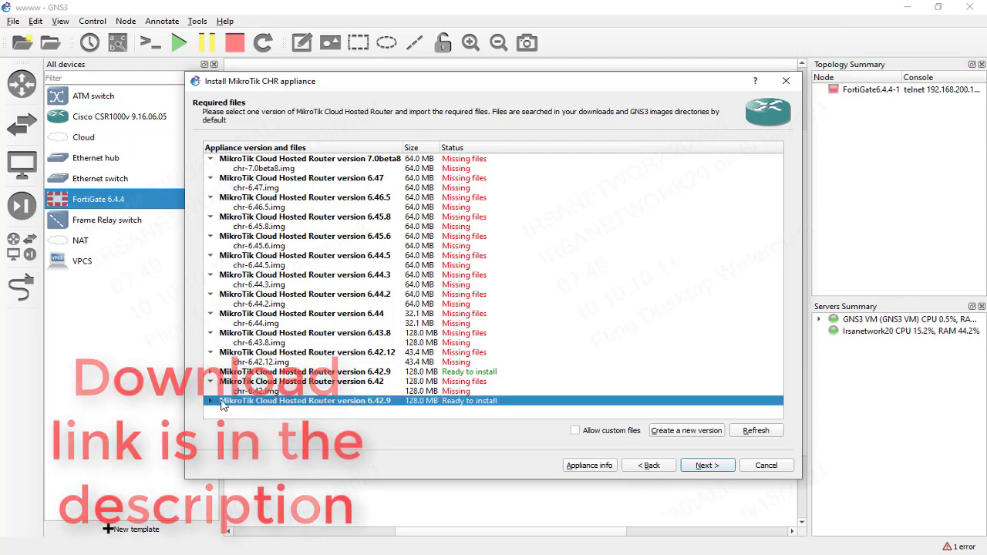
double_click(350, 402)
left_click(709, 467)
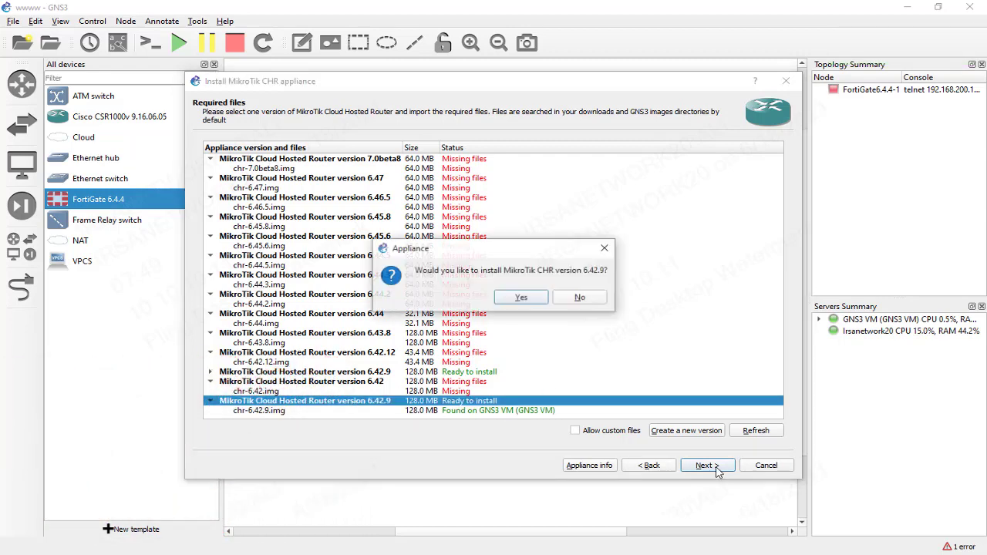
left_click(519, 299)
left_click(707, 466)
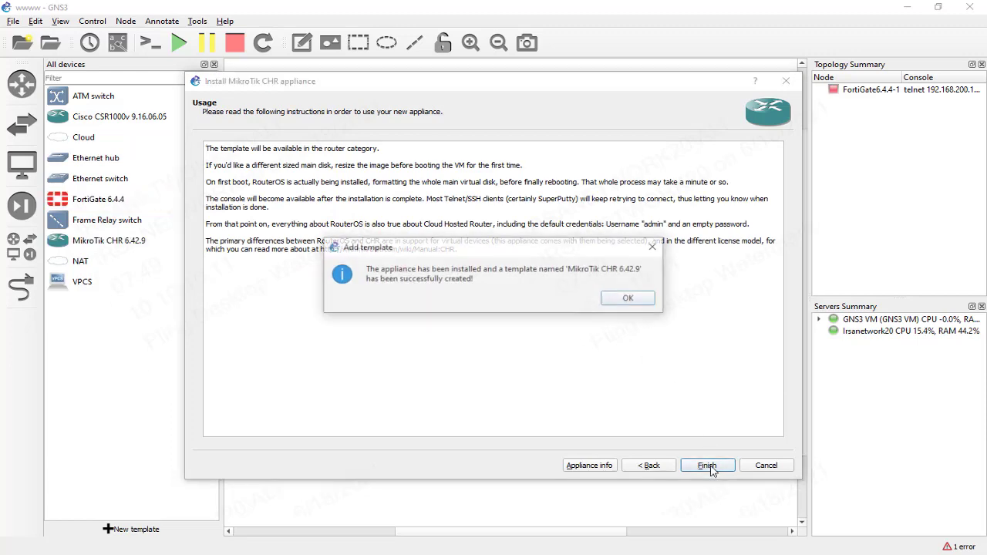
left_click(606, 303)
left_click_drag(143, 247, 551, 325)
right_click(557, 318)
Start the MikroTikCHR6.42.9-1 router and log in as admin, declining the license view
left_click(584, 357)
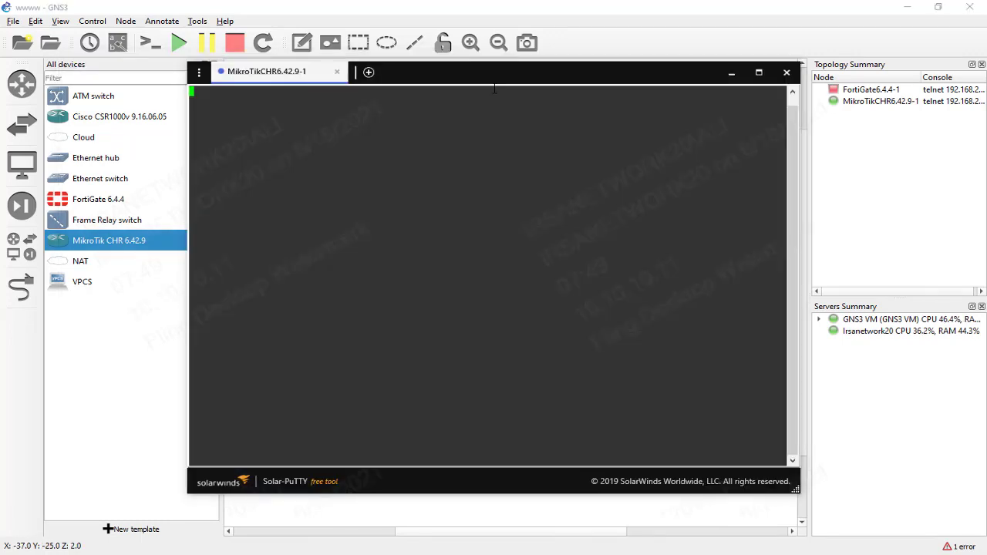
left_click_drag(527, 78, 665, 101)
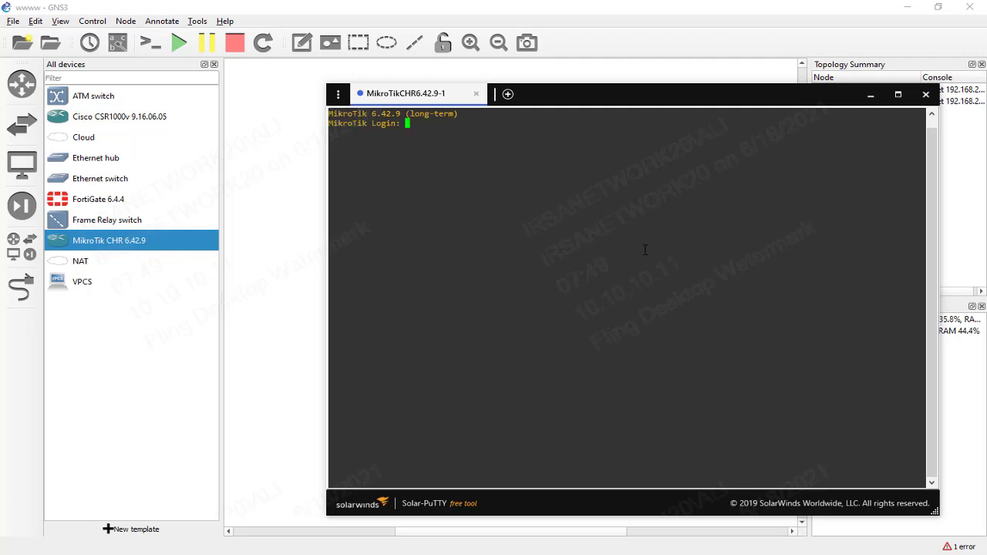
type("admin")
key("Return")
key("Return")
type("n")
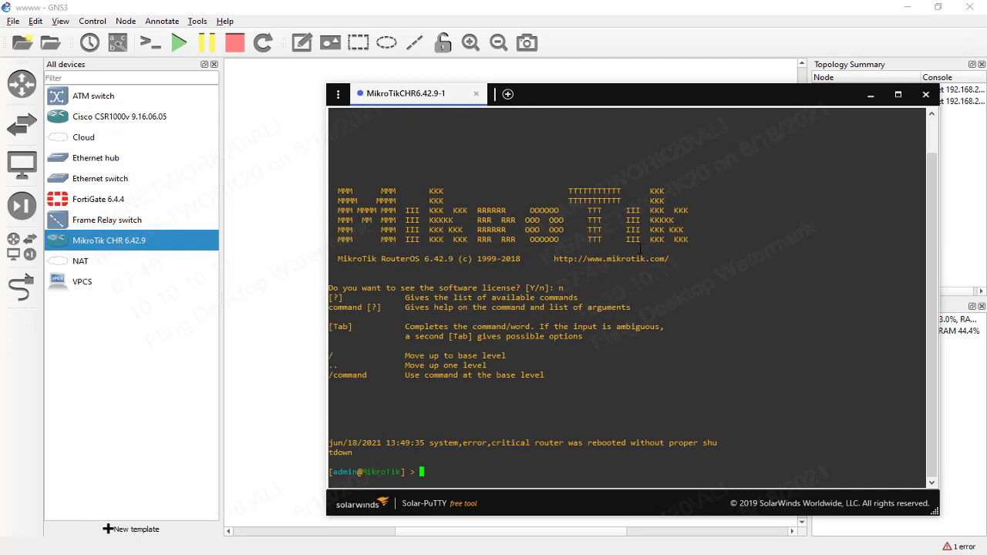
key("Return")
key("Return")
Close the router console, stop the MikroTik router and switch to the browser
left_click(925, 94)
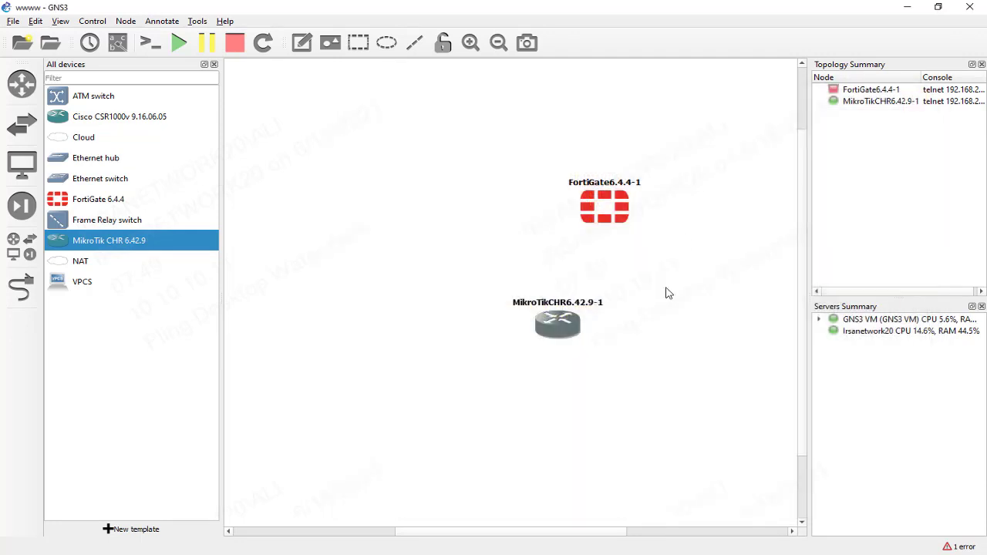
right_click(573, 329)
left_click(607, 394)
key("alt+Tab")
Return Serv-U to the EVE-NG & GNS3 images folder and minimize the browser
left_click(98, 16)
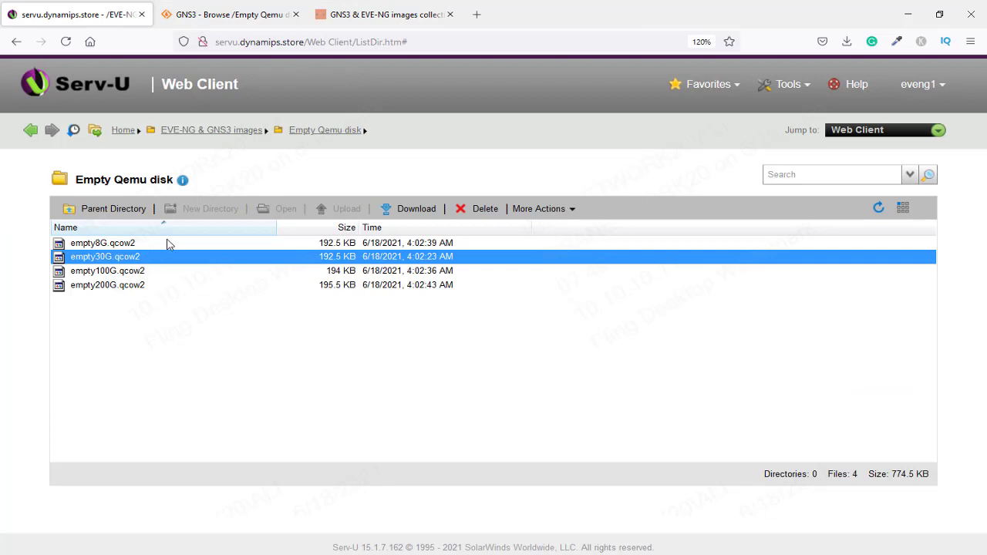
left_click(136, 213)
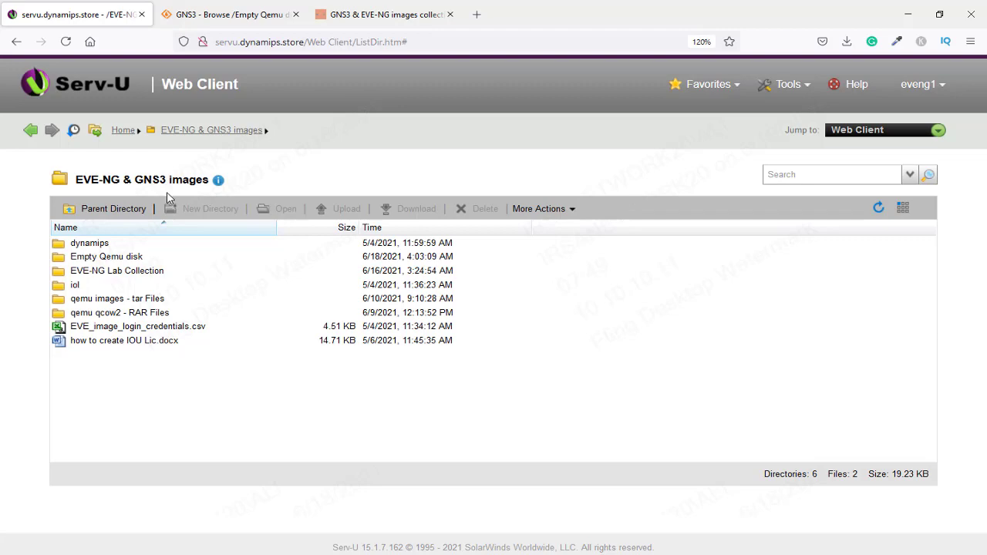
left_click(911, 17)
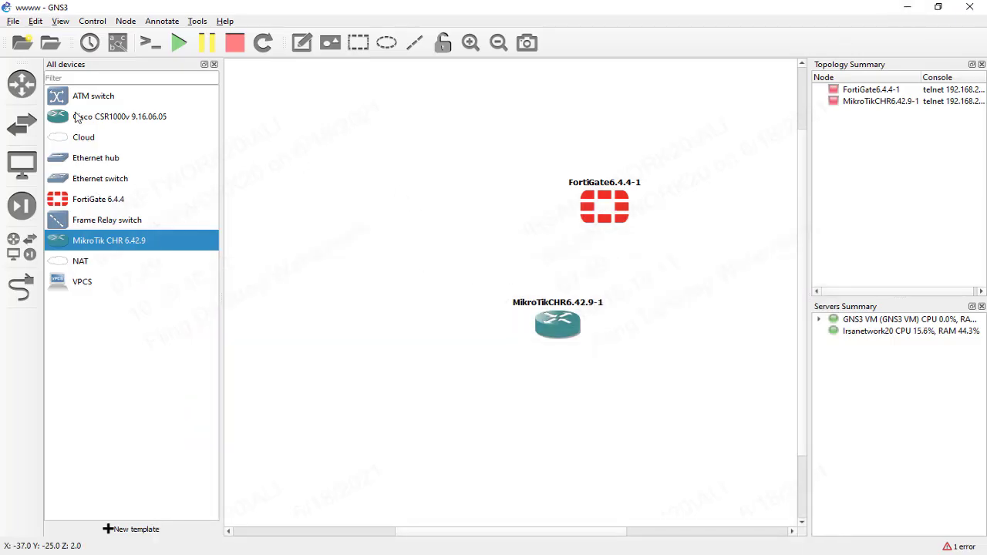
Pick Cisco FMCv from the Firewalls appliances in a new server template, then bring up File Explorer
left_click(143, 529)
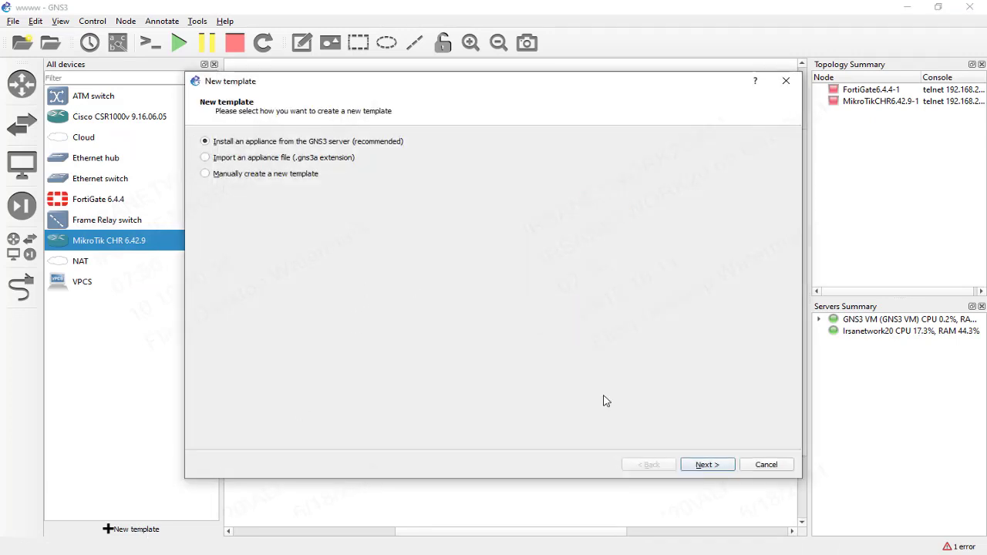
left_click(723, 471)
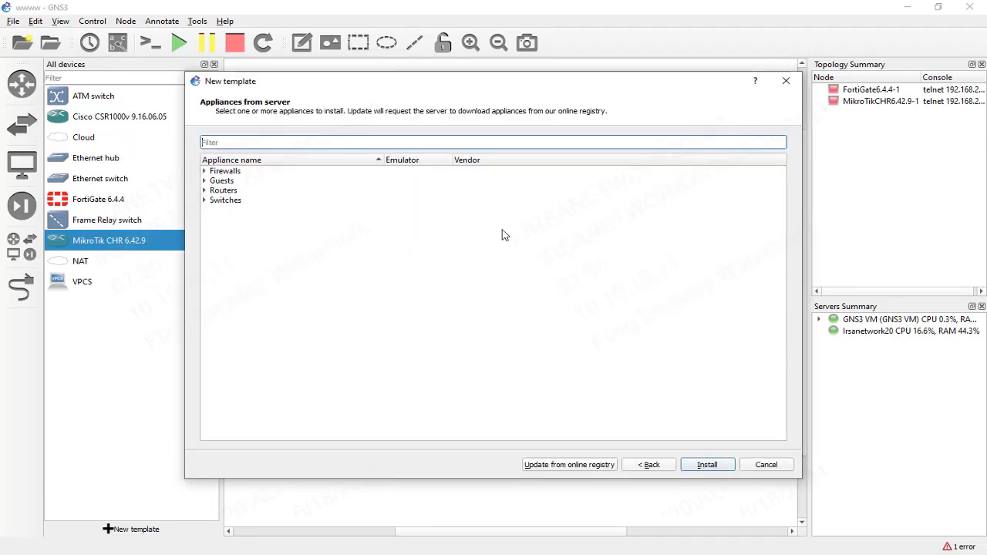
left_click(206, 170)
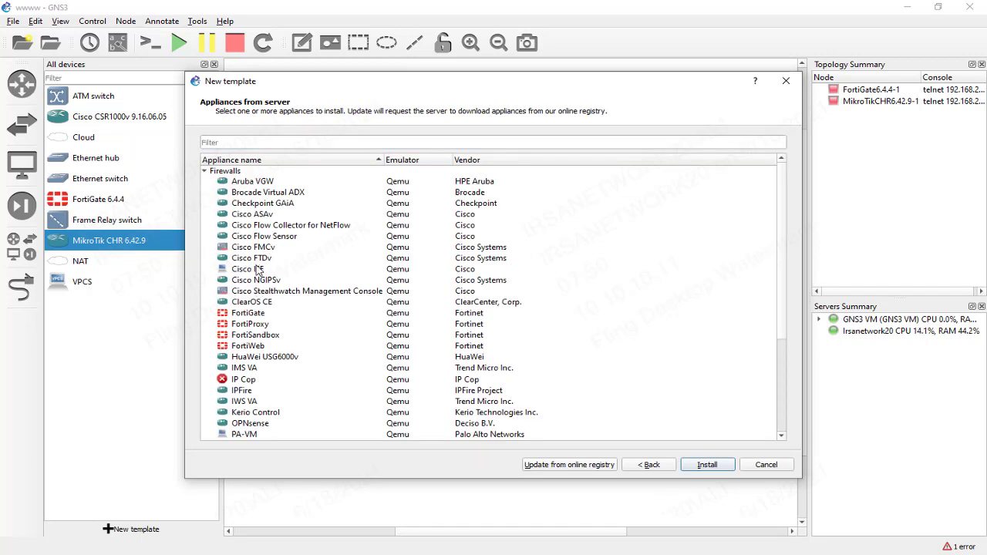
left_click(262, 249)
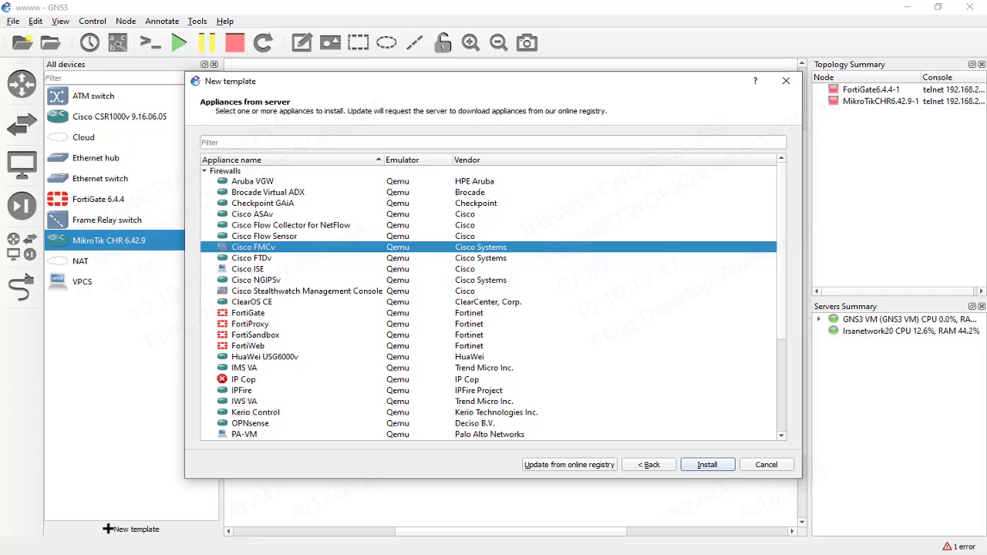
left_click(488, 553)
Browse Explorer from EVE-NG full pack into New images > firepower and select the FMC folder
left_click(891, 402)
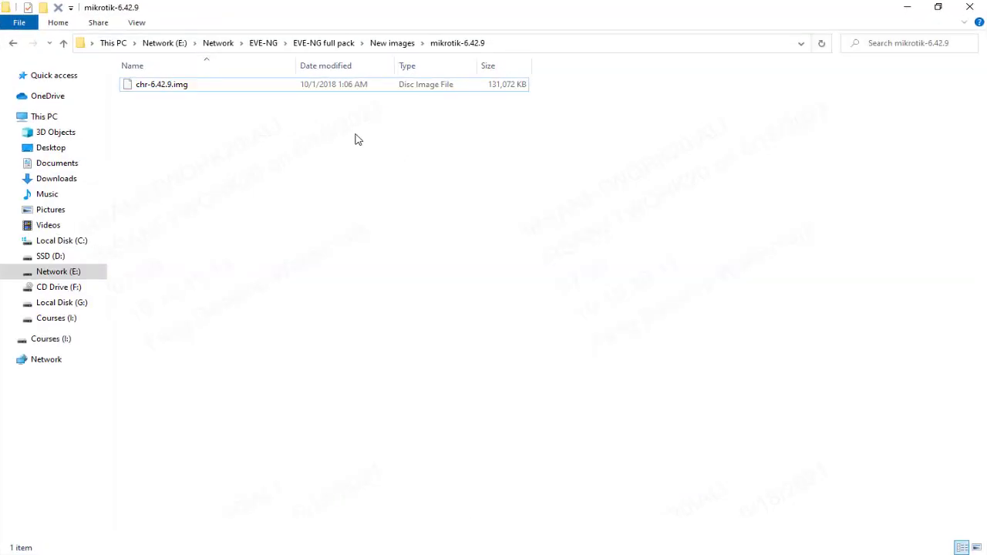
left_click(314, 44)
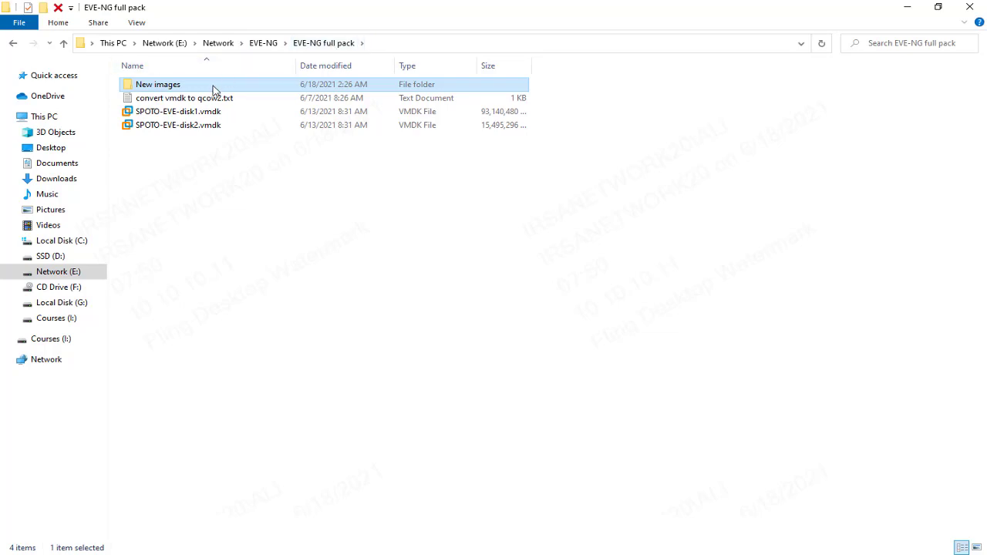
double_click(212, 87)
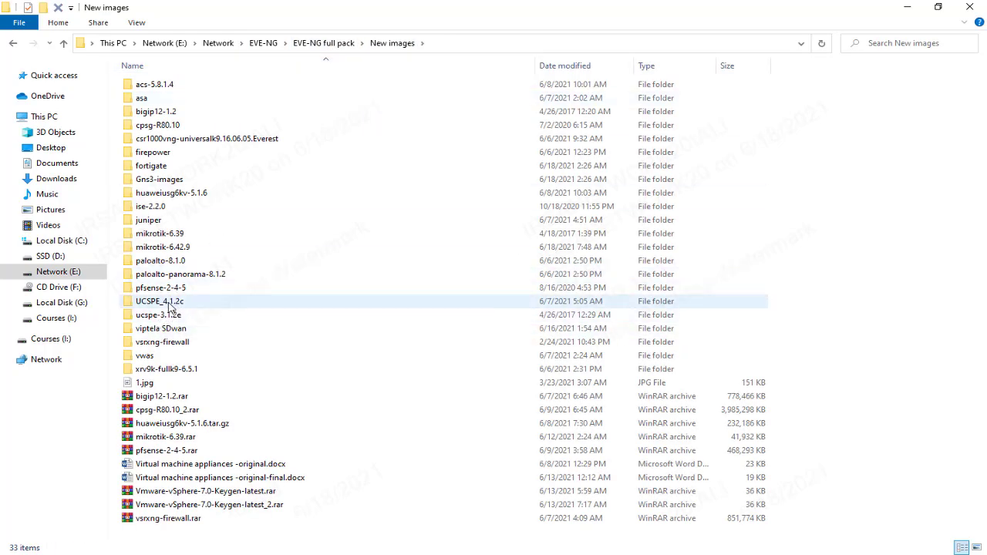
double_click(162, 152)
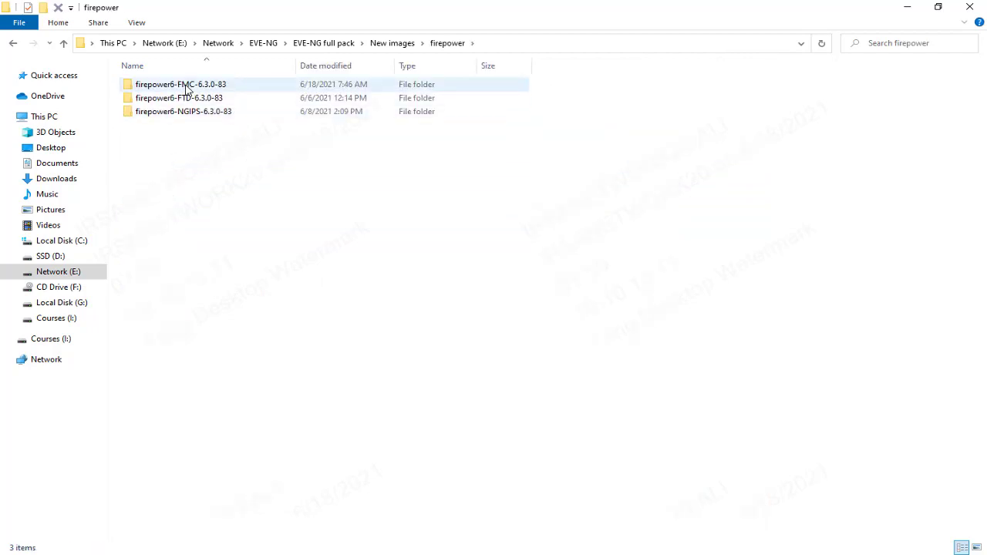
left_click(185, 88)
left_click(938, 7)
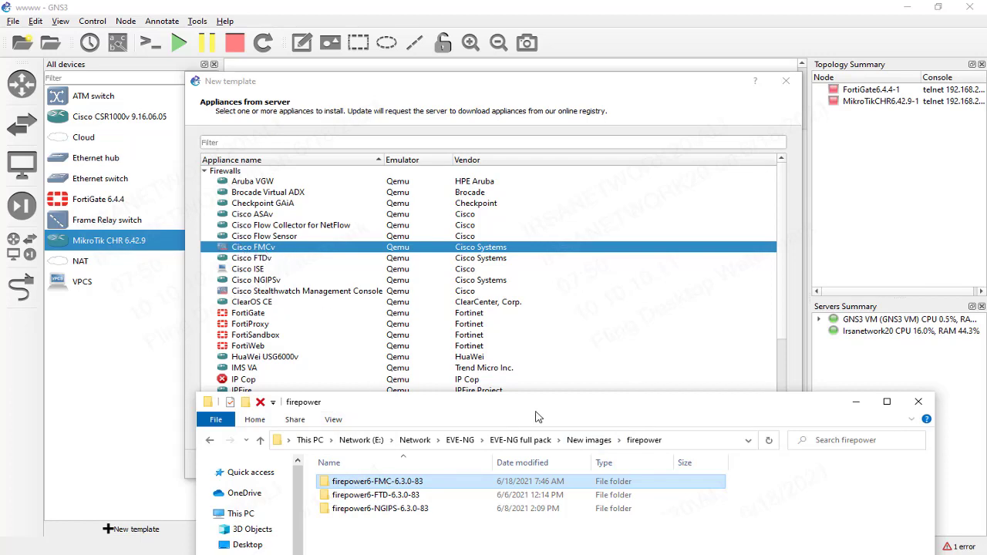
Open firepower6-FMC-6.3.0-83, select its folder path, then install the Cisco FMCv appliance in GNS3
left_click_drag(537, 416, 614, 383)
double_click(494, 447)
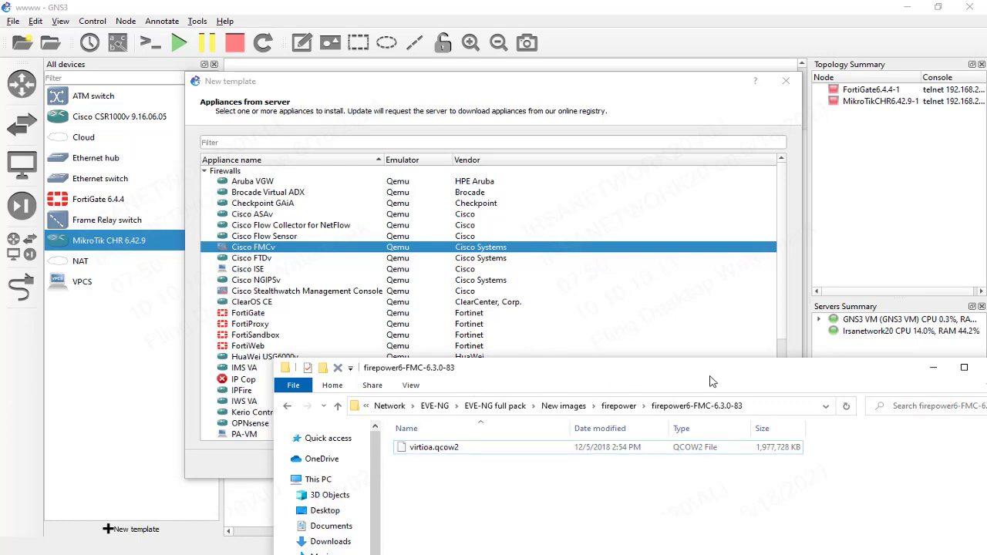
left_click_drag(738, 382, 822, 428)
key("ctrl+c")
left_click(929, 429)
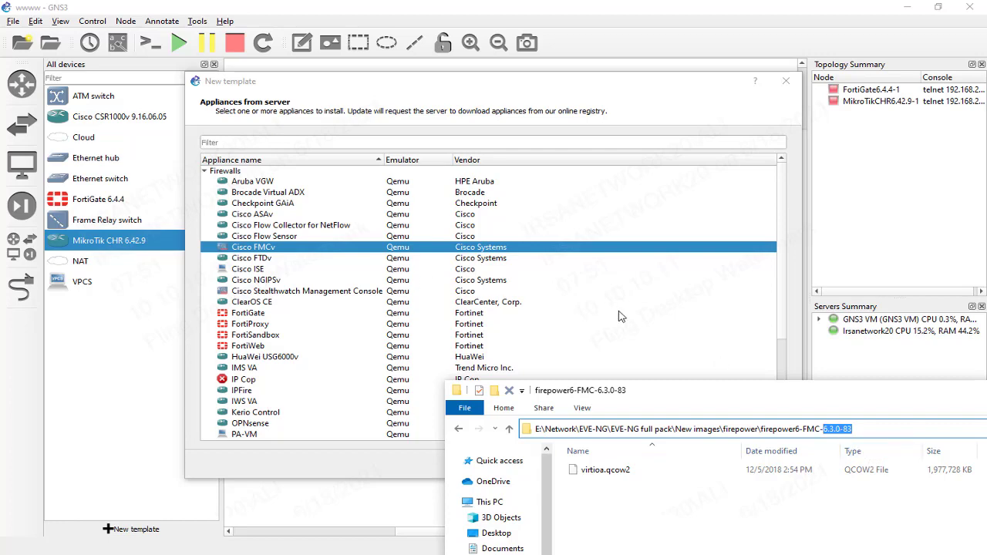
left_click(722, 116)
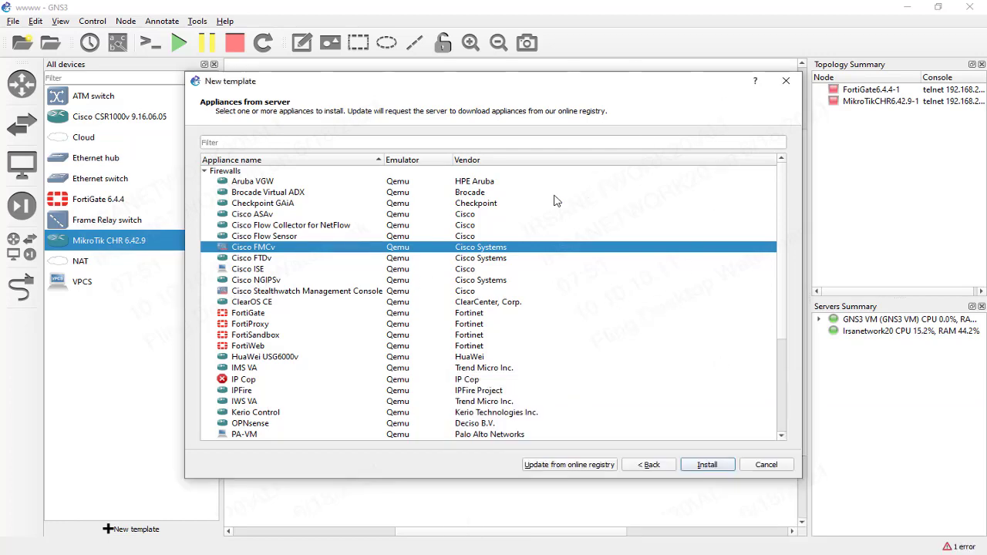
left_click(725, 465)
Accept the Qemu settings and create a new Cisco FMCv version named 6.3.0-83
left_click(715, 468)
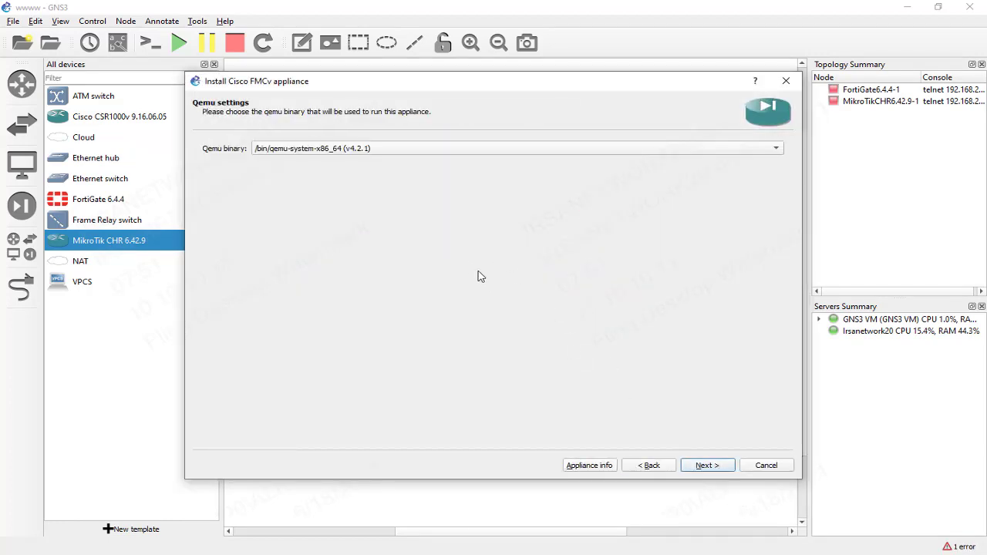
left_click(712, 468)
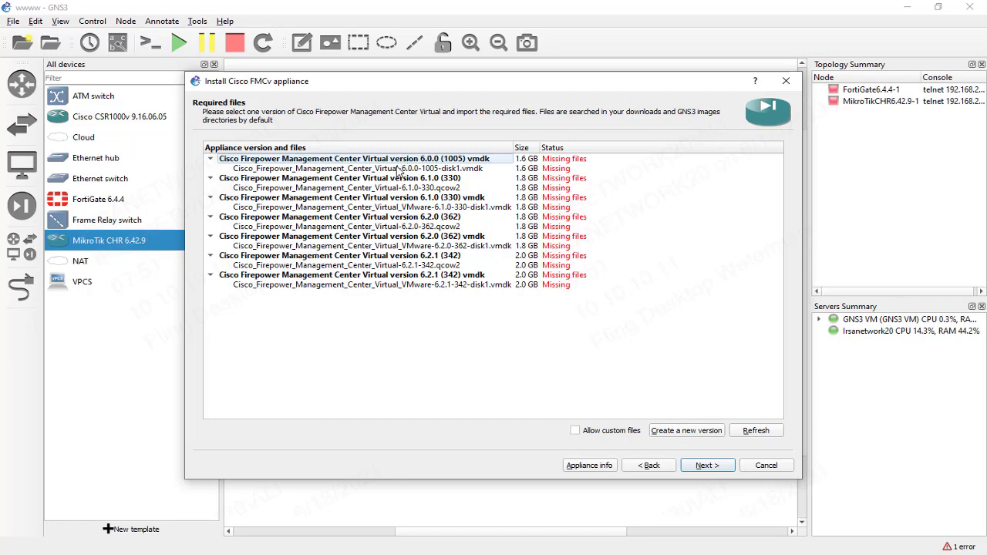
left_click(384, 183)
left_click(687, 432)
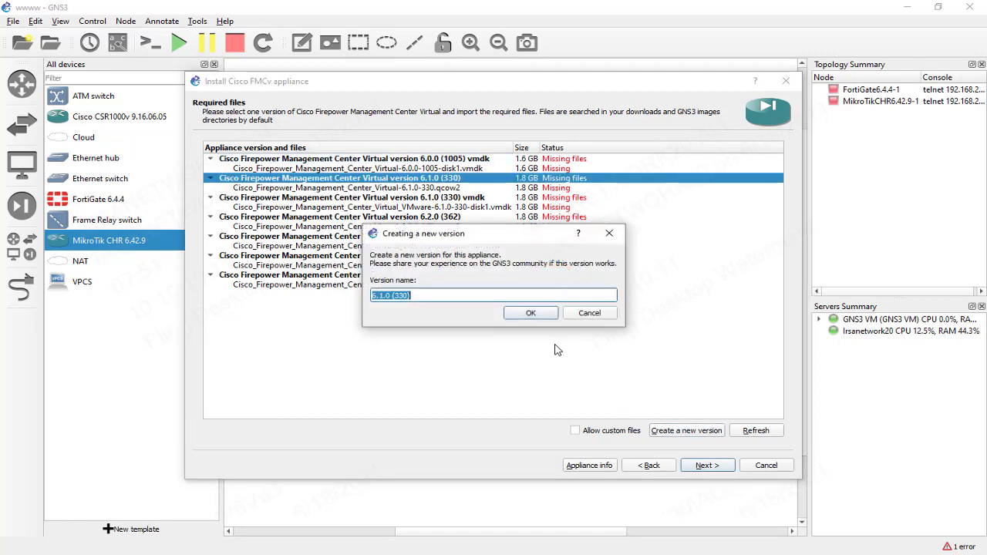
left_click(434, 296)
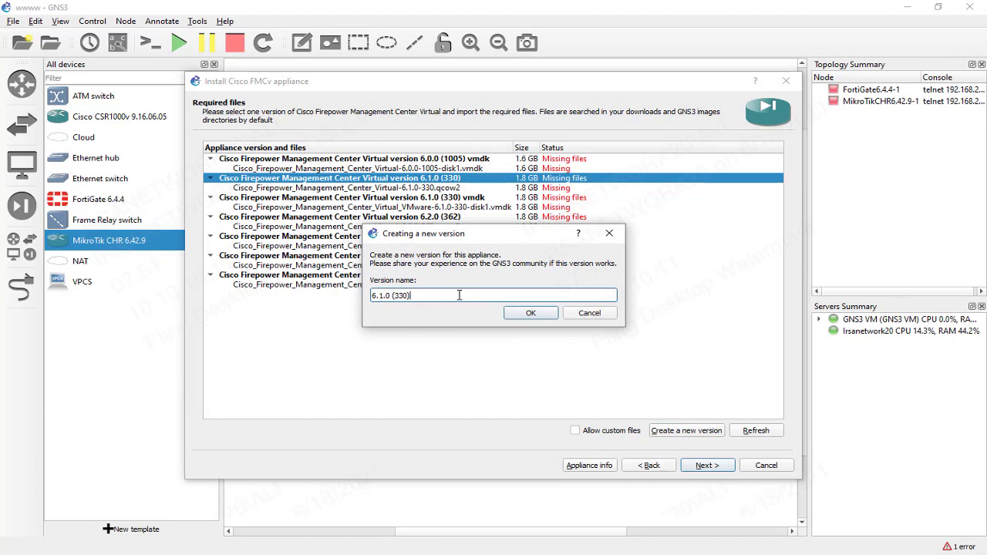
key("ctrl+a")
key("ctrl+v")
left_click(530, 313)
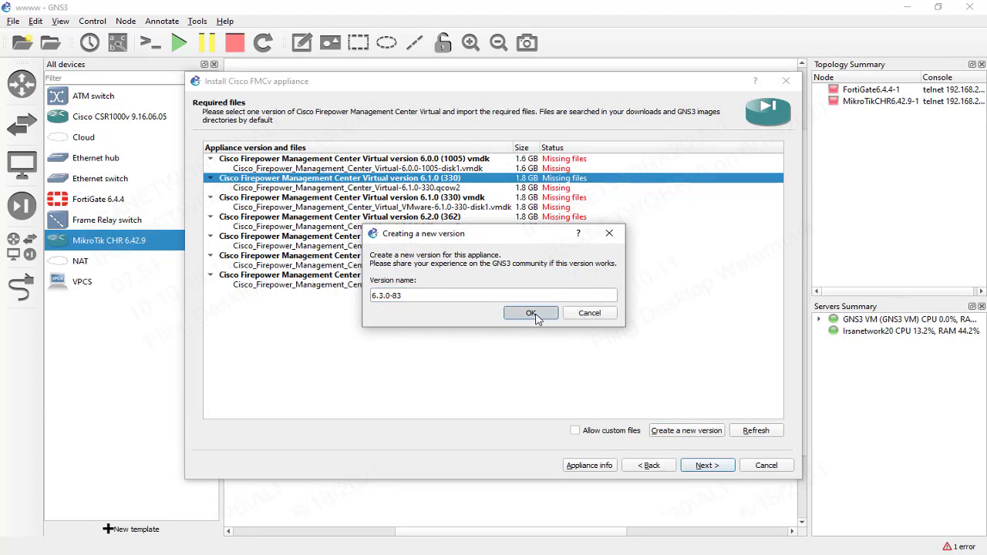
Copy the expected disk image filename into Notepad
right_click(531, 284)
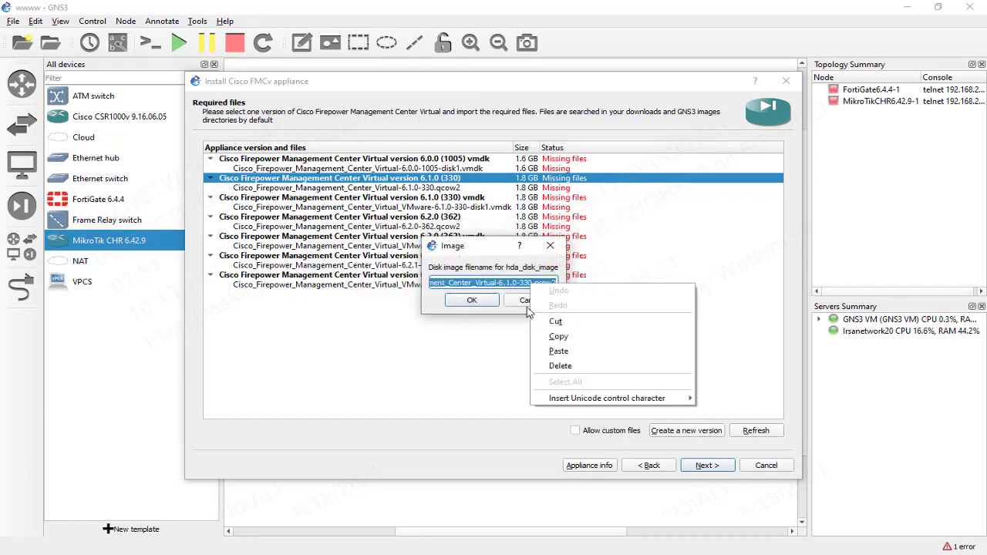
left_click(566, 337)
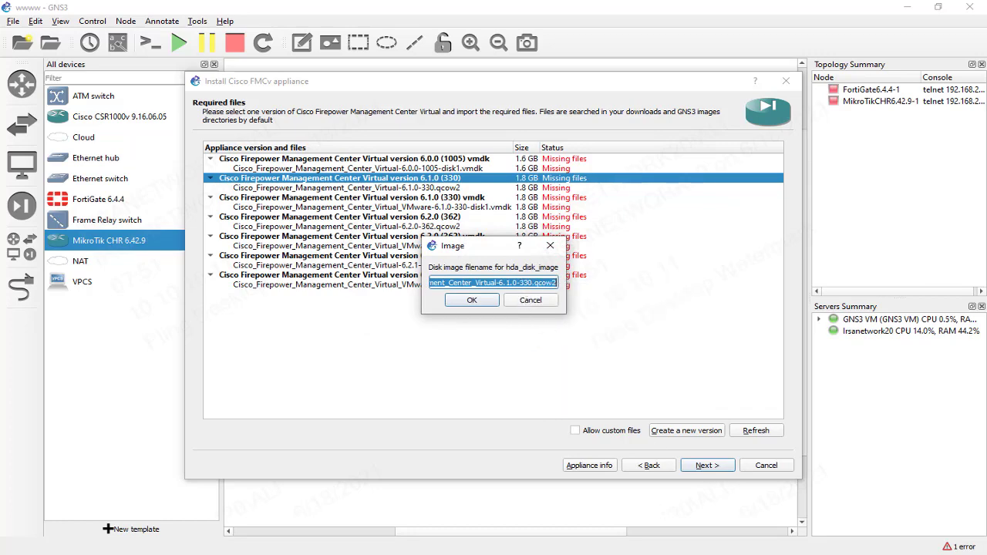
key("alt+Tab")
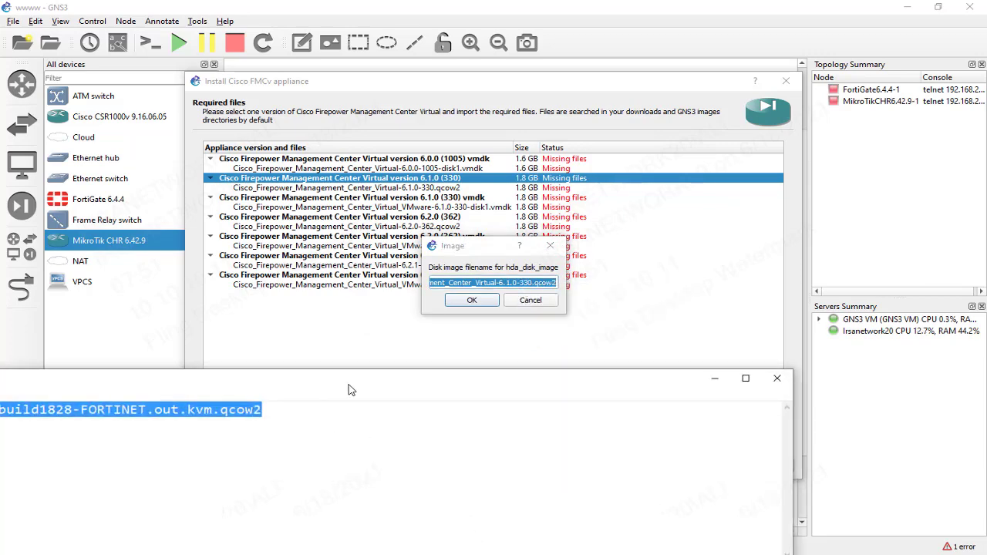
left_click_drag(348, 390, 709, 390)
key("ctrl+v")
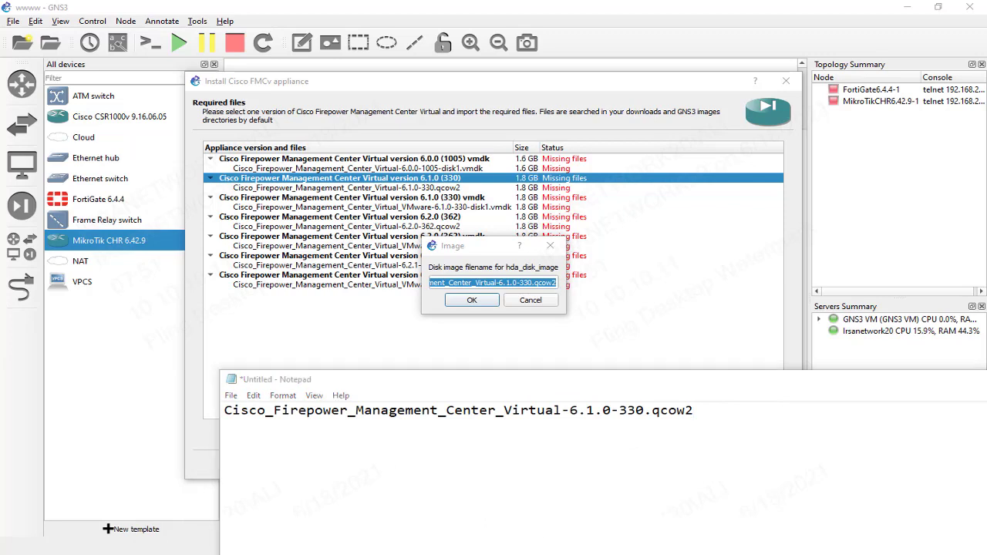
Change the noted filename's version from 6.1.0-330 to 6.3.0-83 using the folder path
key("alt+Tab")
left_click(894, 432)
left_click(894, 432)
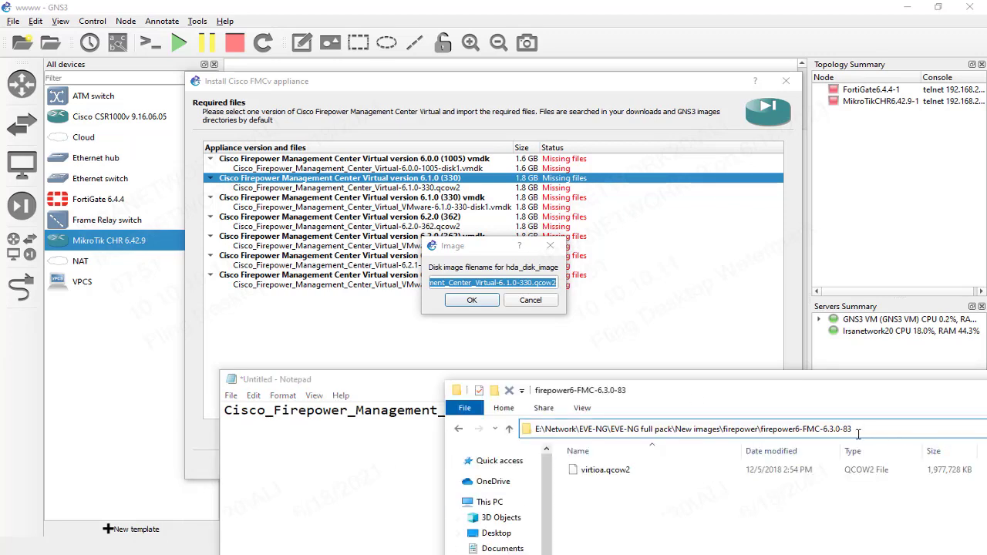
left_click_drag(858, 433, 824, 433)
left_click_drag(916, 396, 766, 408)
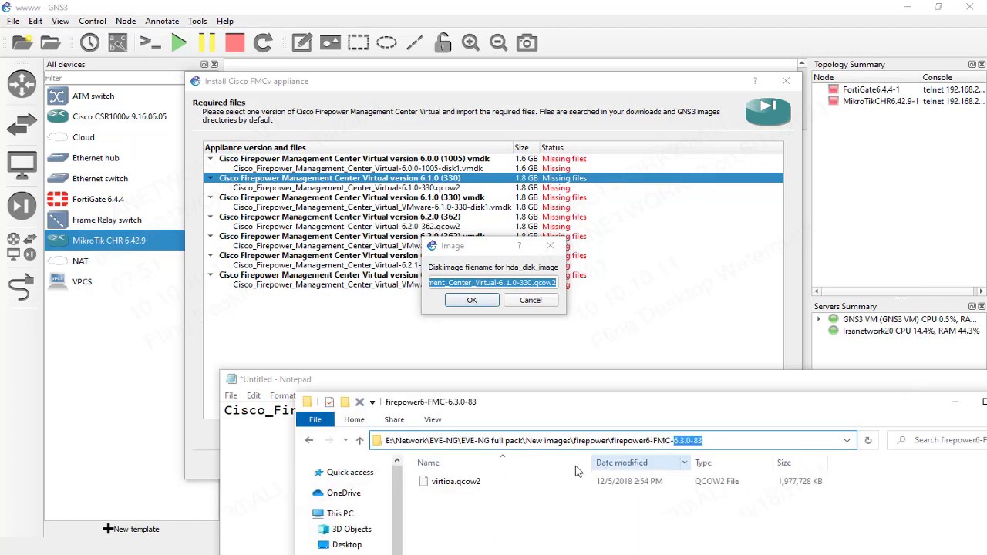
left_click(954, 402)
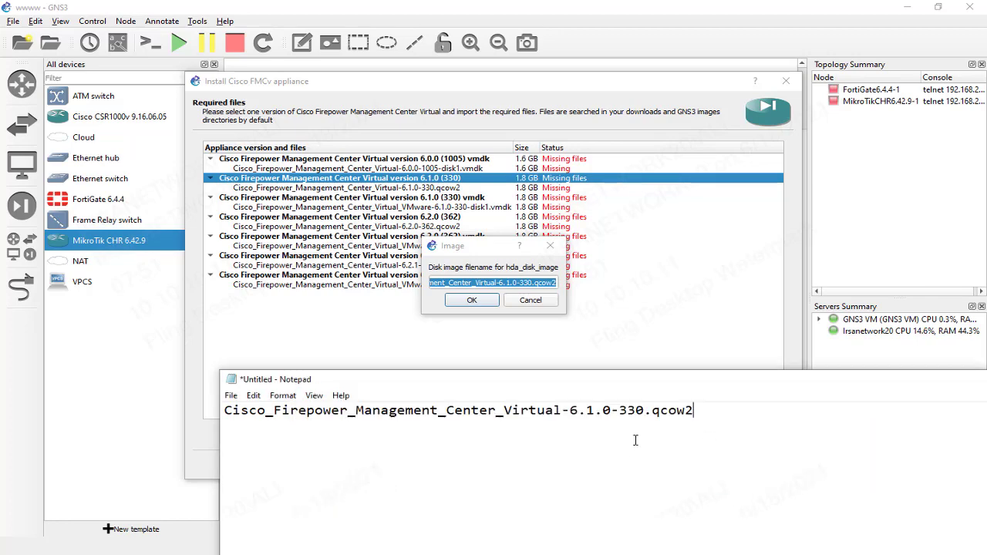
left_click_drag(646, 410, 575, 410)
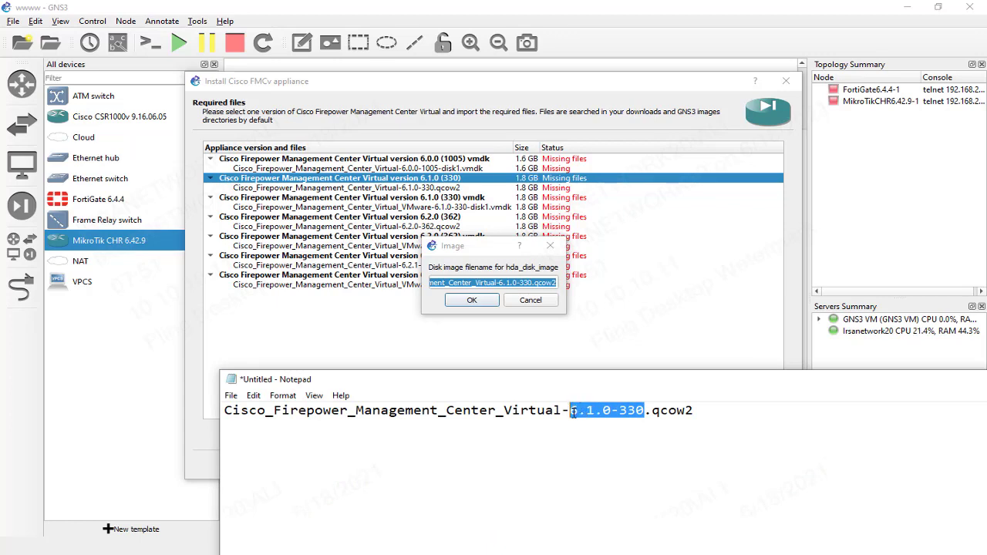
key("ctrl+v")
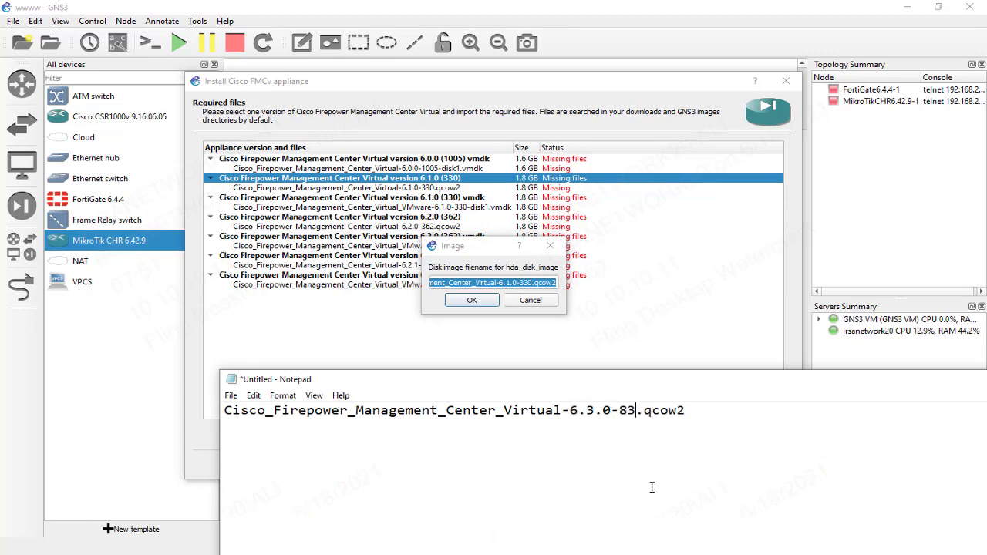
key("ctrl+a")
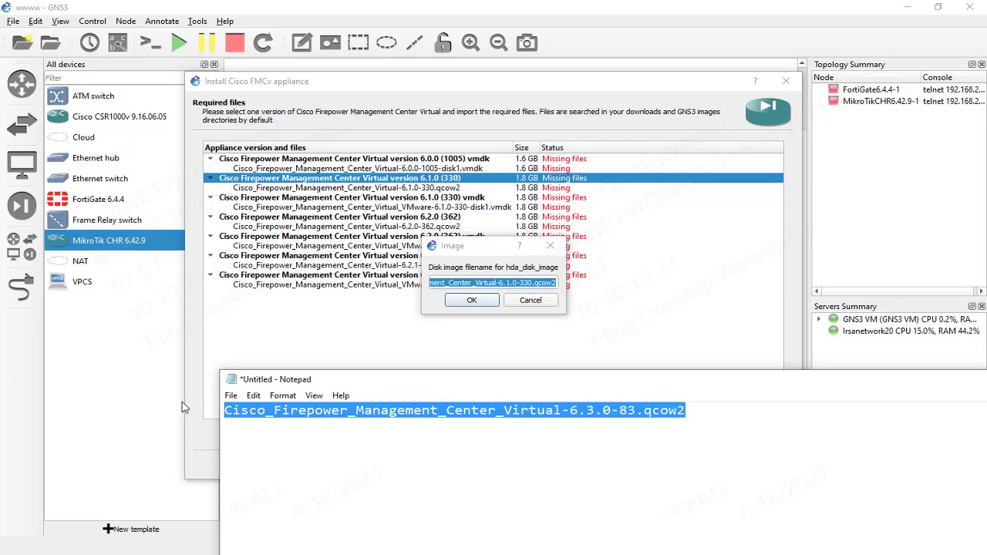
Enter Cisco_Firepower_Management_Center_Virtual-6.3.0-83.qcow2 as the hda disk image filename
left_click(502, 284)
right_click(507, 284)
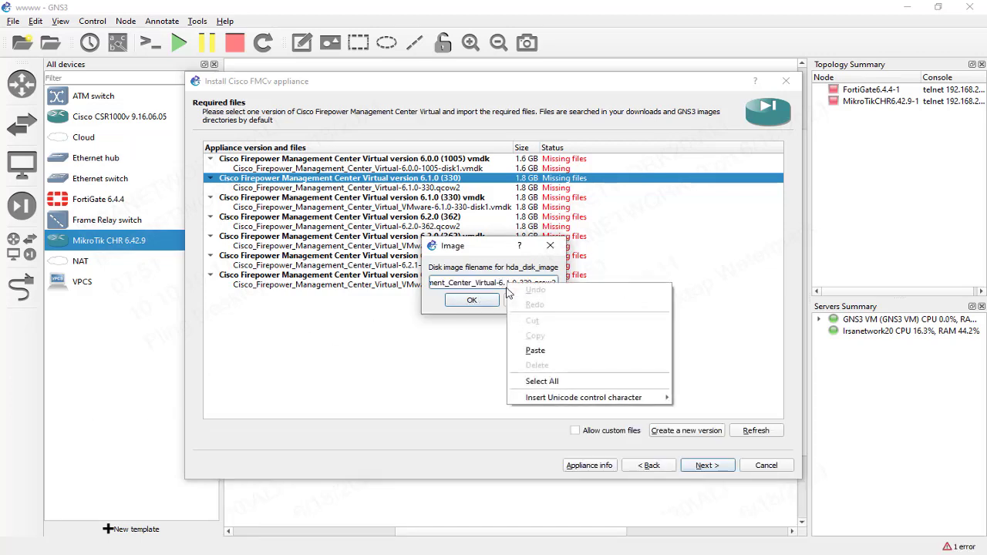
left_click(546, 379)
key("ctrl+v")
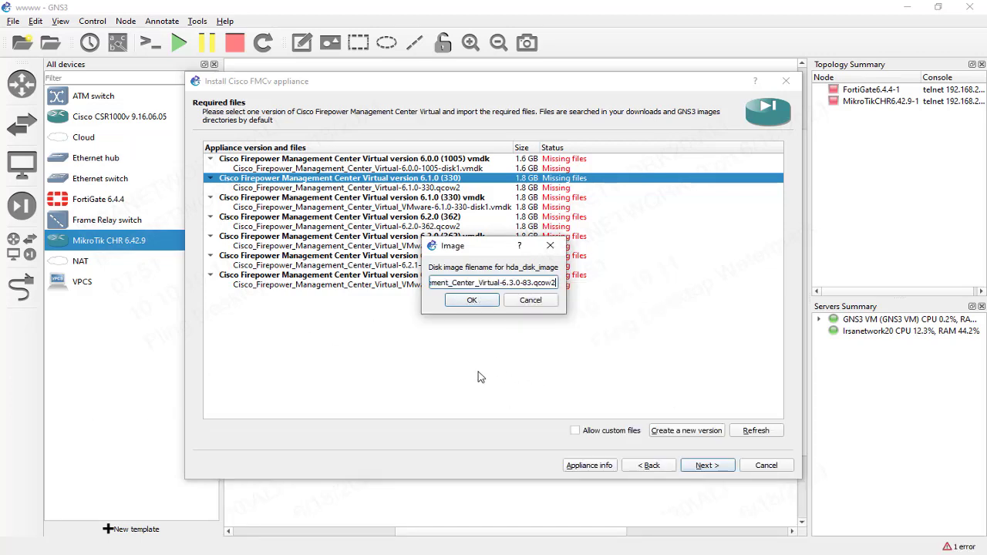
Confirm the filename and select the new 6.3.0-83 qcow2 entry in the wizard
left_click(478, 300)
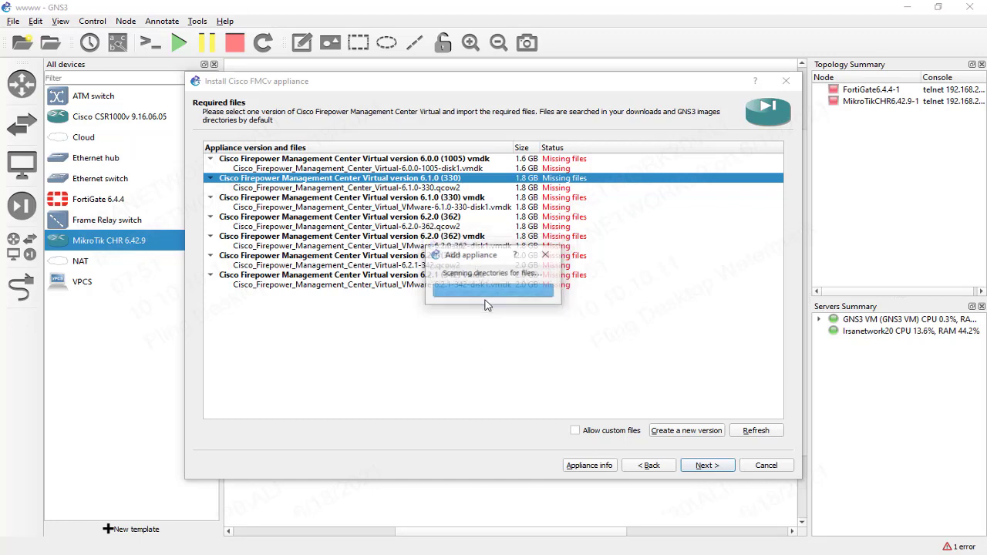
left_click(559, 306)
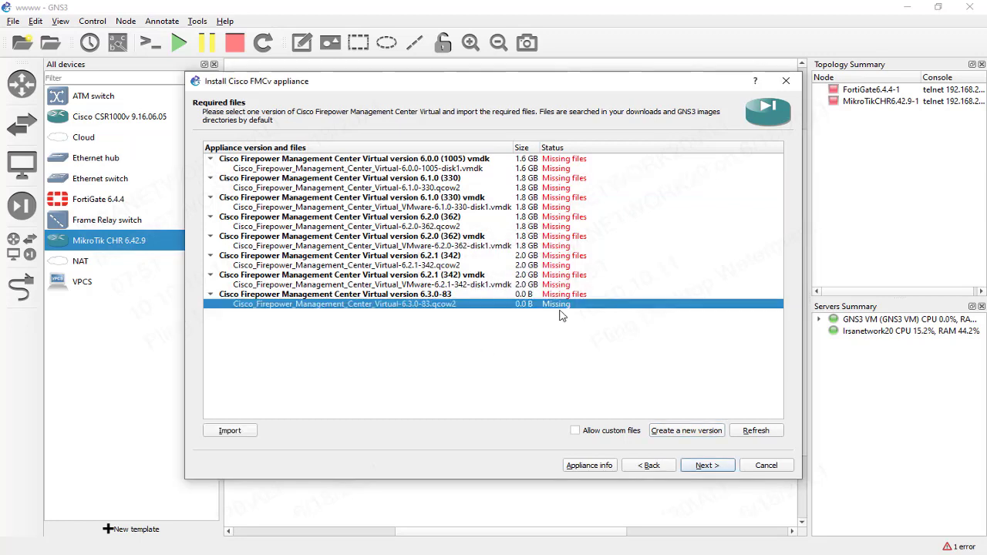
left_click(559, 297)
left_click(561, 309)
left_click(532, 551)
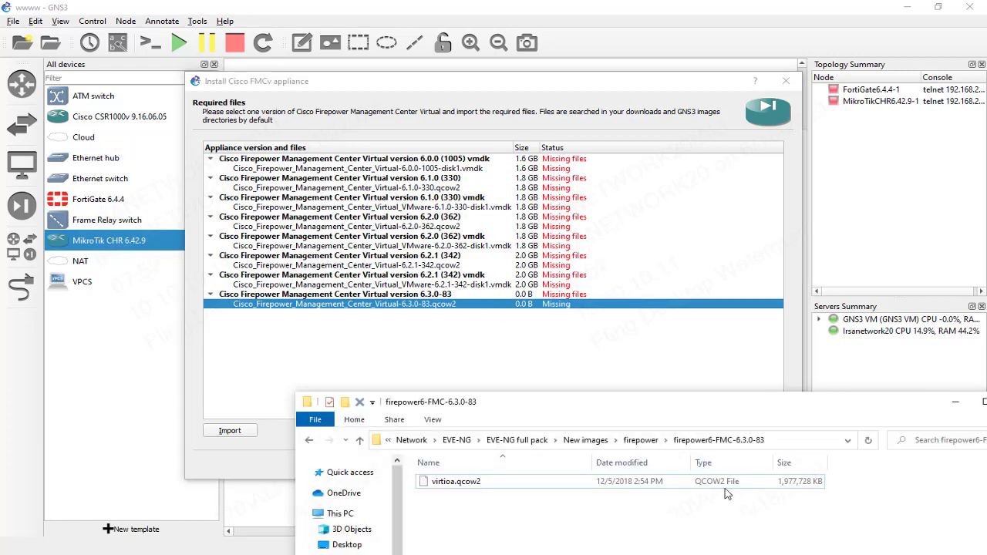
left_click_drag(691, 417, 759, 379)
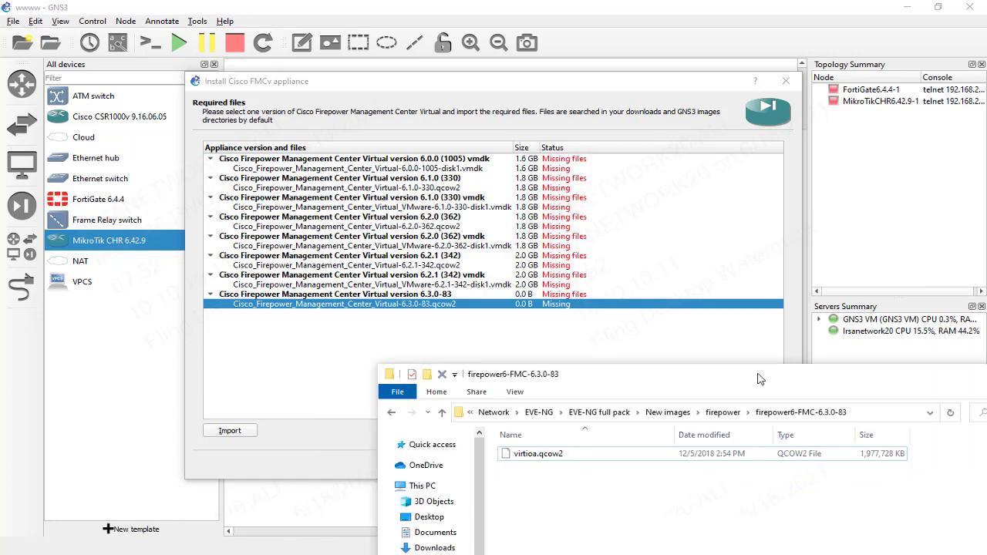
left_click(516, 324)
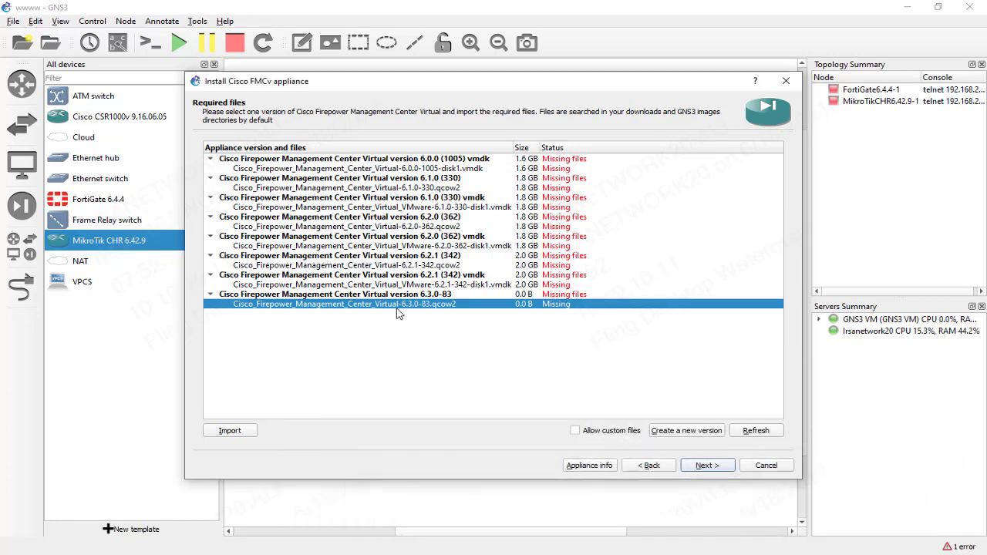
Rename virtioa.qcow2 to Cisco_Firepower_Management_Center_Virtual-6.3.0-83.qcow2
key("alt+Tab")
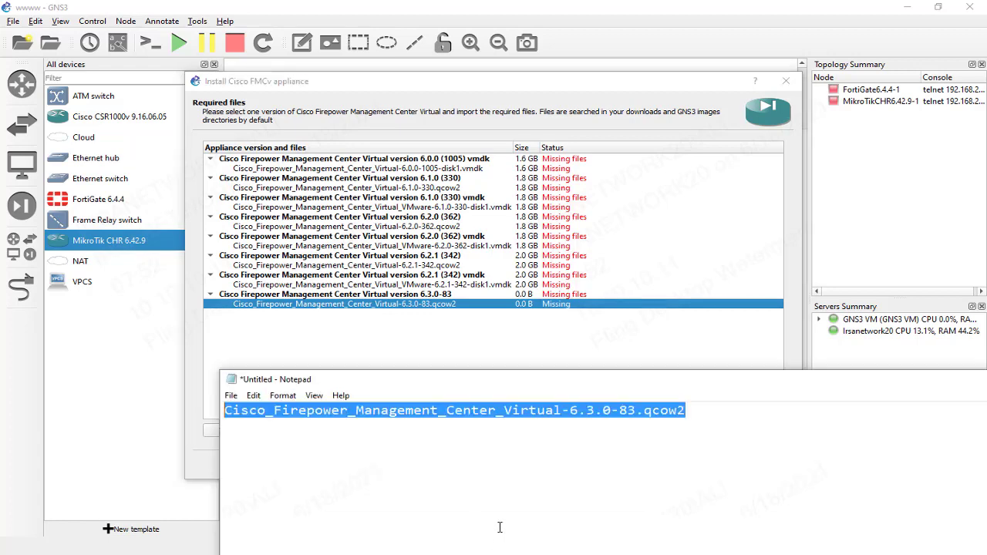
right_click(613, 414)
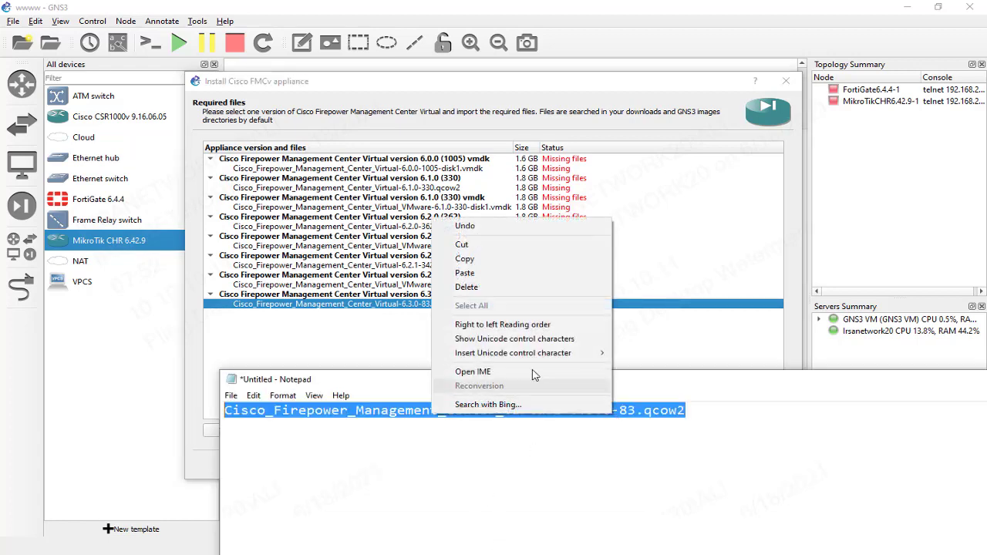
left_click(462, 260)
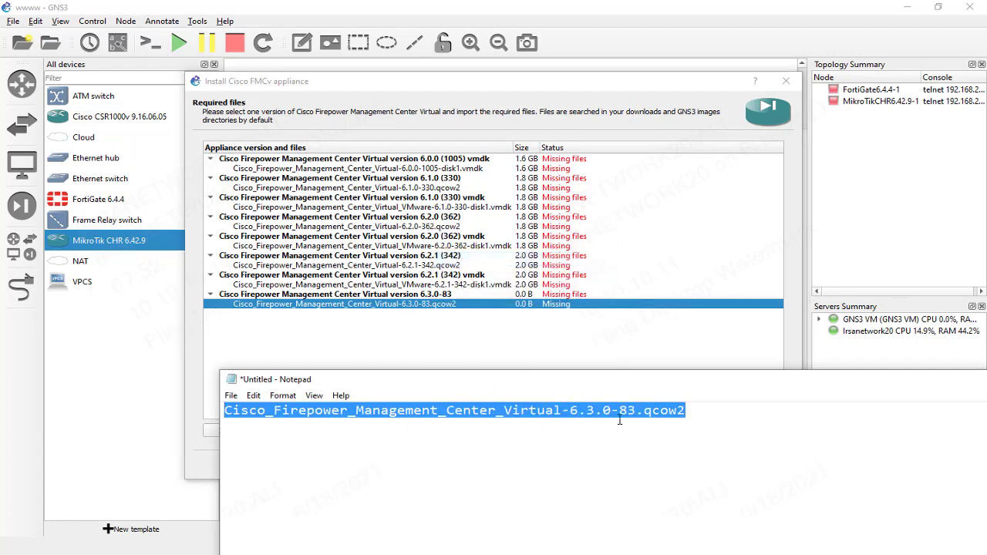
key("alt+Tab")
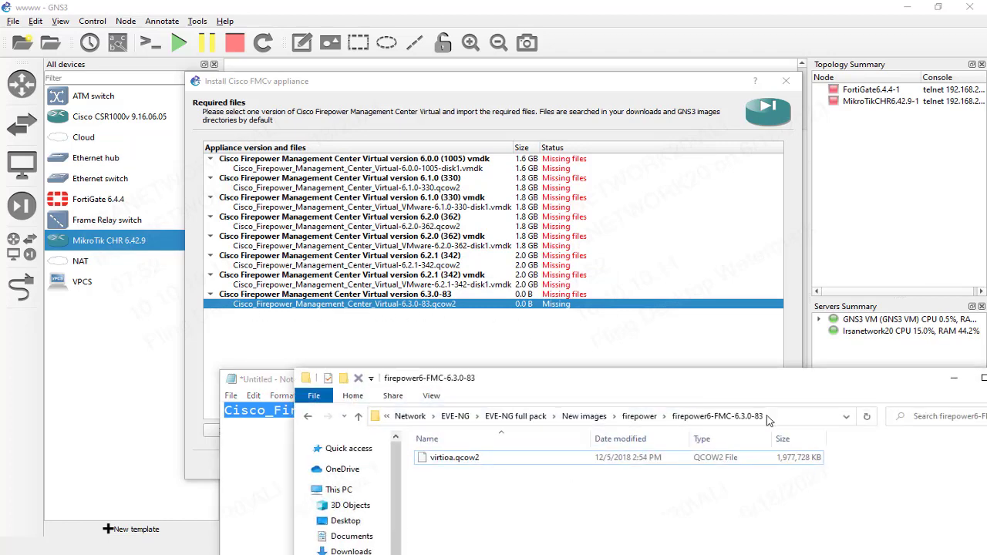
left_click(454, 461)
right_click(453, 468)
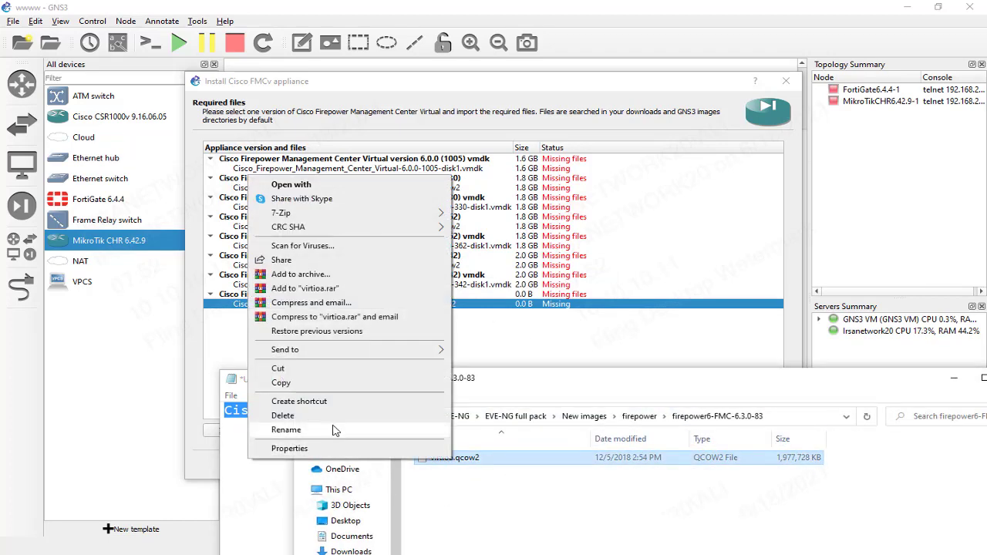
left_click(336, 432)
key("ctrl+v")
left_click(603, 501)
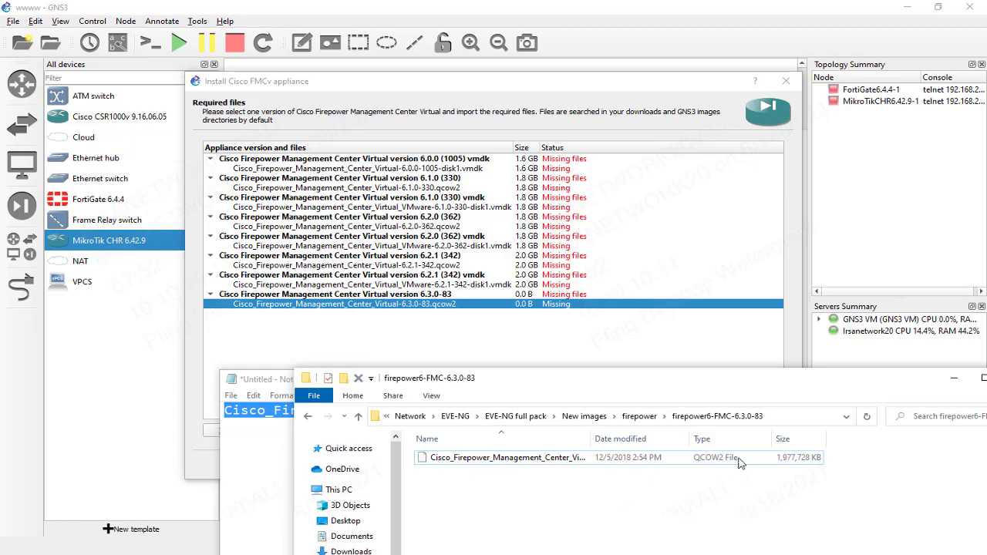
Copy the folder path and point GNS3's import file picker at firepower6-FMC-6.3.0-83
left_click(790, 424)
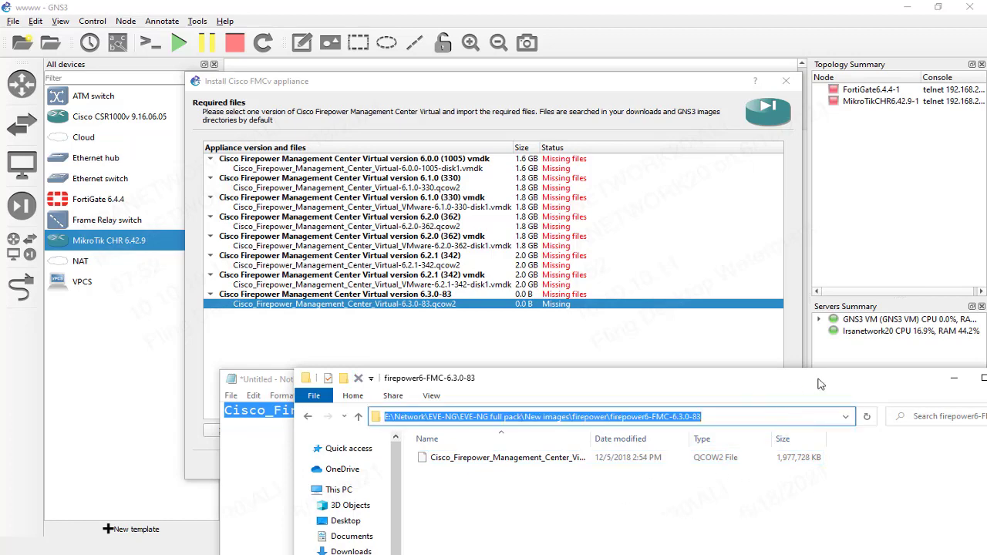
left_click_drag(848, 383, 806, 362)
left_click(755, 383)
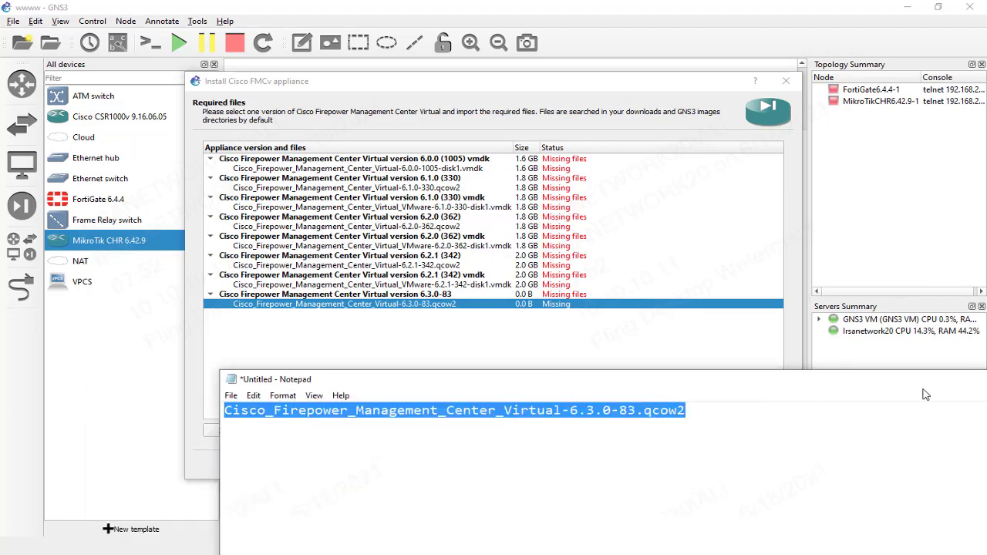
left_click_drag(944, 382, 734, 382)
left_click(848, 377)
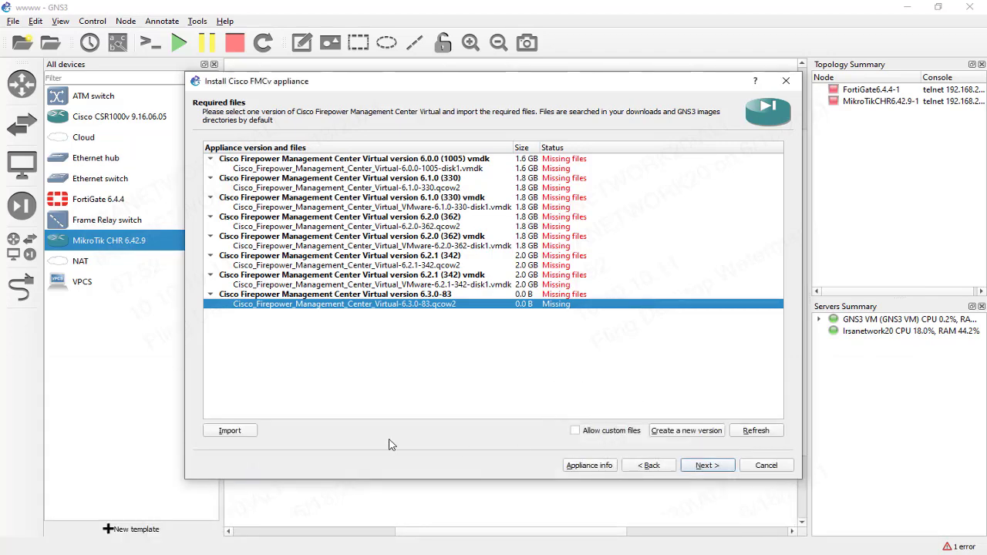
left_click(249, 431)
key("ctrl+v")
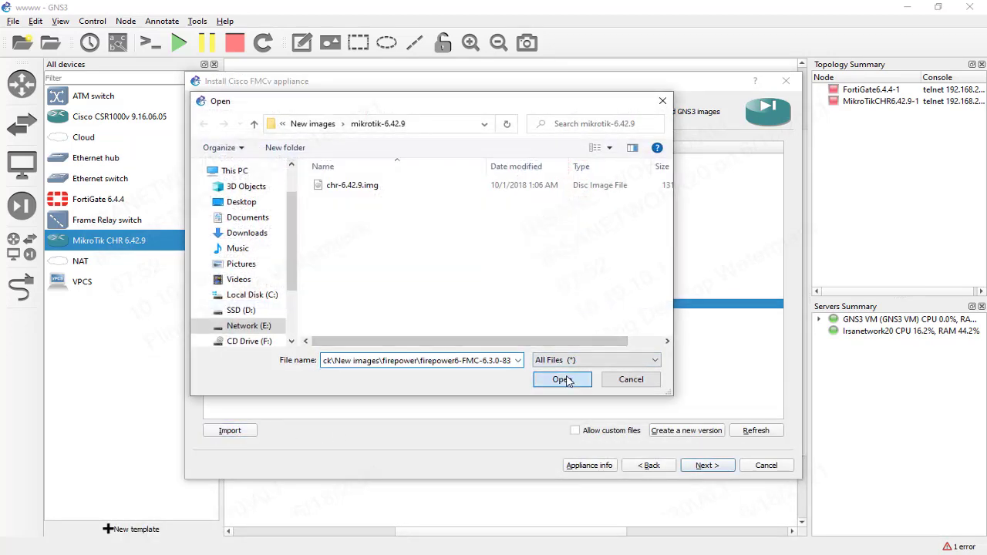
left_click(565, 379)
Upload the renamed qcow2 and finish installing the Cisco FMCv 6.3.0-83 template
left_click(434, 187)
left_click(561, 380)
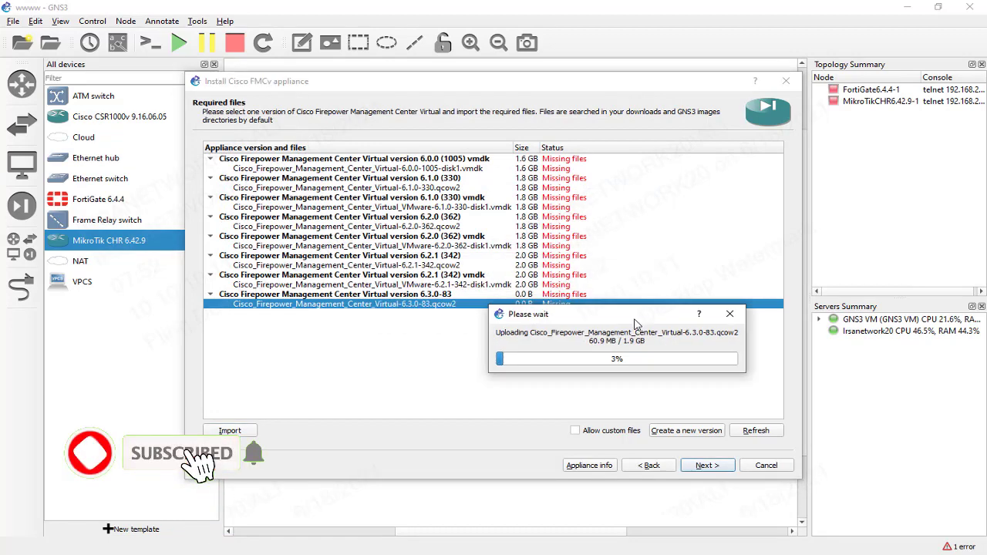
left_click_drag(579, 314, 611, 323)
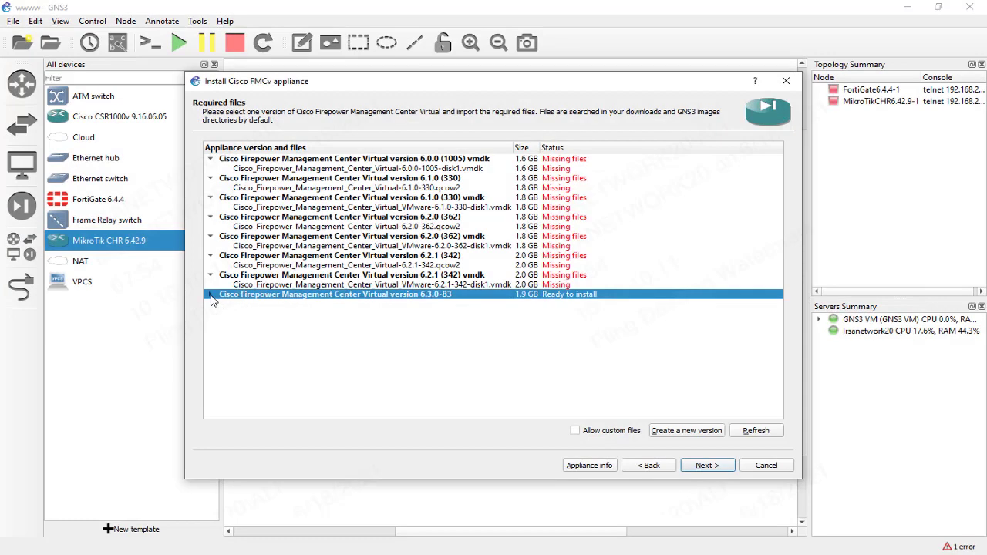
left_click(210, 294)
left_click(424, 305)
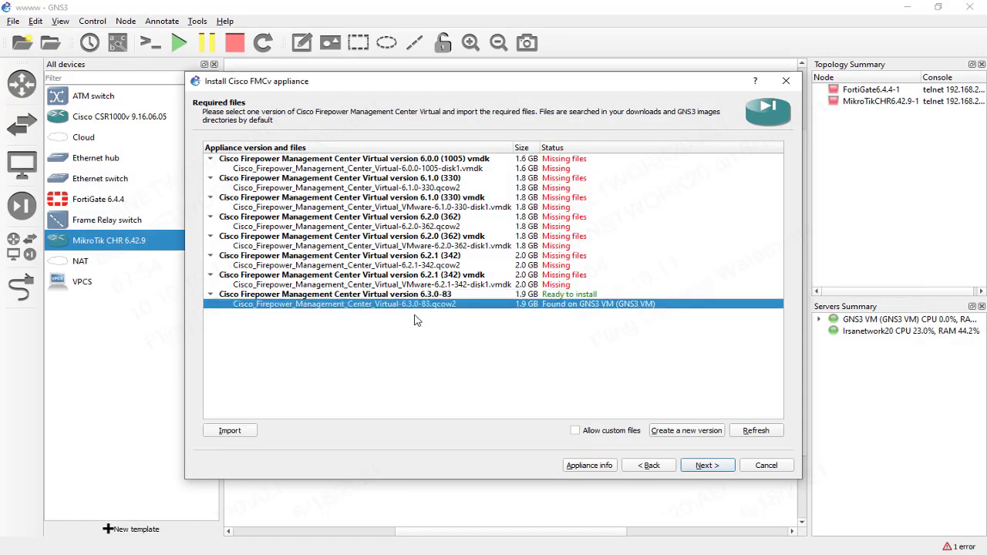
left_click(709, 465)
left_click(530, 299)
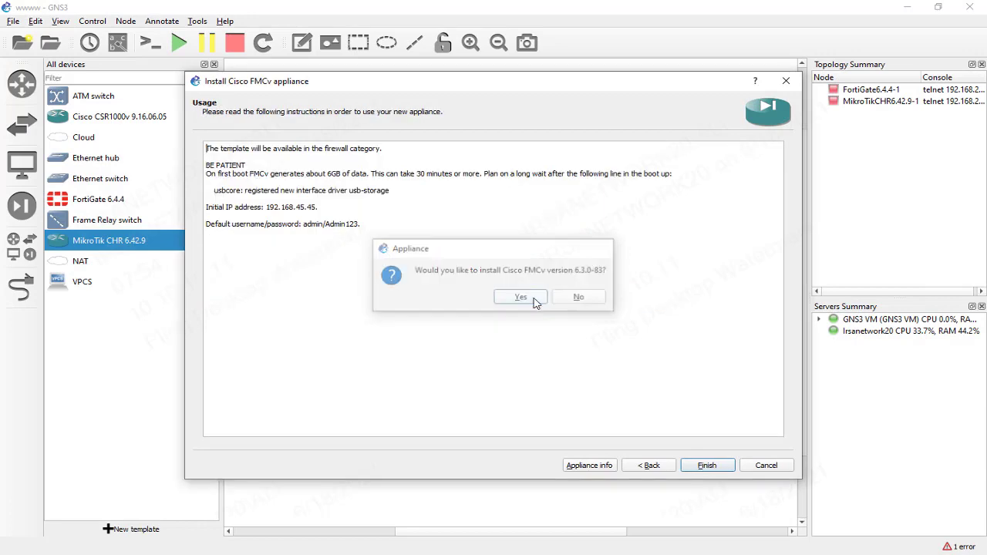
left_click(707, 465)
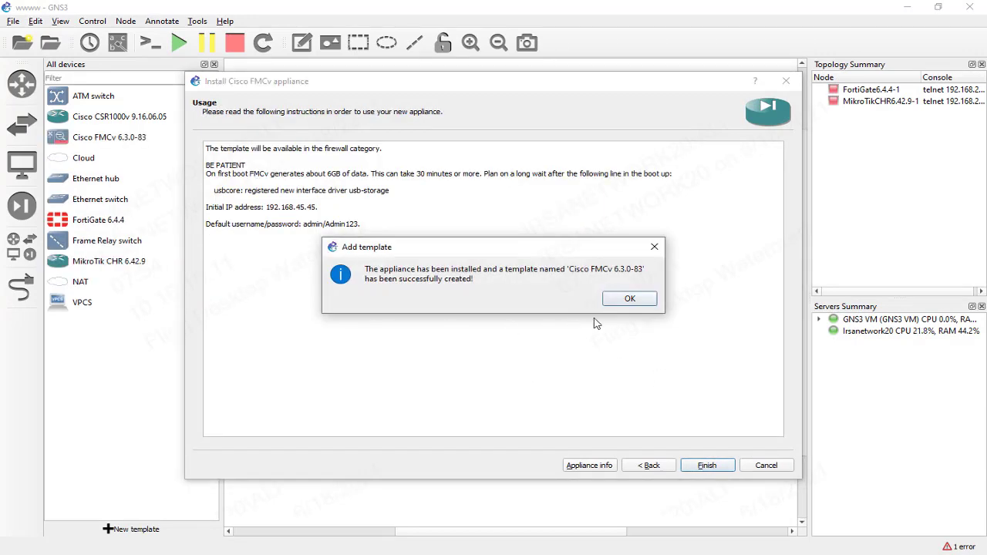
left_click(627, 299)
Place a CiscoFMCv6.3.0-83-1 node on the canvas and start it
left_click_drag(120, 143, 455, 291)
right_click(456, 291)
left_click(505, 328)
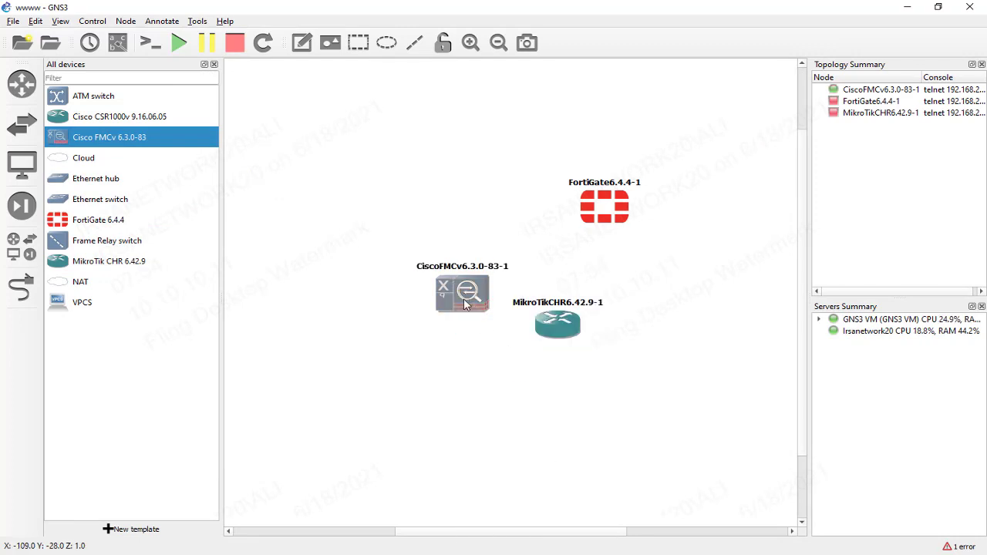
Move the CiscoFMCv6.3.0-83-1 node up-left, close its console, and switch to Serv-U in Firefox
left_click_drag(469, 296, 406, 246)
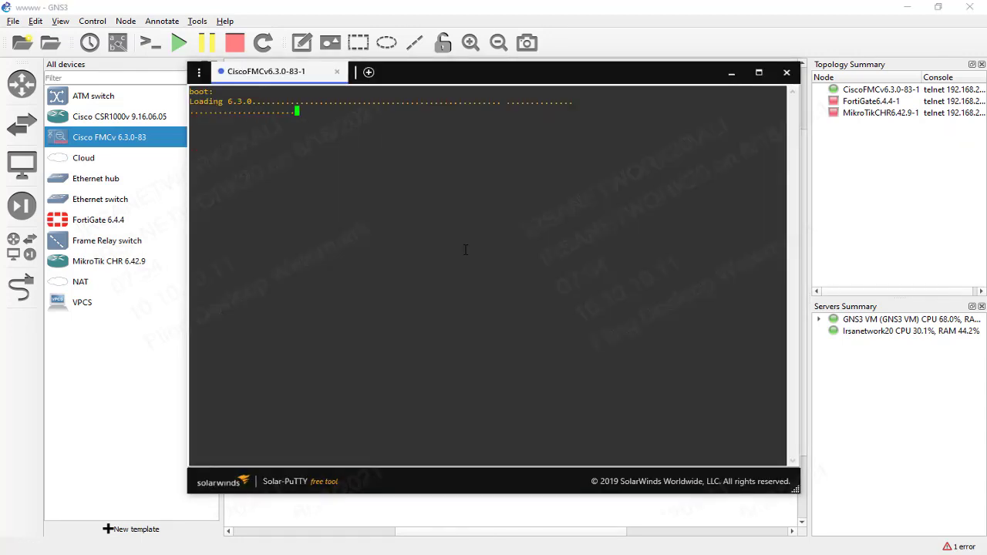
left_click(786, 72)
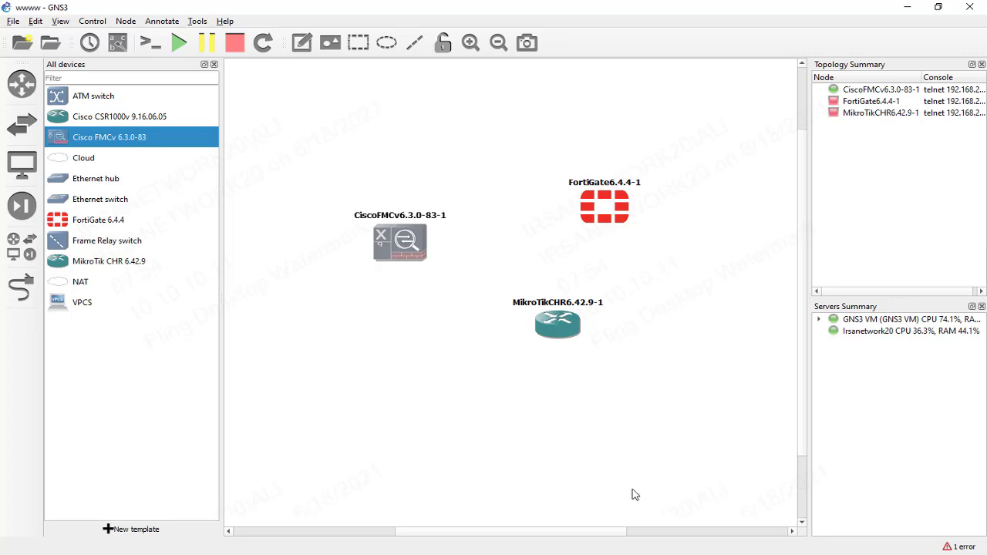
key("alt+Tab")
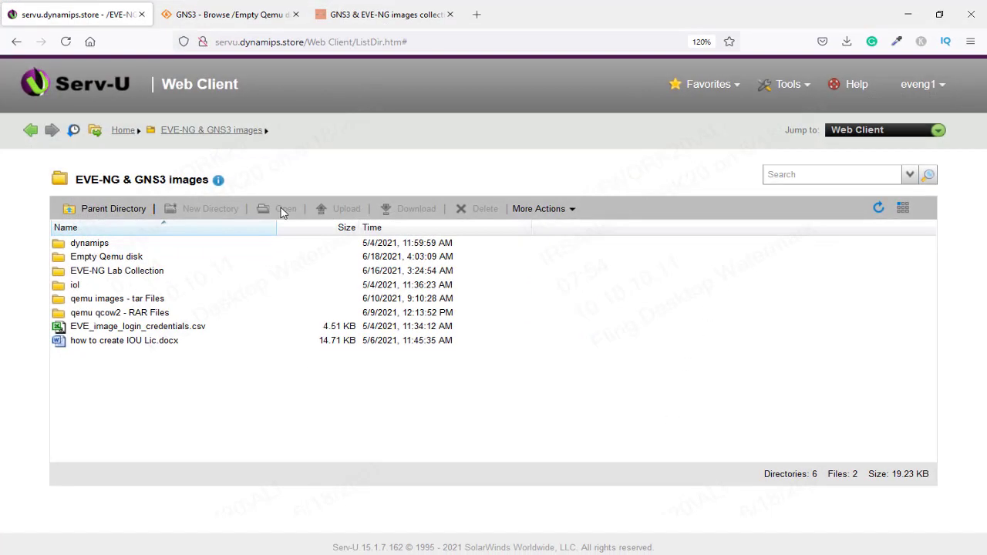